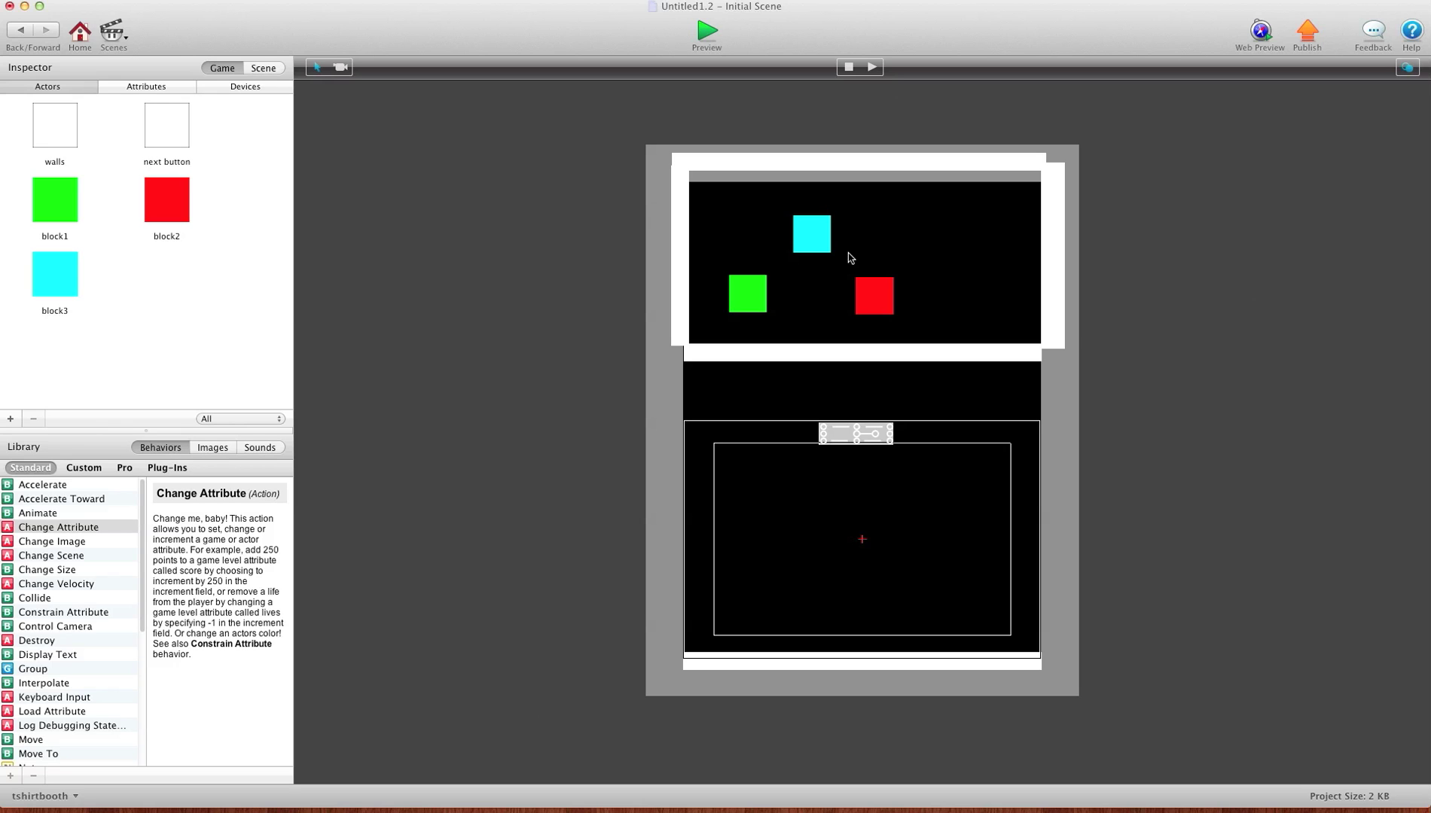
Stack the cyan block on the green one against the left wall, with the red block on top
{"action": "left_click", "coordinate": [802, 248]}
{"action": "left_click_drag", "start_coordinate": [802, 248], "coordinate": [712, 320]}
{"action": "left_click", "coordinate": [745, 292]}
{"action": "left_click_drag", "start_coordinate": [733, 256], "coordinate": [707, 293]}
{"action": "left_click", "coordinate": [866, 290]}
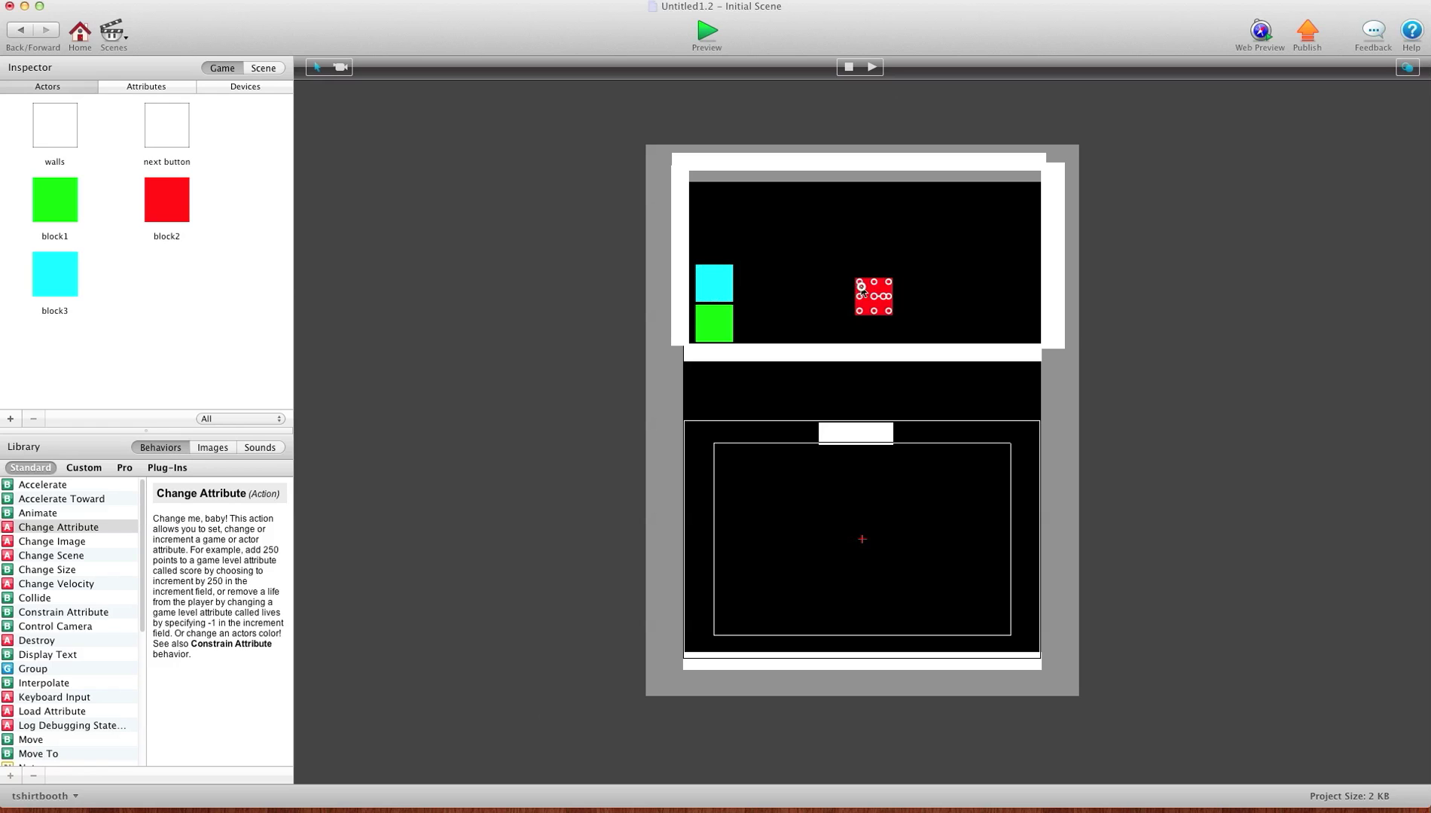
{"action": "left_click_drag", "start_coordinate": [865, 290], "coordinate": [712, 235]}
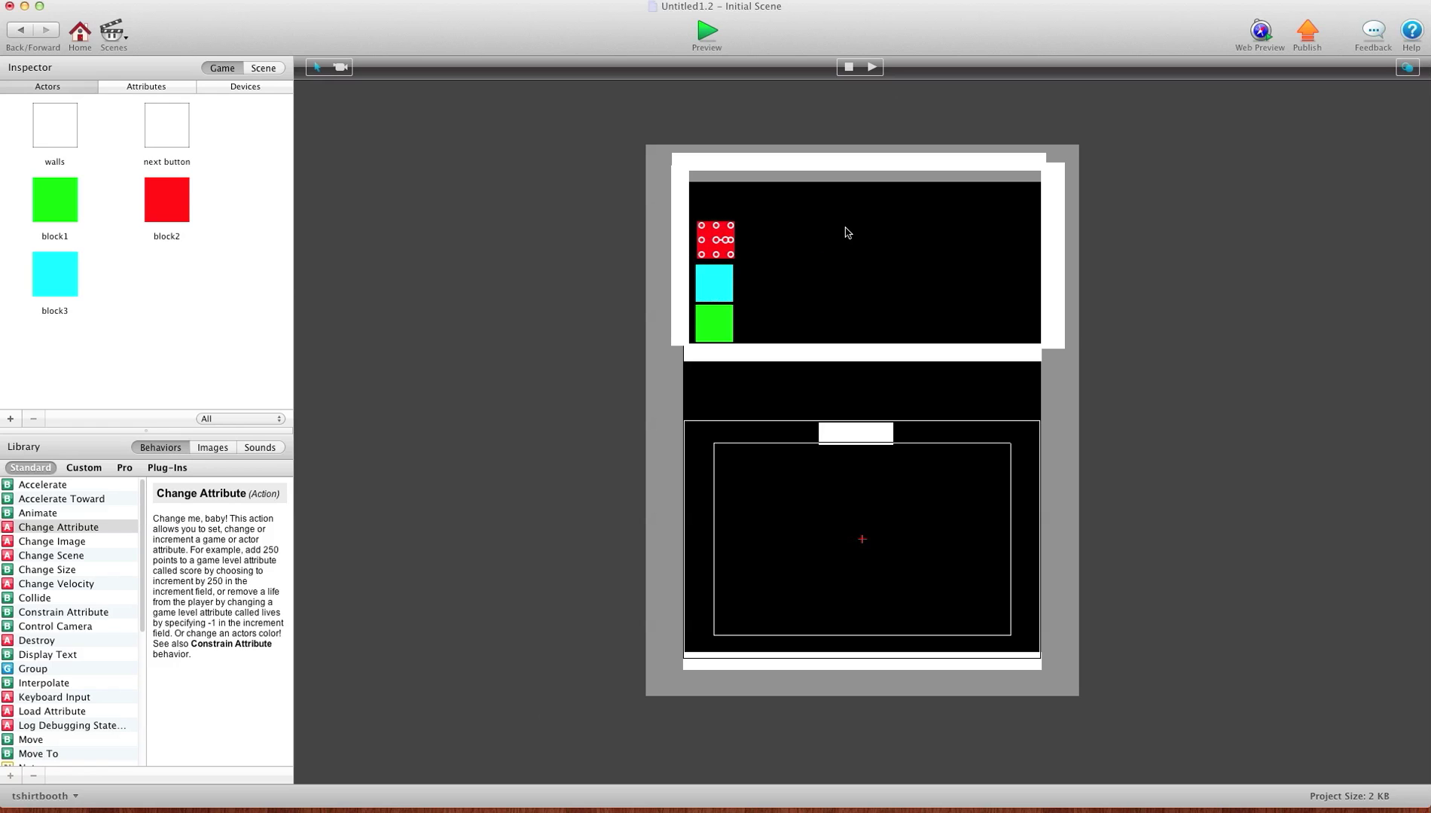
Select the top, left, bottom and right walls in turn to check them
{"action": "left_click", "coordinate": [926, 165]}
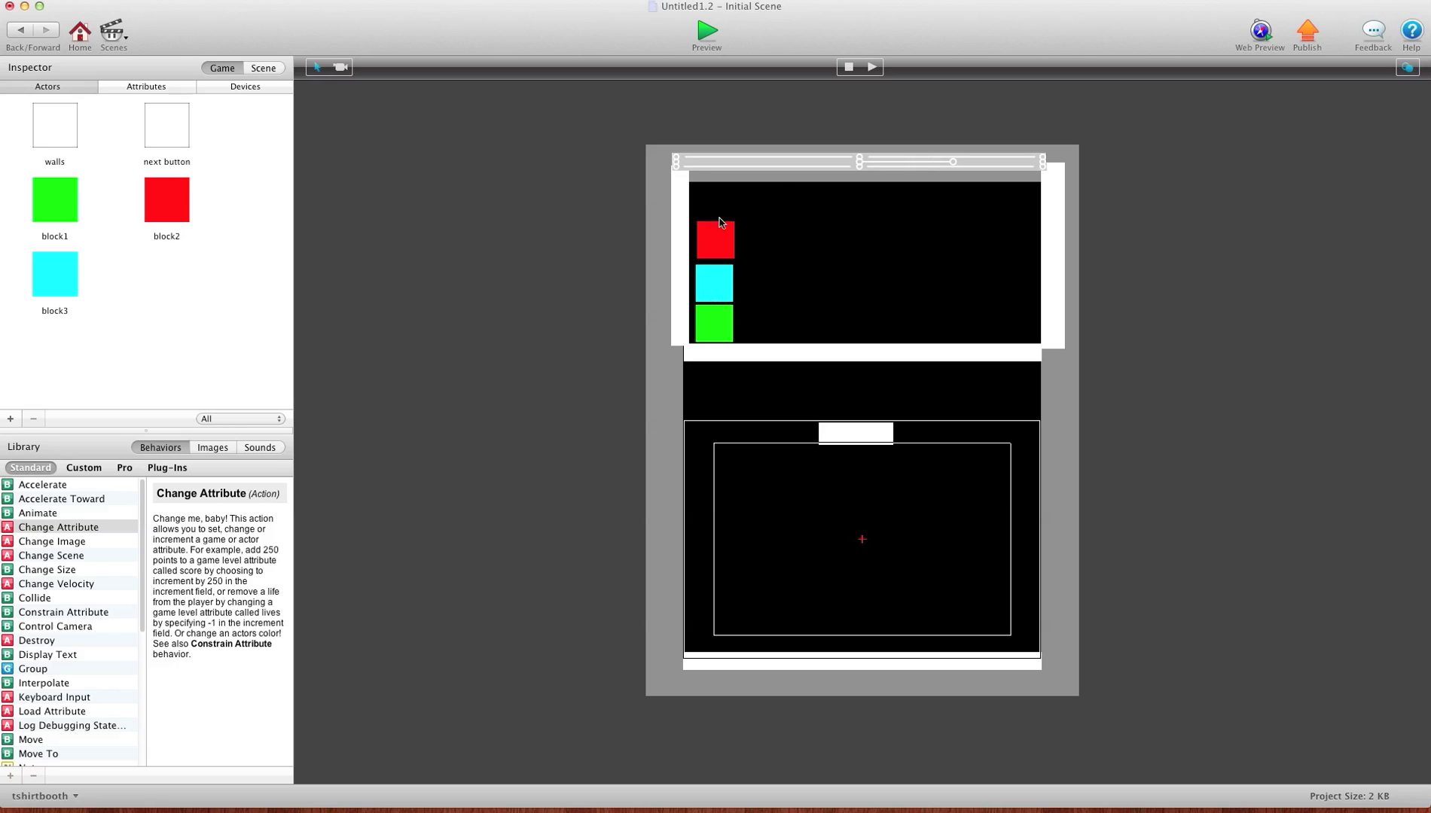
{"action": "left_click", "coordinate": [687, 232]}
{"action": "left_click", "coordinate": [736, 348]}
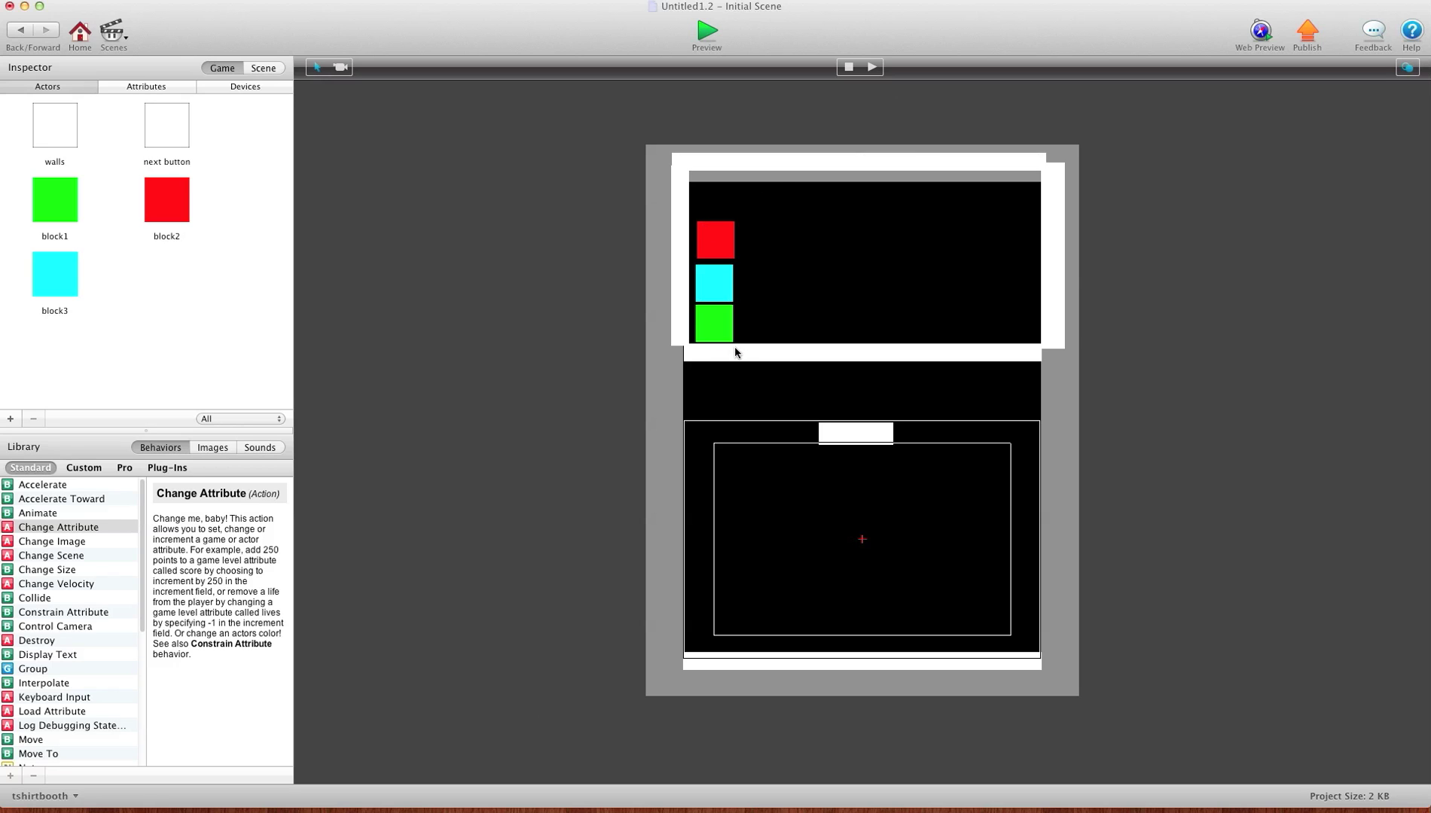
{"action": "left_click", "coordinate": [1049, 269]}
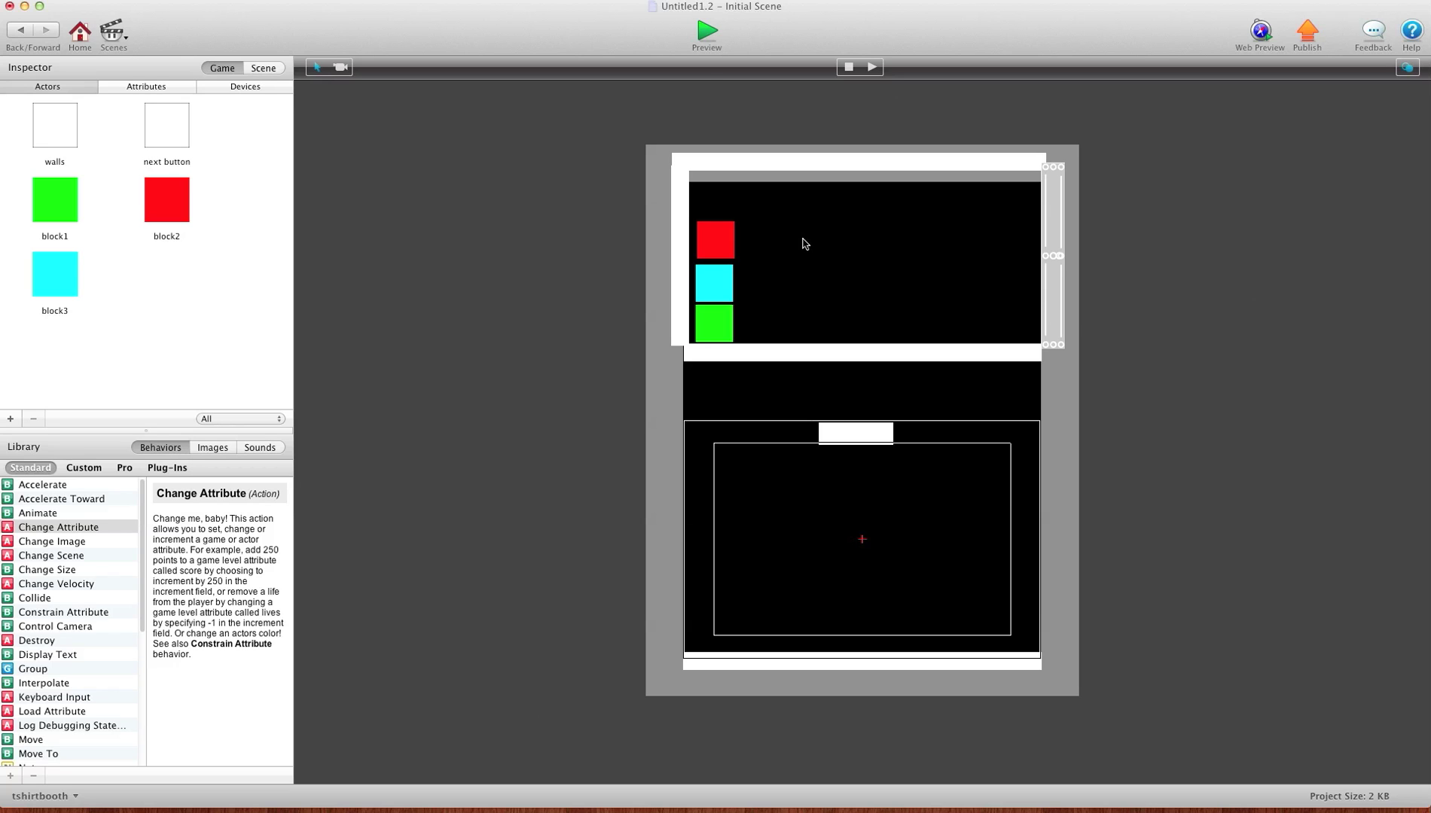
Preview the game, advance from level 1 through levels 2 and 3, then exit the preview
{"action": "left_click", "coordinate": [709, 29]}
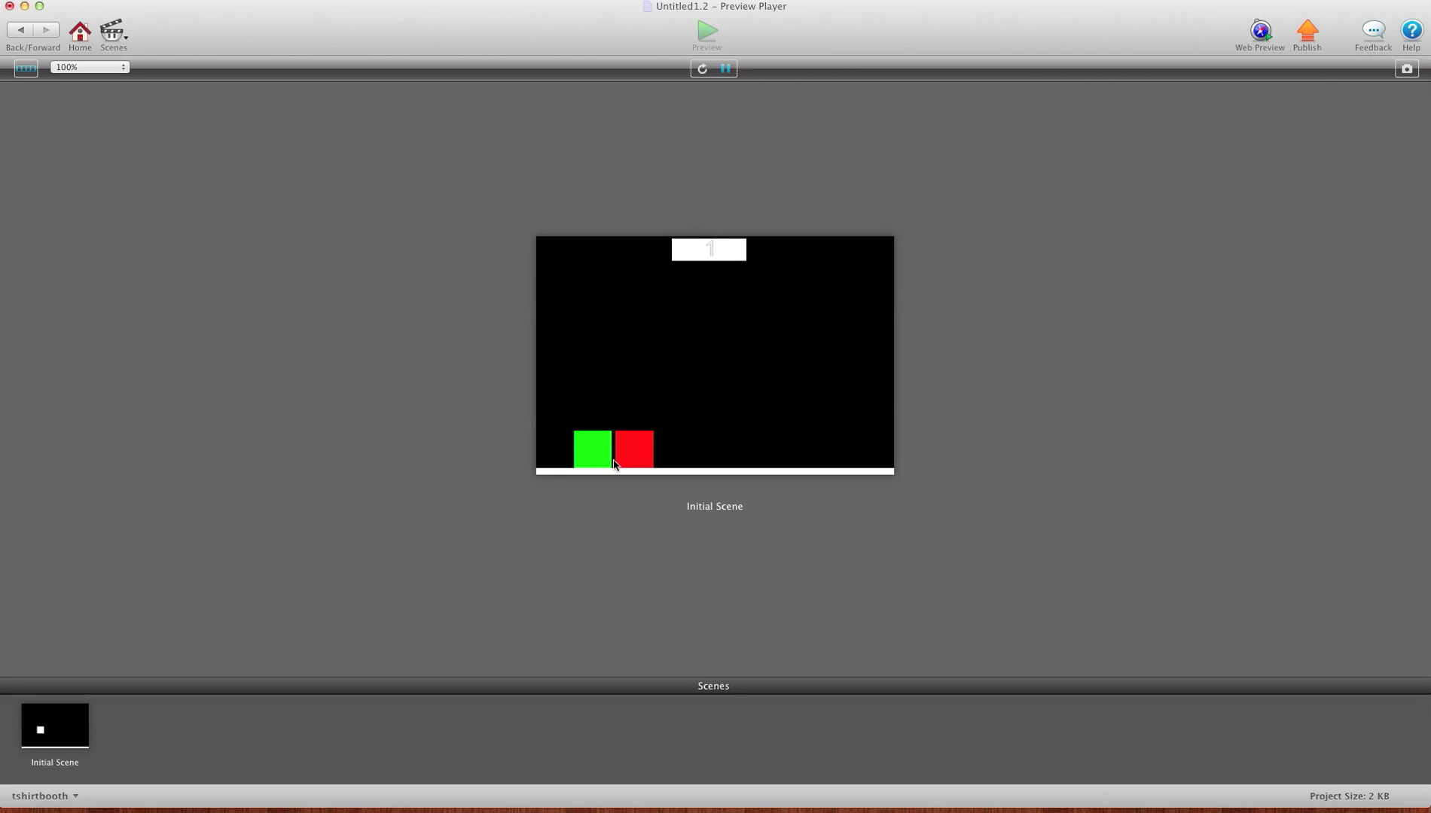
{"action": "left_click", "coordinate": [716, 256]}
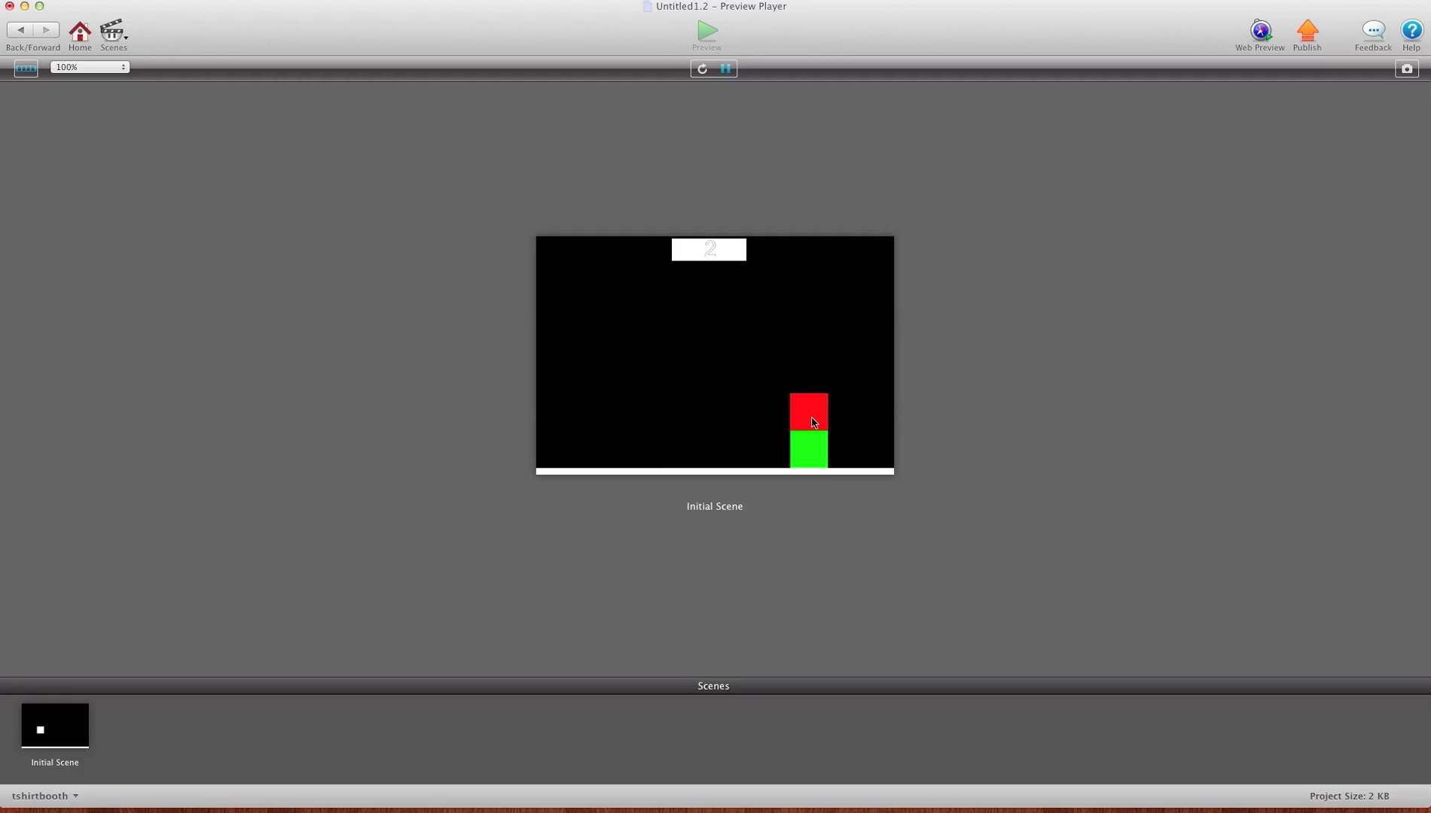
{"action": "left_click", "coordinate": [711, 251]}
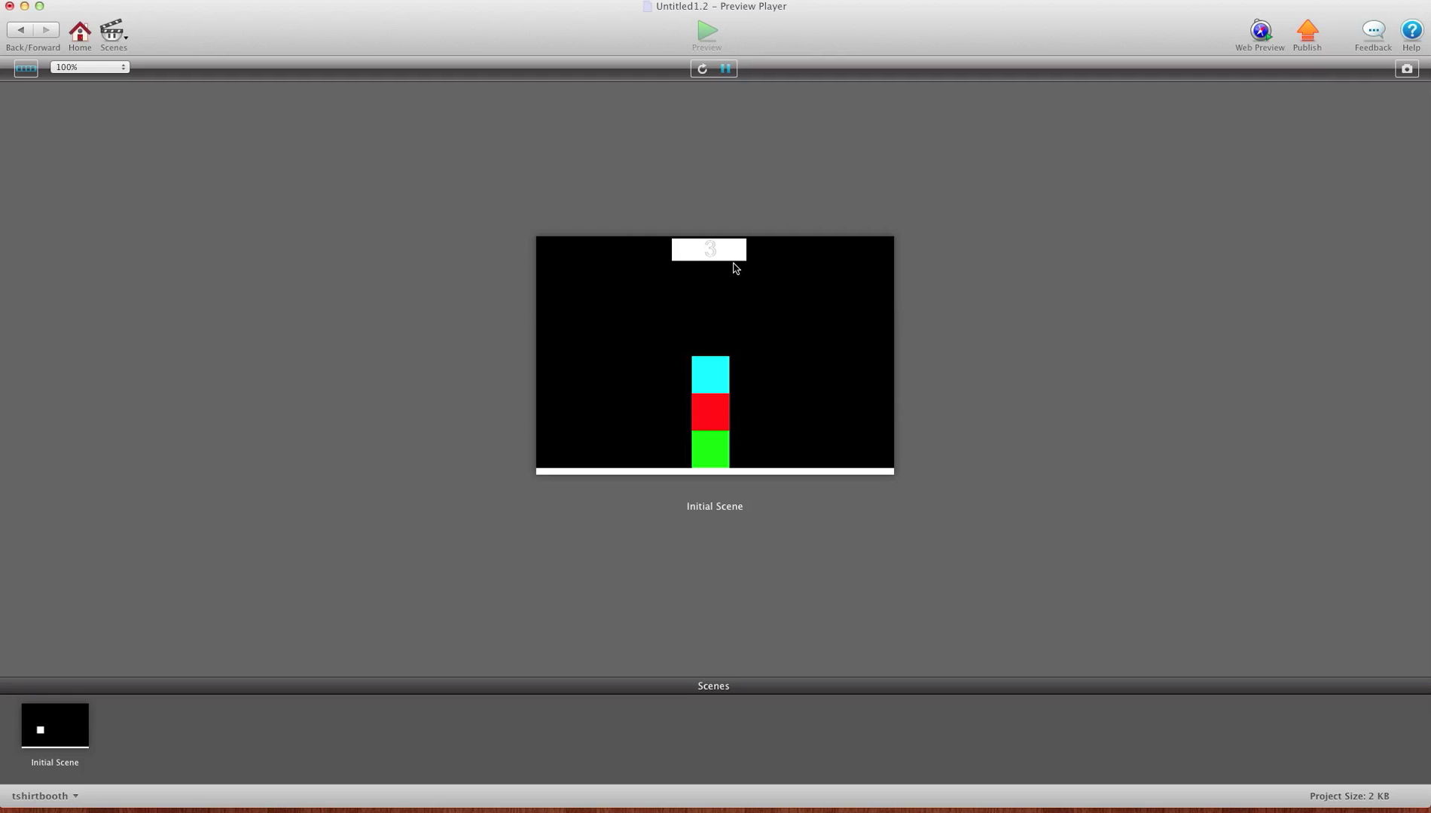
{"action": "left_click", "coordinate": [20, 28]}
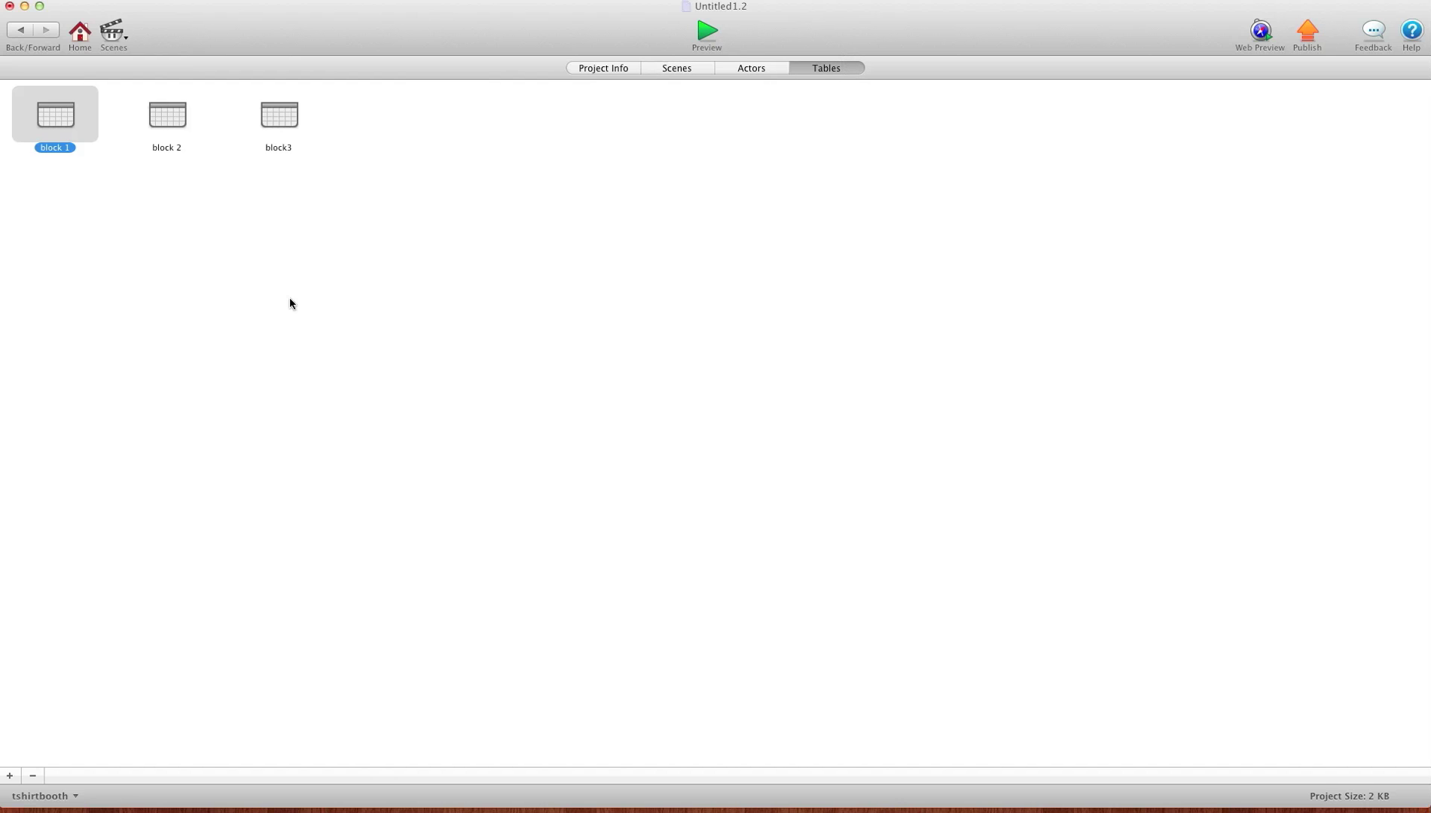
Review the block 1, block 2 and block3 tables, then open Initial Scene from the Scenes list
{"action": "left_click", "coordinate": [39, 120]}
{"action": "left_click", "coordinate": [162, 116]}
{"action": "left_click", "coordinate": [245, 116]}
{"action": "left_click", "coordinate": [59, 120]}
{"action": "left_click", "coordinate": [183, 109]}
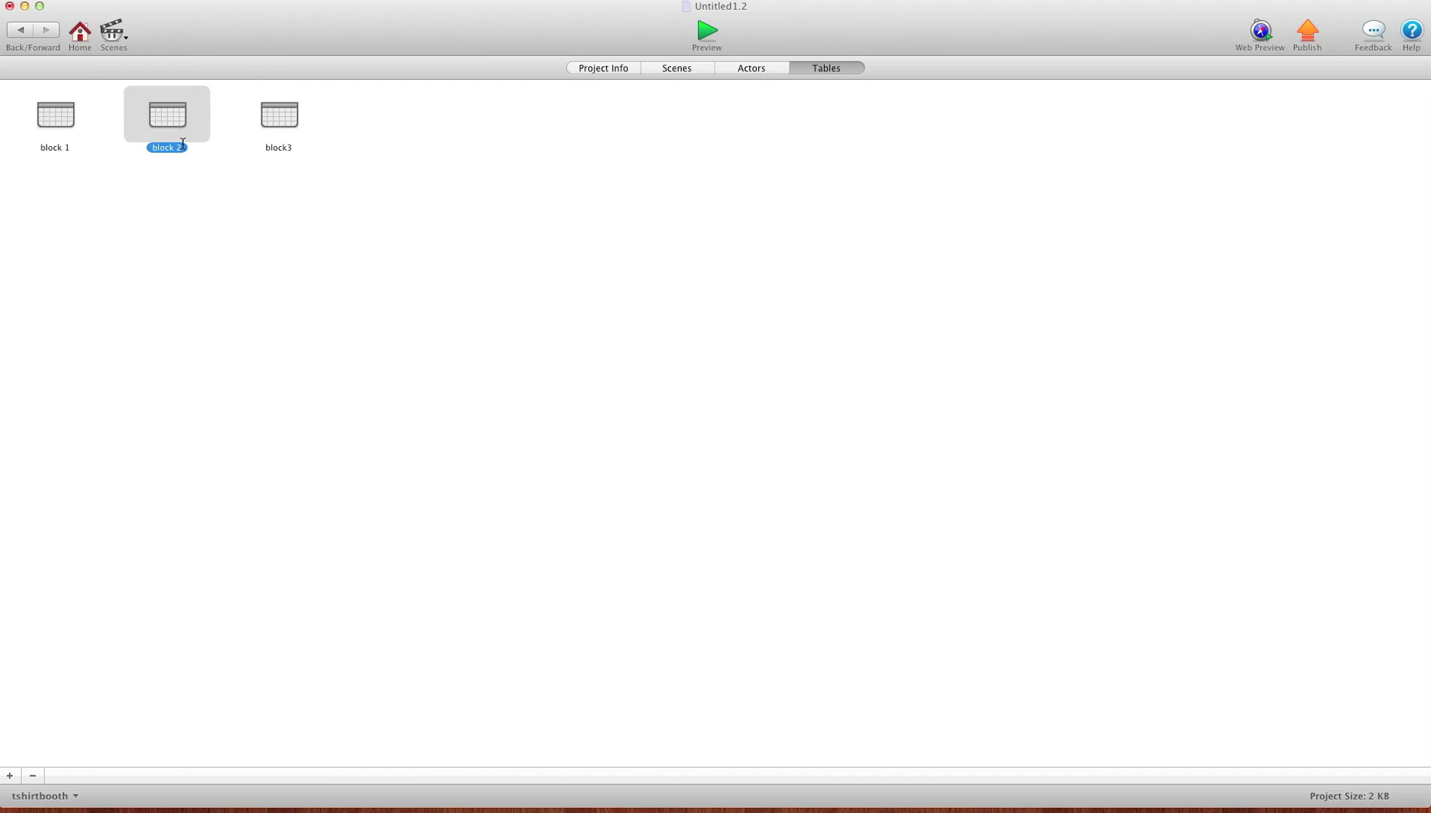
{"action": "left_click", "coordinate": [280, 119]}
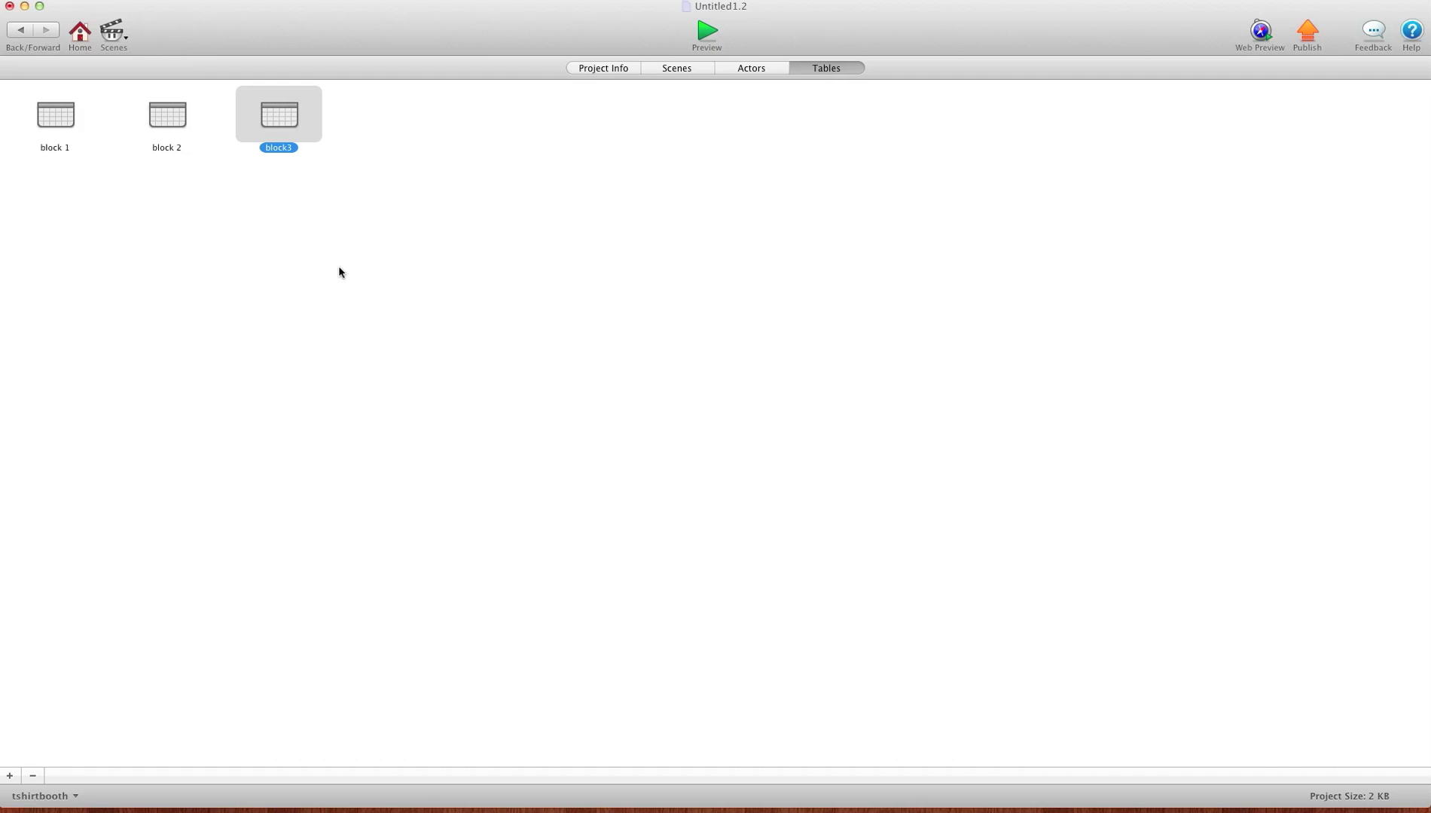
{"action": "left_click", "coordinate": [670, 67]}
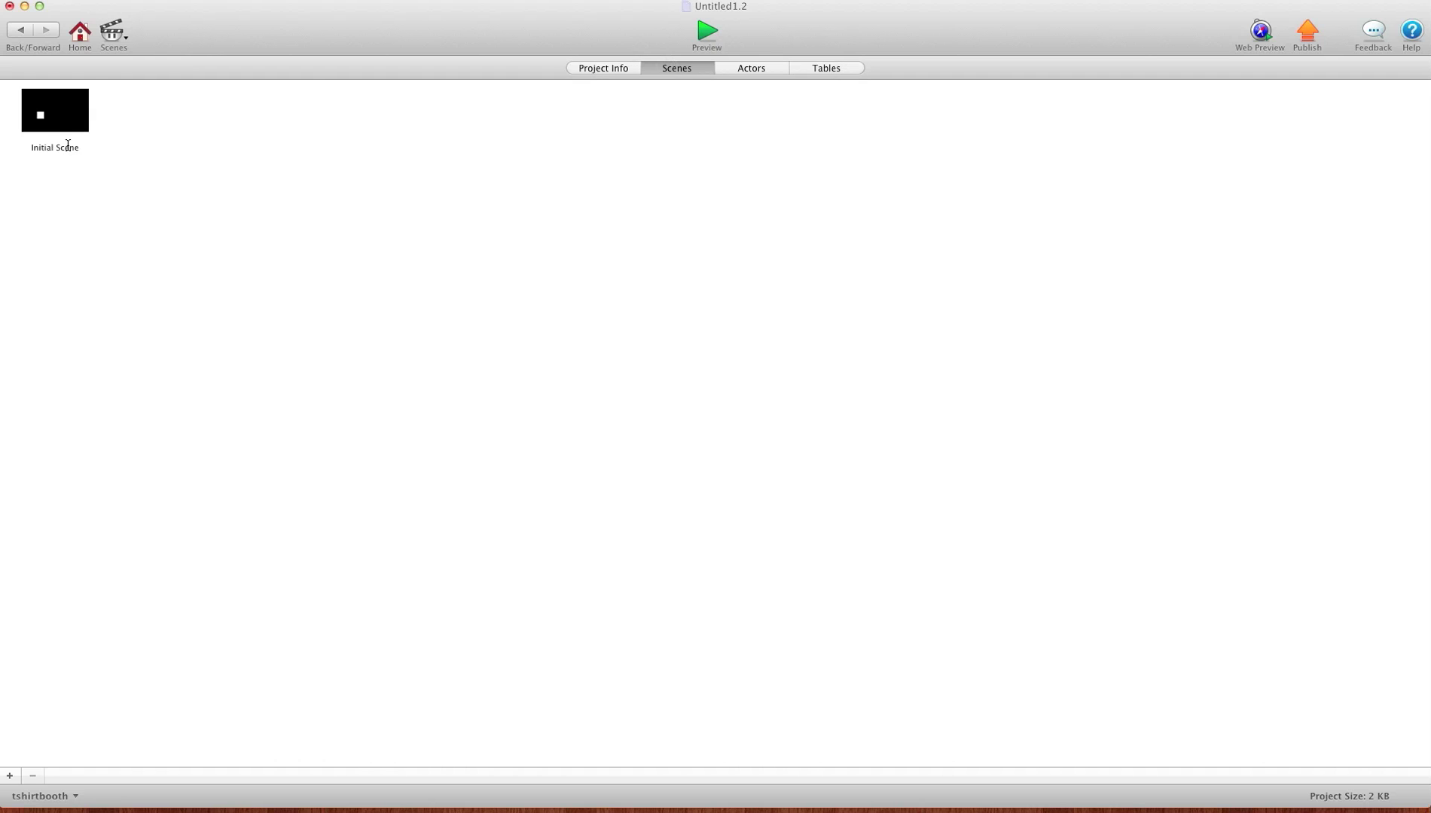
{"action": "double_click", "coordinate": [57, 119]}
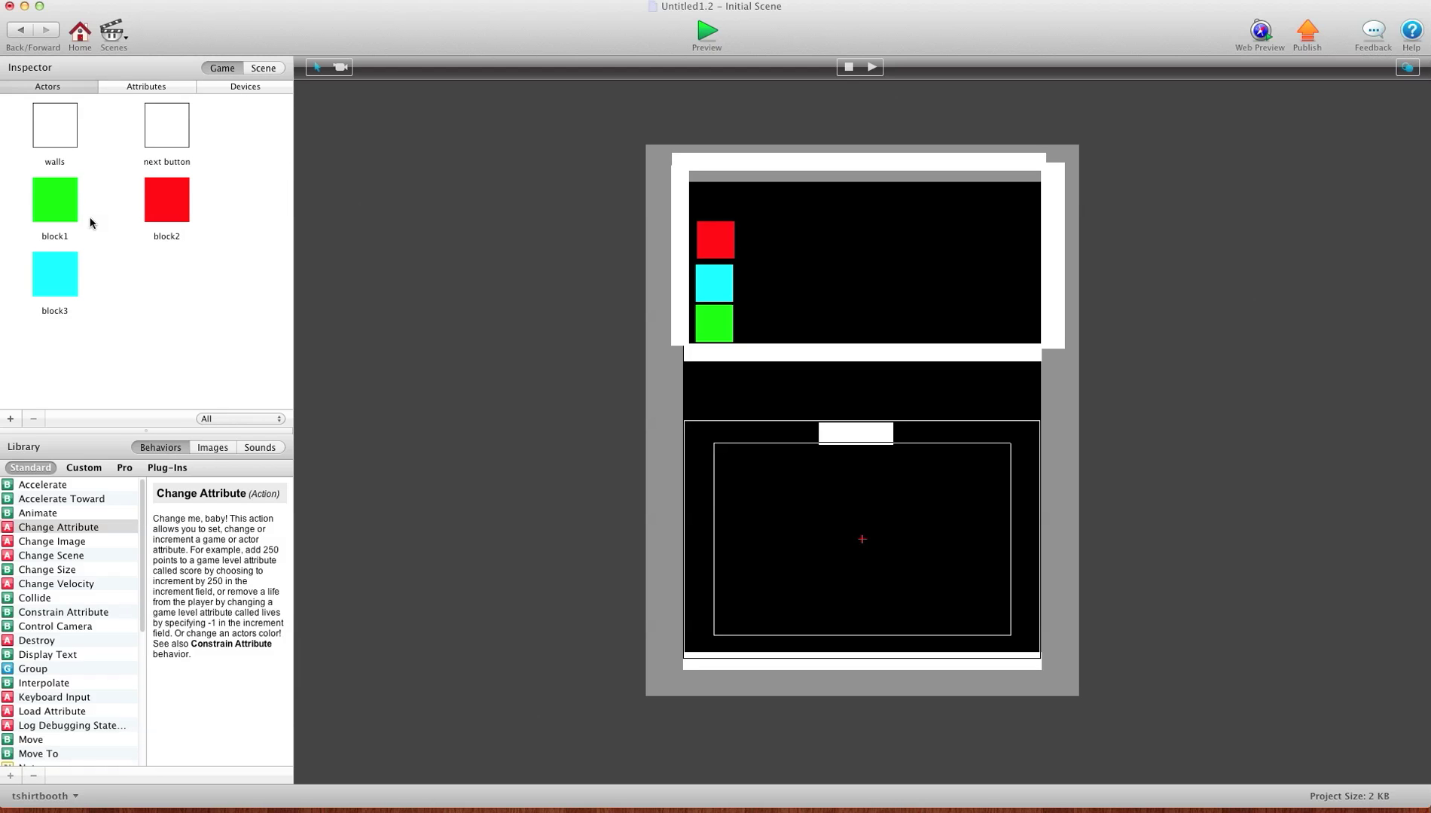
Select the block1, block2 and block3 actors in turn, then clear the selection
{"action": "left_click", "coordinate": [64, 209]}
{"action": "left_click", "coordinate": [168, 205]}
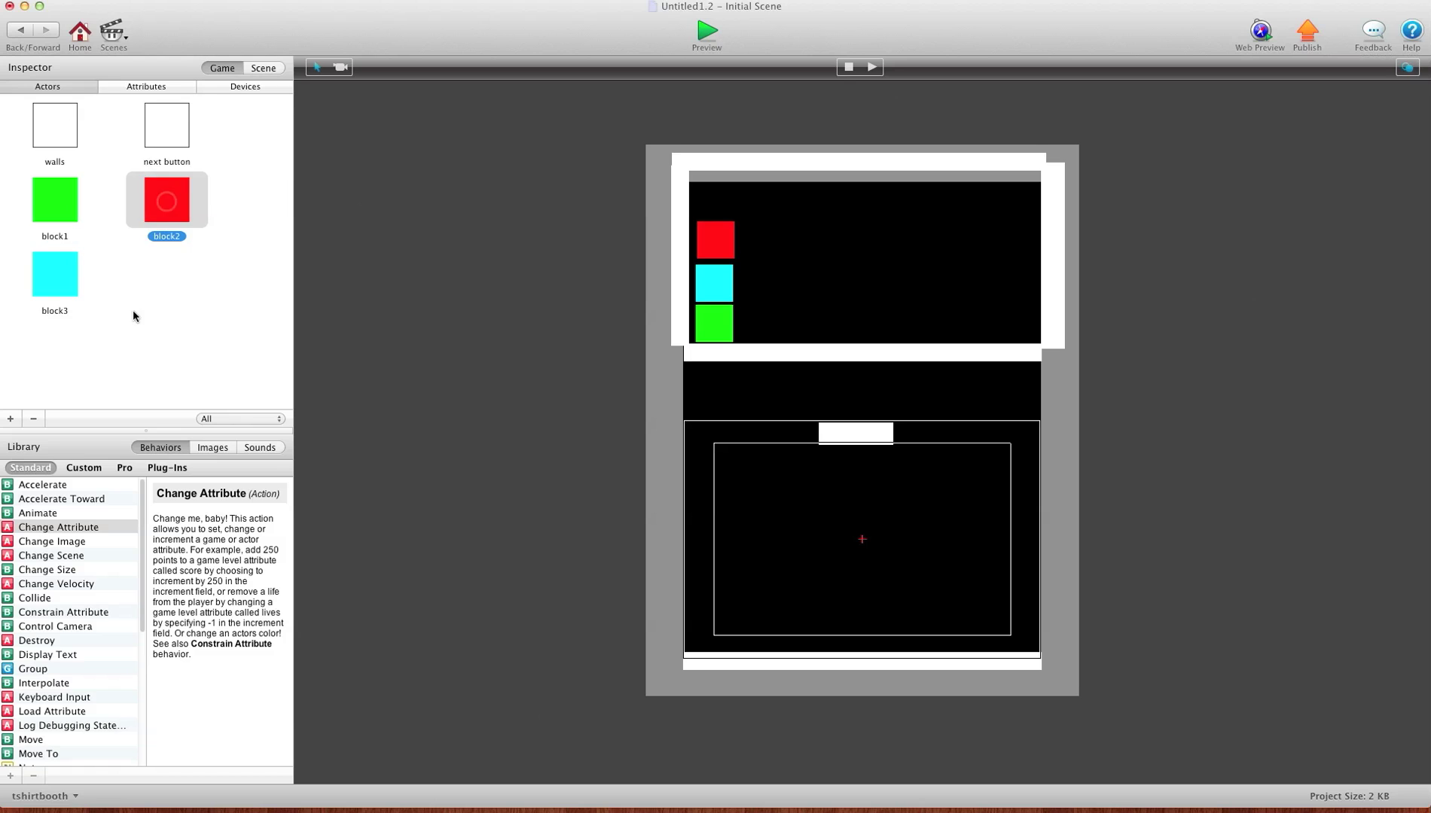
{"action": "left_click", "coordinate": [59, 290]}
{"action": "left_click", "coordinate": [131, 379]}
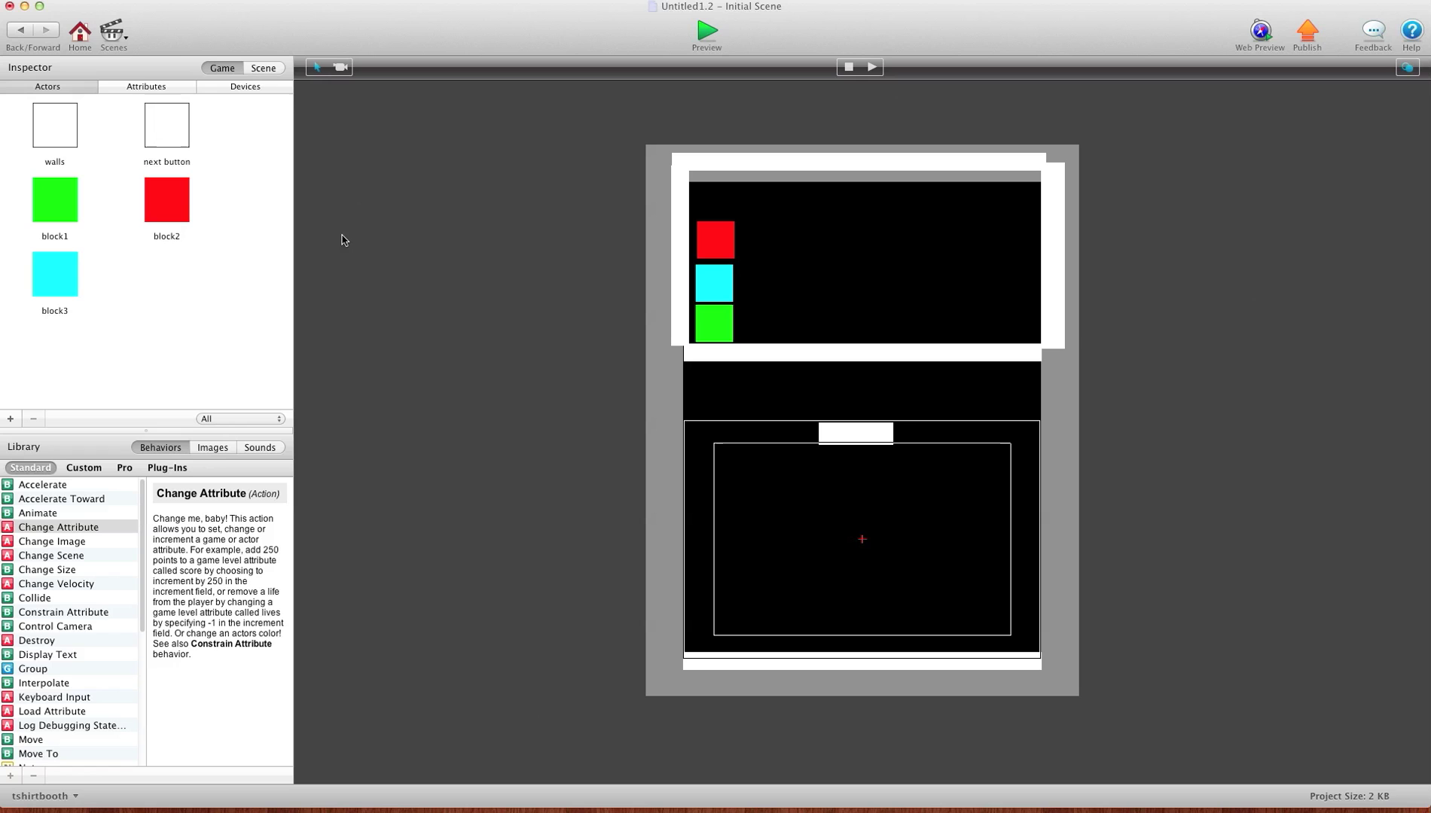
Move the green and cyan blocks to the lower panel's bottom-left, then open block1's actor editor
{"action": "left_click", "coordinate": [711, 319]}
{"action": "left_click_drag", "start_coordinate": [712, 319], "coordinate": [723, 630]}
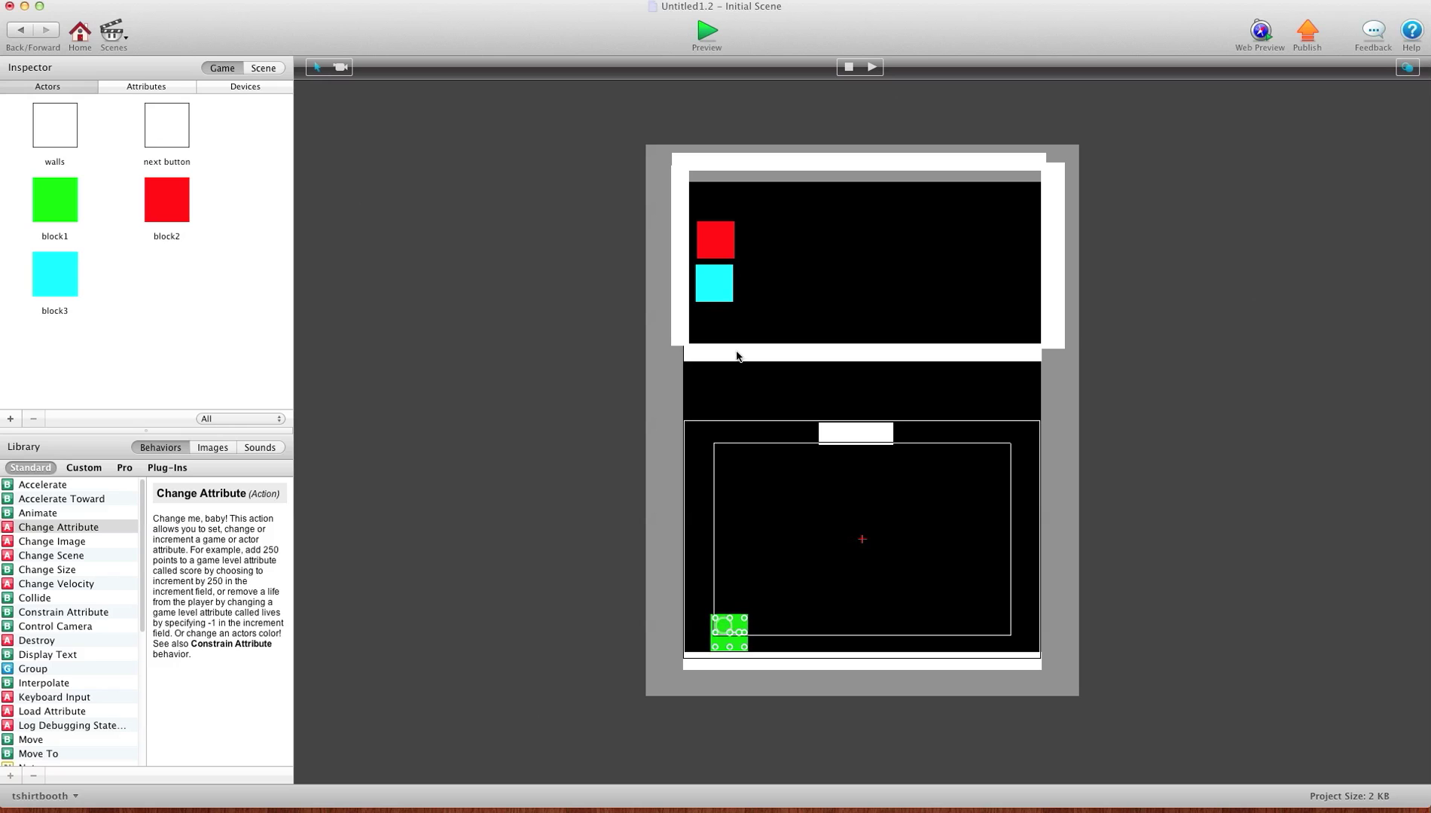
{"action": "left_click", "coordinate": [719, 280]}
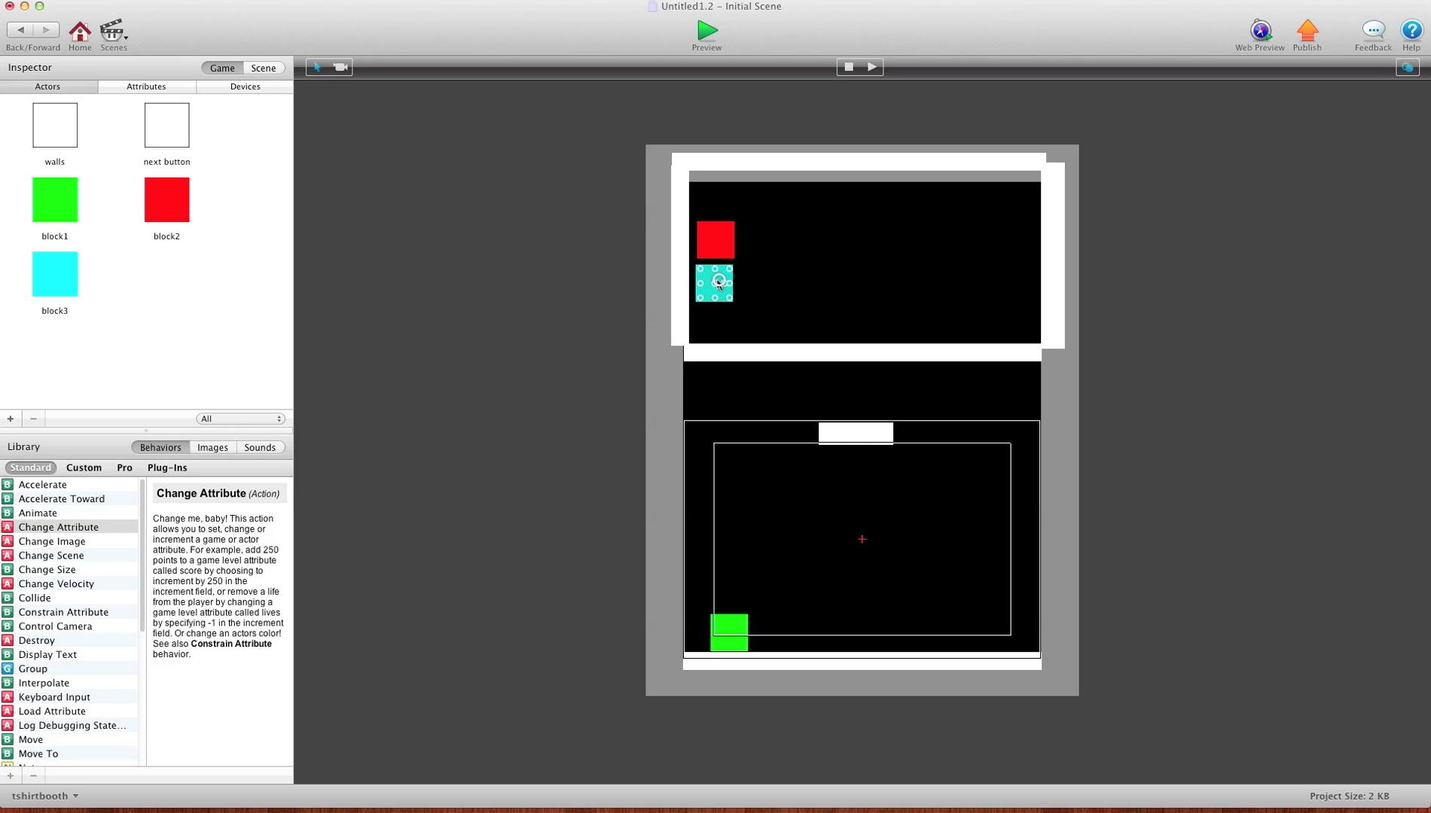
{"action": "left_click_drag", "start_coordinate": [710, 280], "coordinate": [764, 628]}
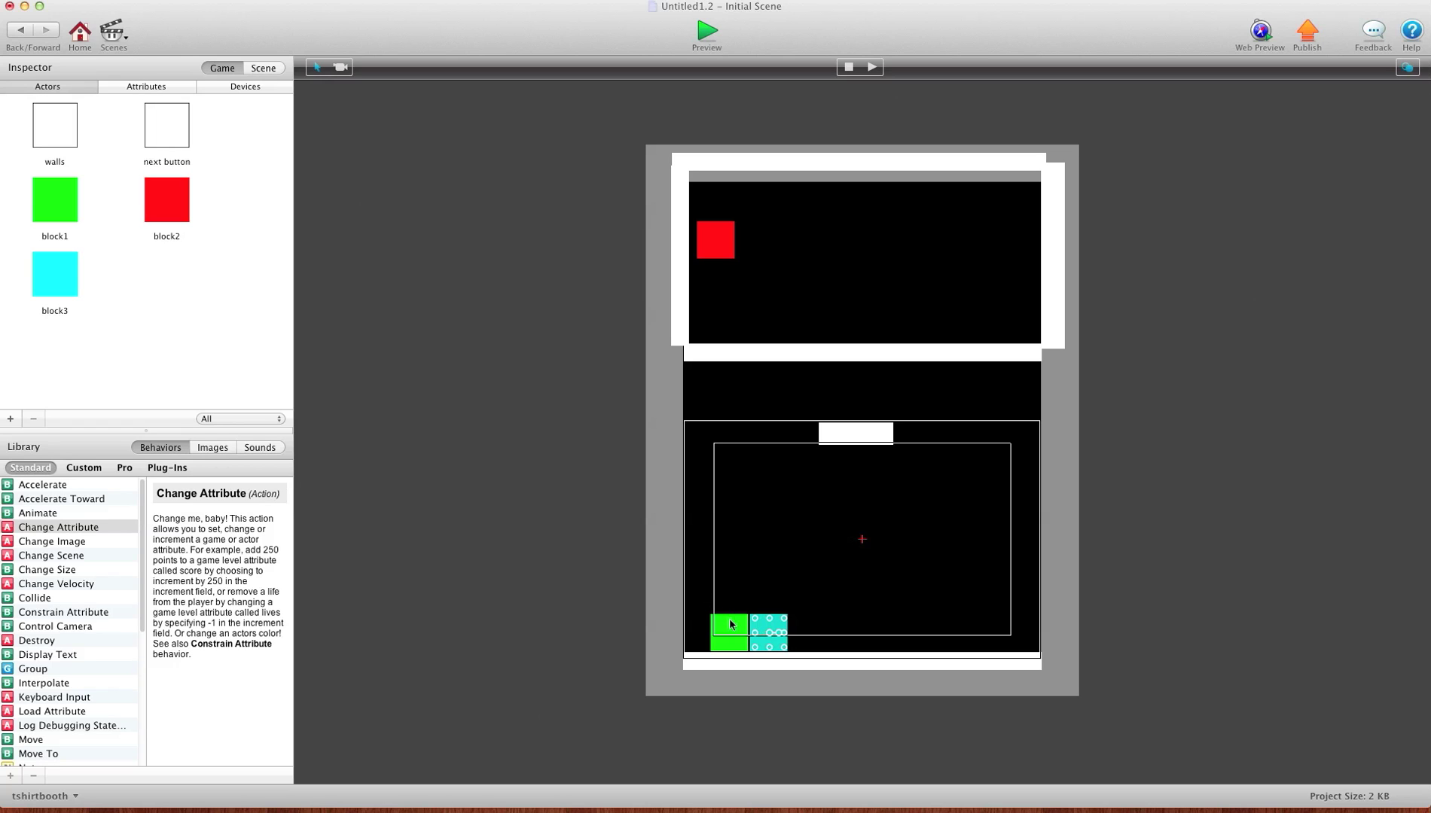
{"action": "left_click", "coordinate": [753, 678]}
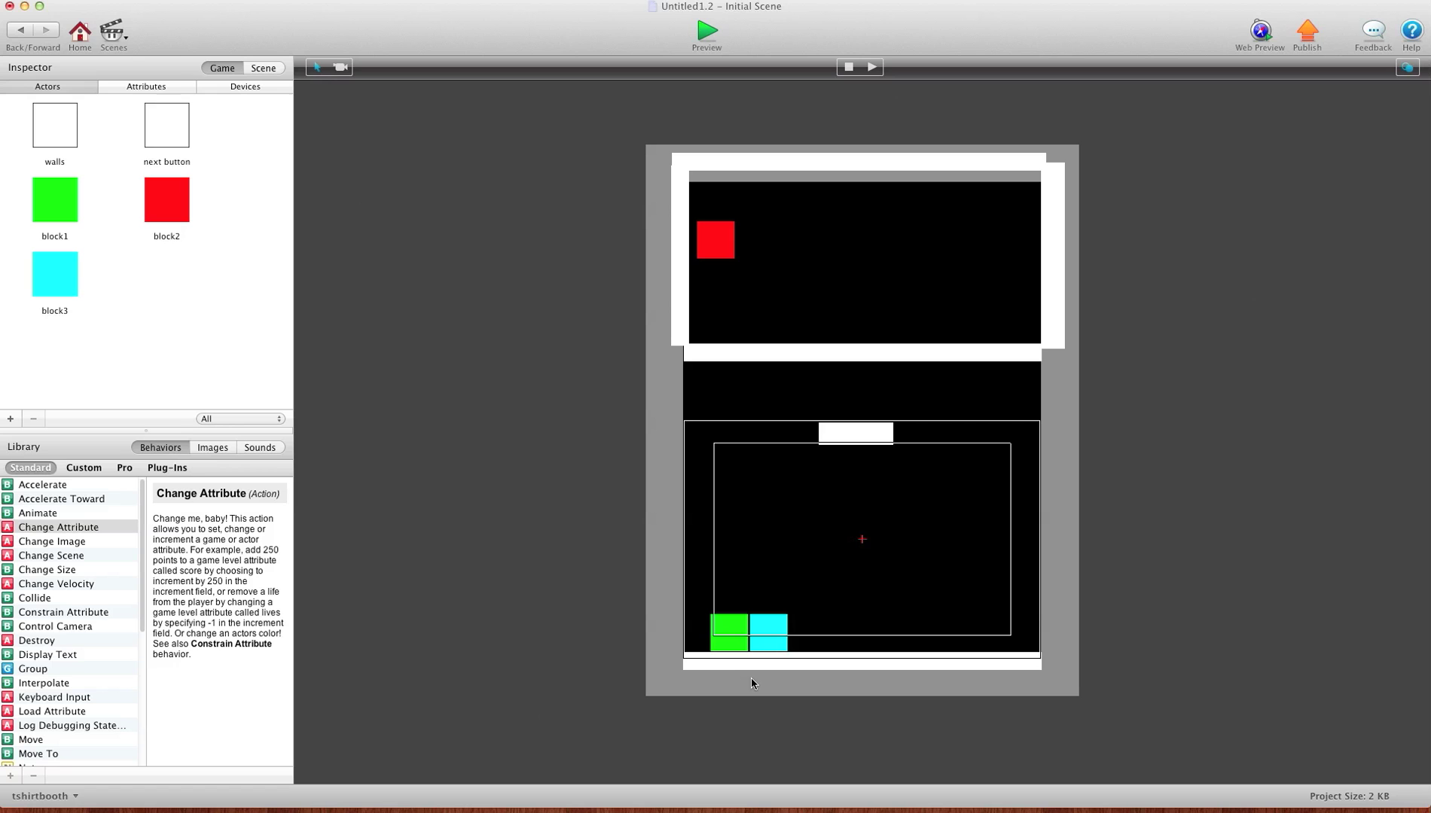
{"action": "left_click", "coordinate": [725, 633]}
{"action": "double_click", "coordinate": [736, 633]}
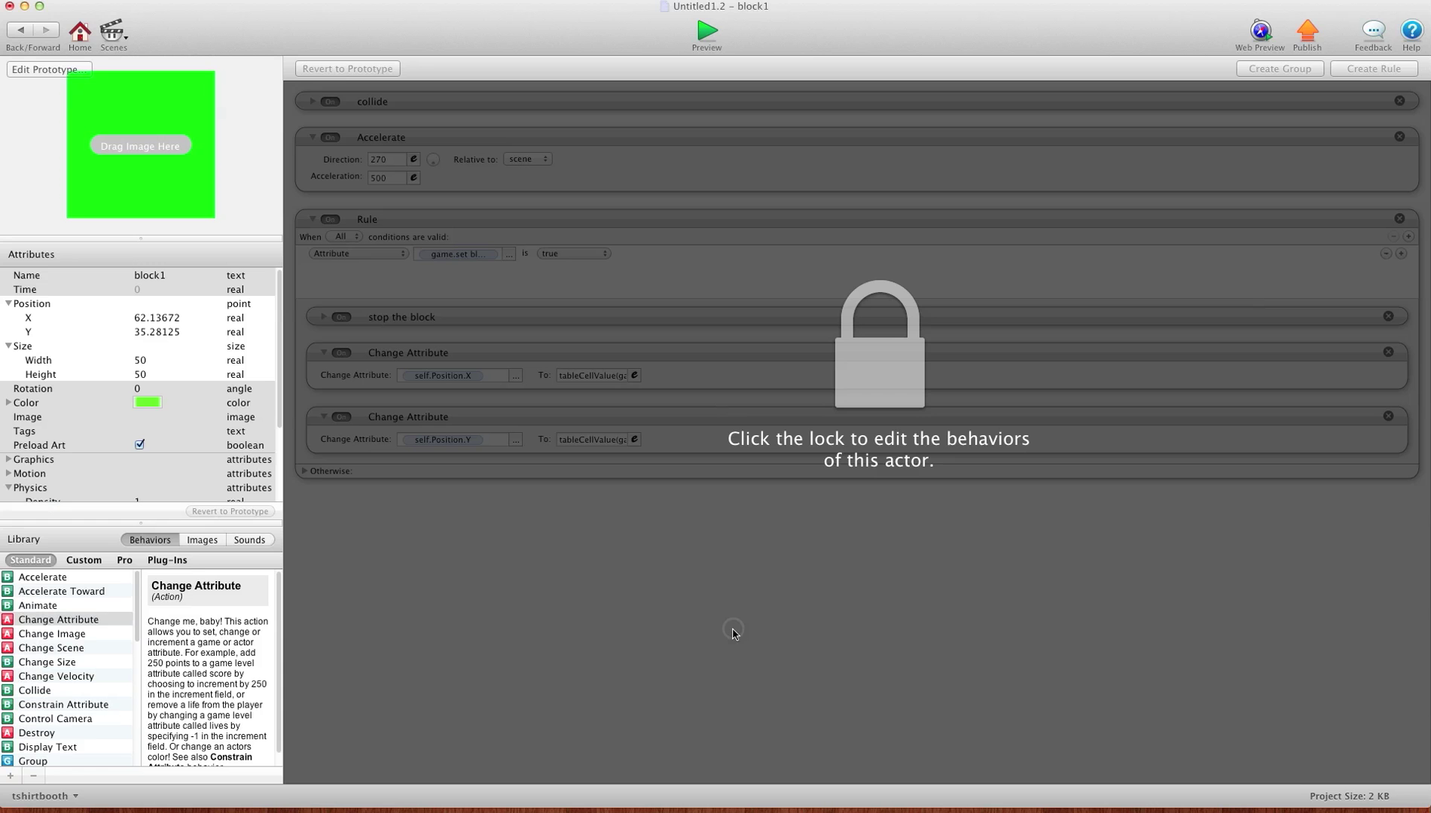
Inspect block1's Position X and Y values, then glance at block3's actor editor
{"action": "left_click", "coordinate": [135, 320]}
{"action": "left_click", "coordinate": [140, 333]}
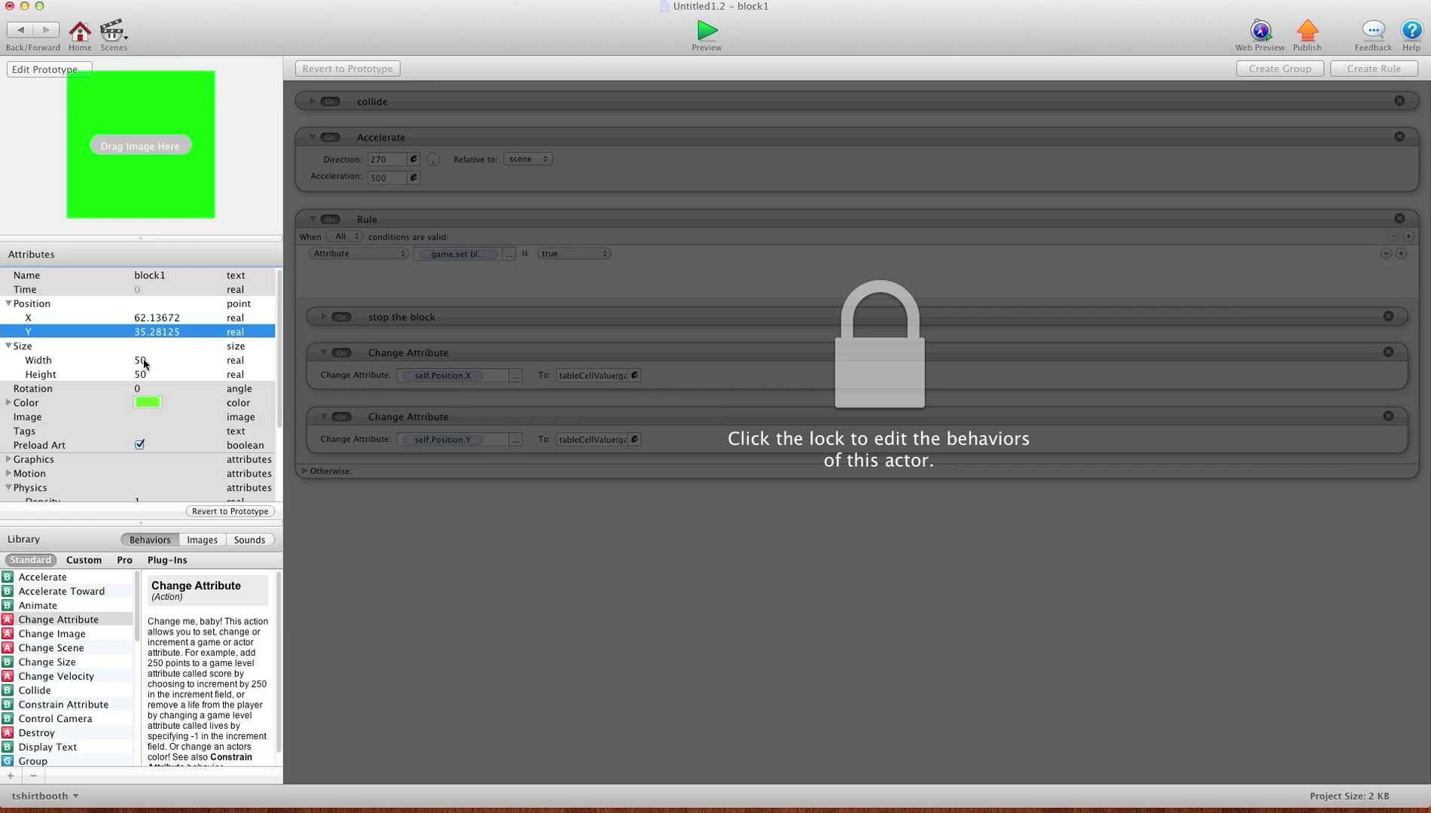
{"action": "left_click", "coordinate": [20, 31]}
{"action": "double_click", "coordinate": [770, 640]}
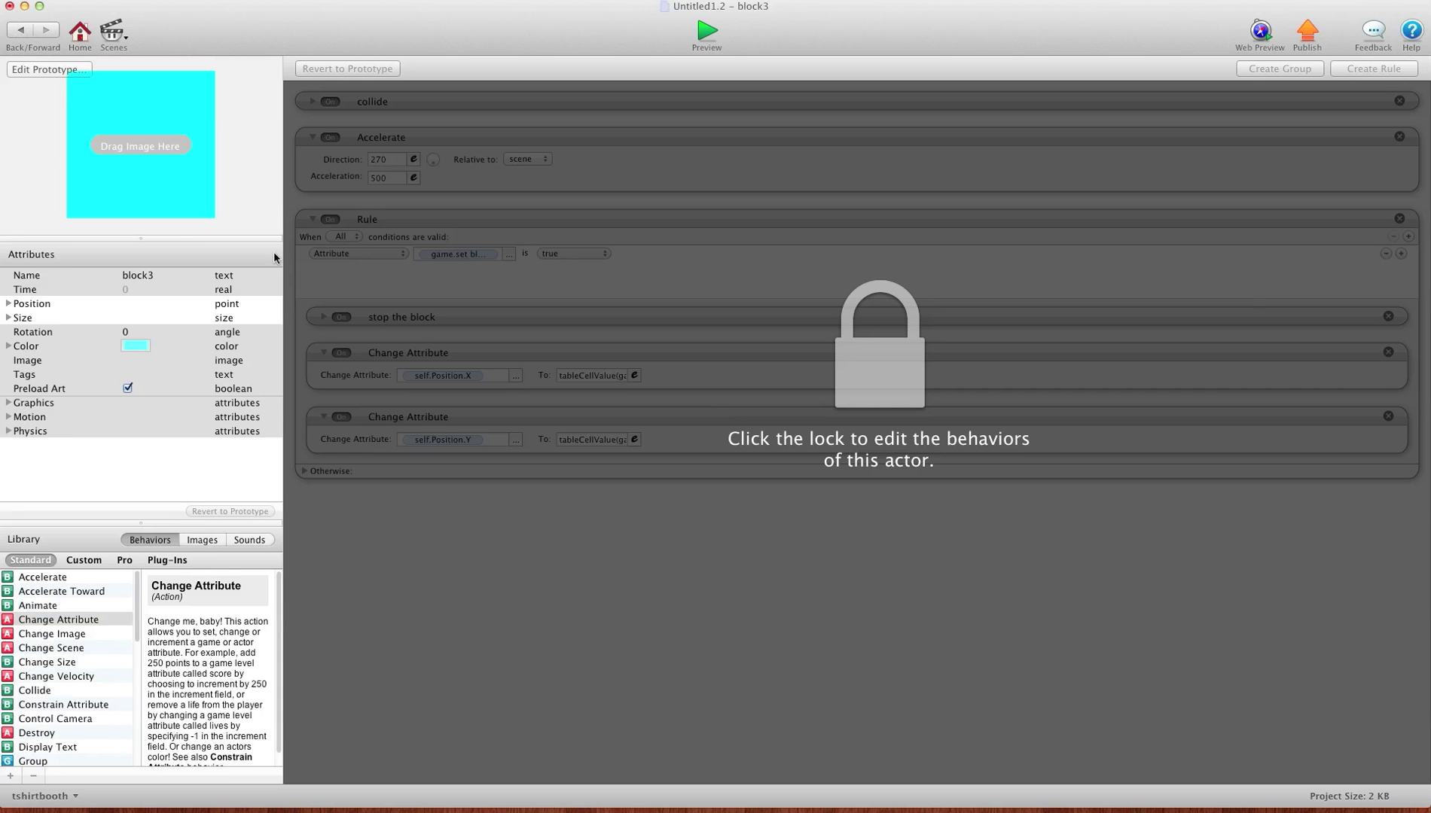
{"action": "left_click", "coordinate": [23, 31]}
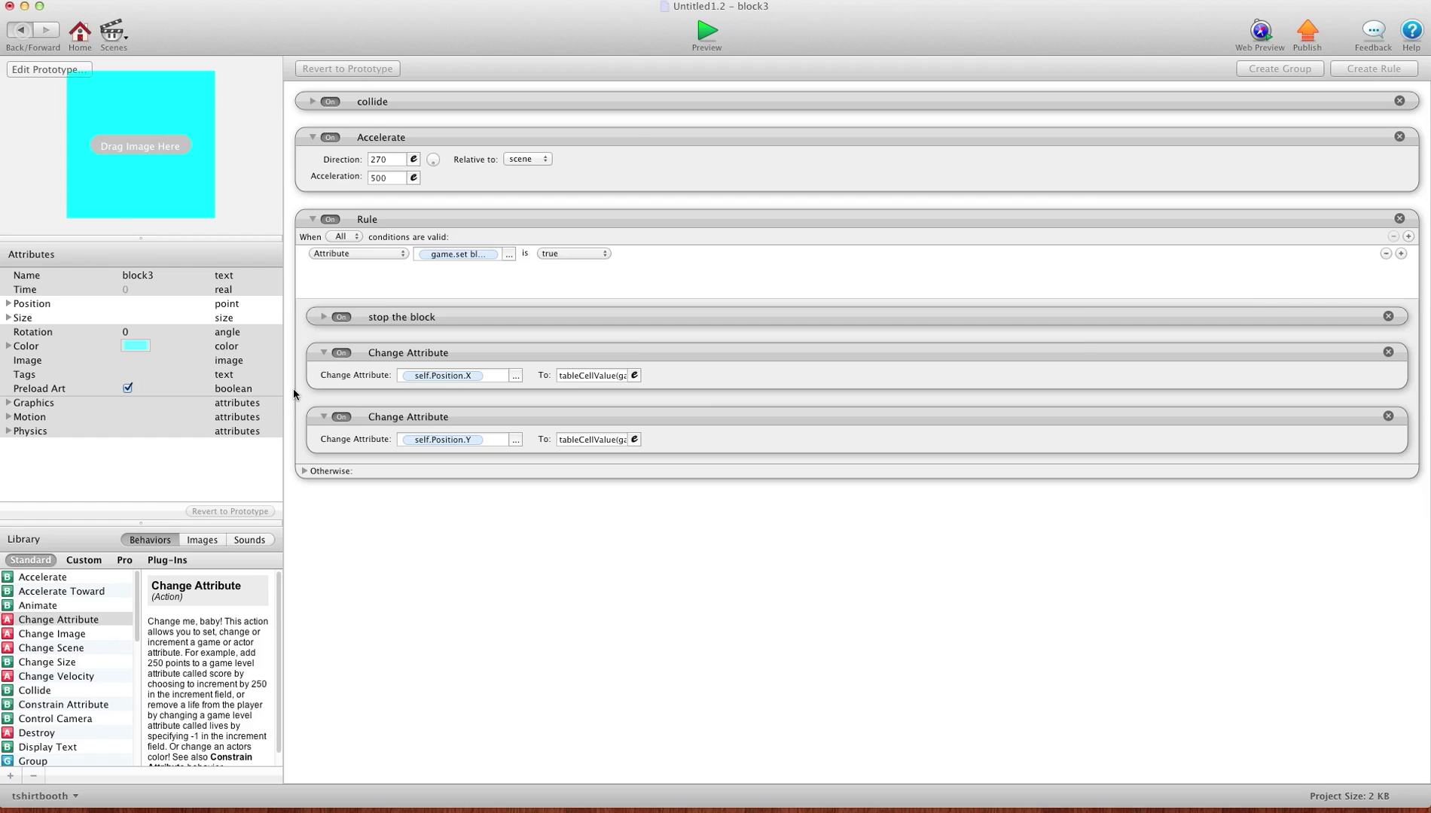
Move the cyan block back up top and the red block down beside the green one
{"action": "left_click", "coordinate": [766, 627]}
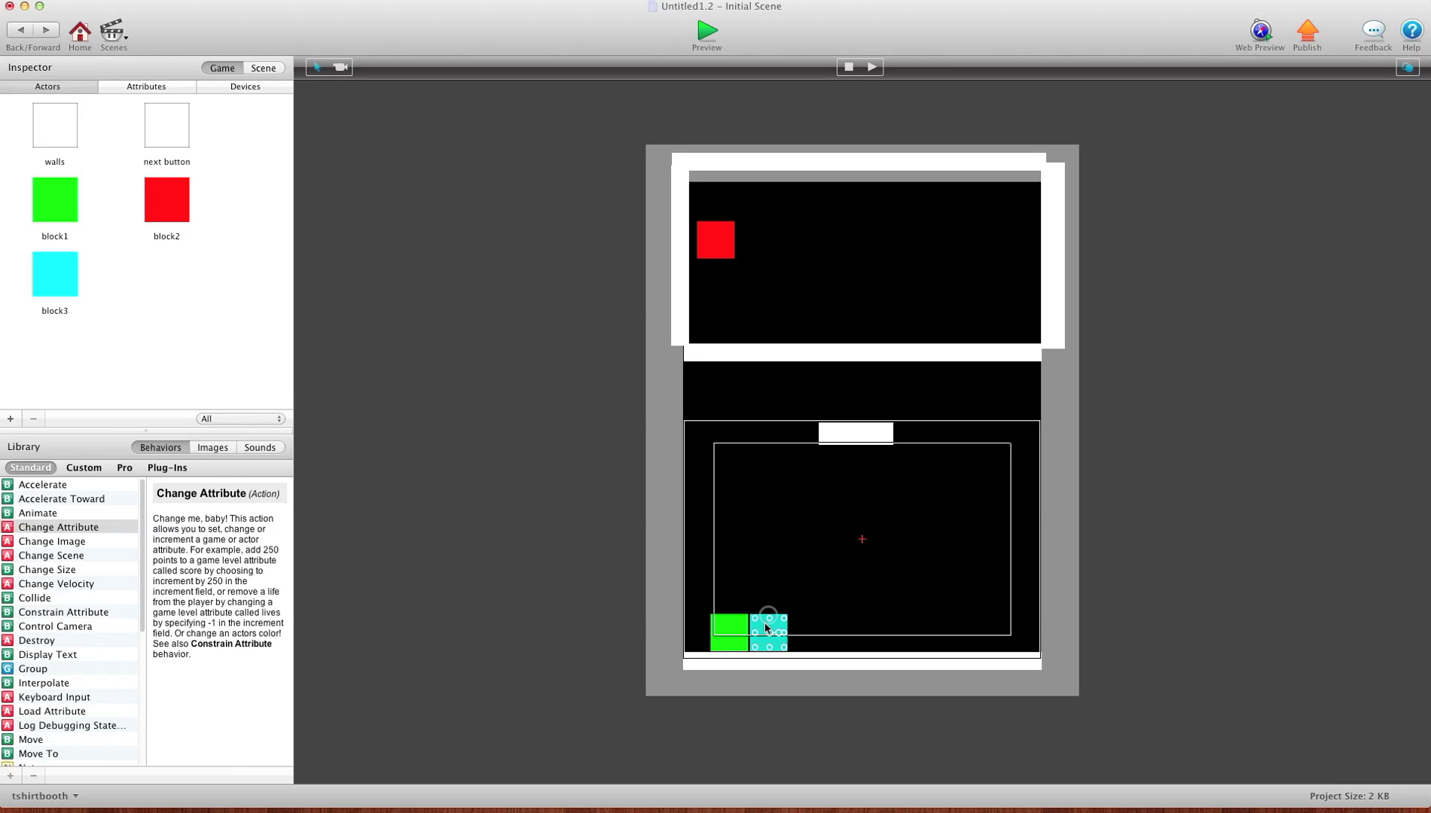
{"action": "left_click_drag", "start_coordinate": [766, 627], "coordinate": [776, 287]}
{"action": "left_click", "coordinate": [708, 252]}
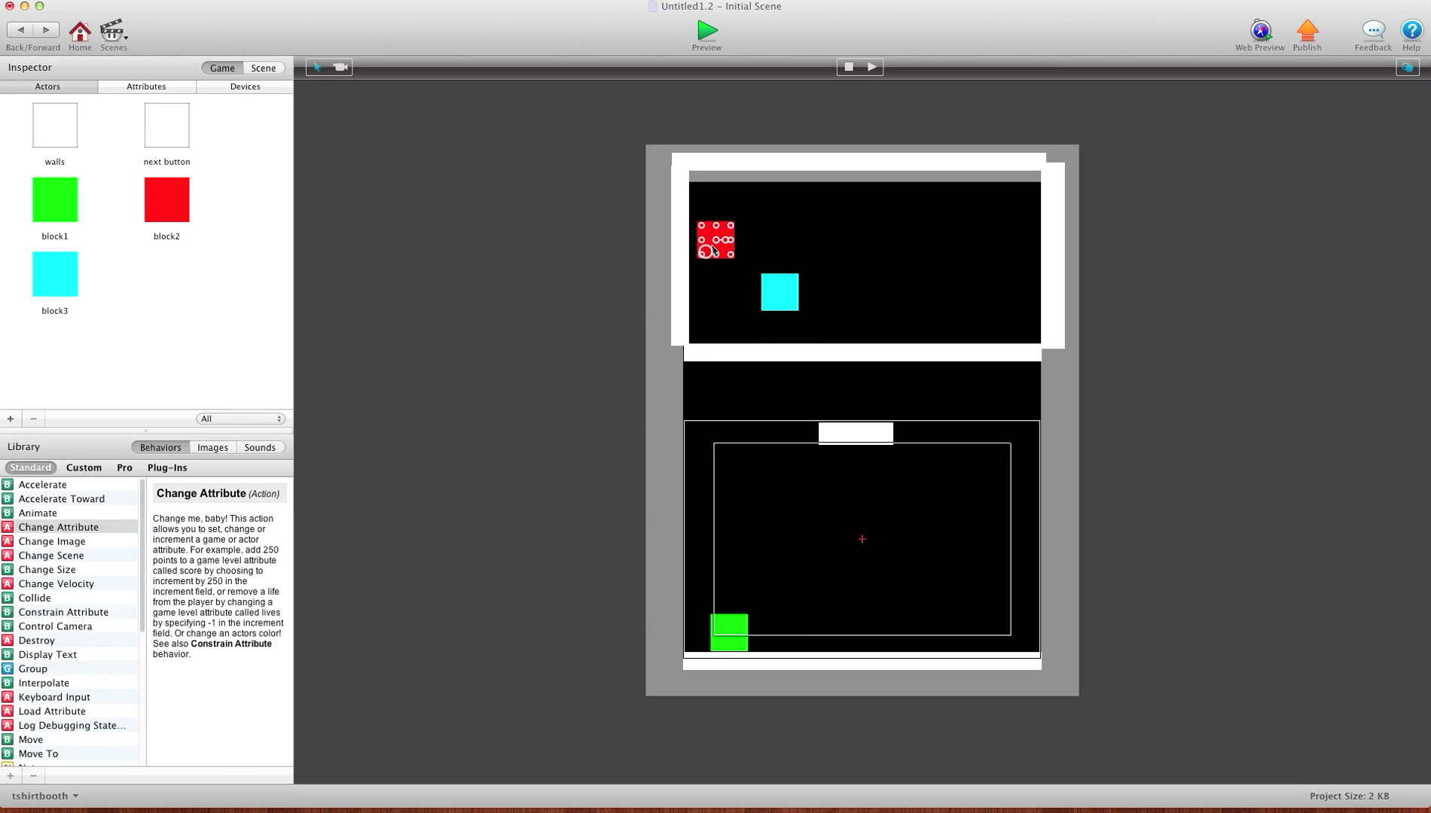
{"action": "left_click_drag", "start_coordinate": [712, 243], "coordinate": [766, 634]}
Inspect block2's Position X and Y values, unlock its behaviours, and return to the scene
{"action": "double_click", "coordinate": [766, 634]}
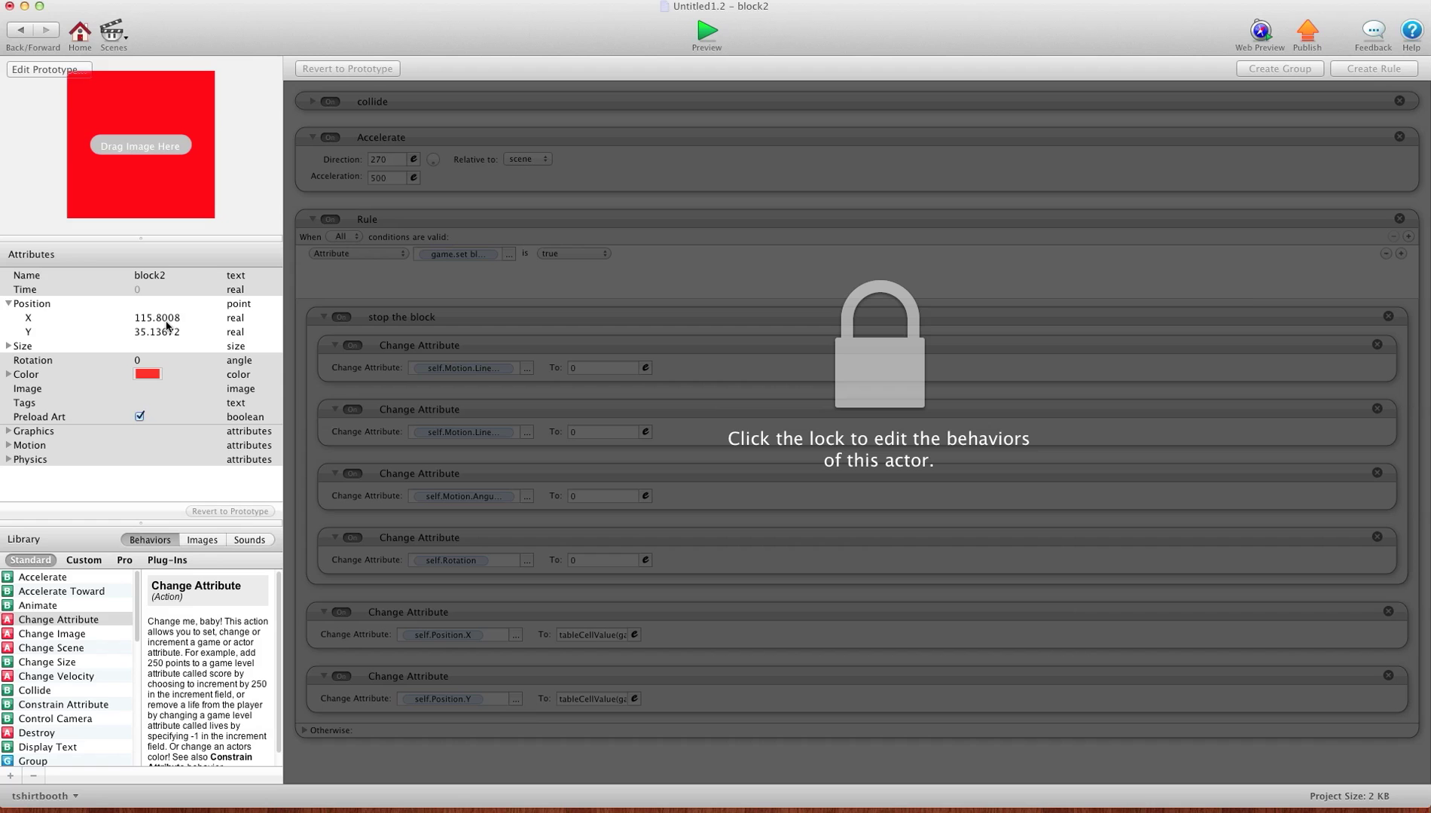
{"action": "left_click", "coordinate": [152, 320]}
{"action": "left_click", "coordinate": [156, 333]}
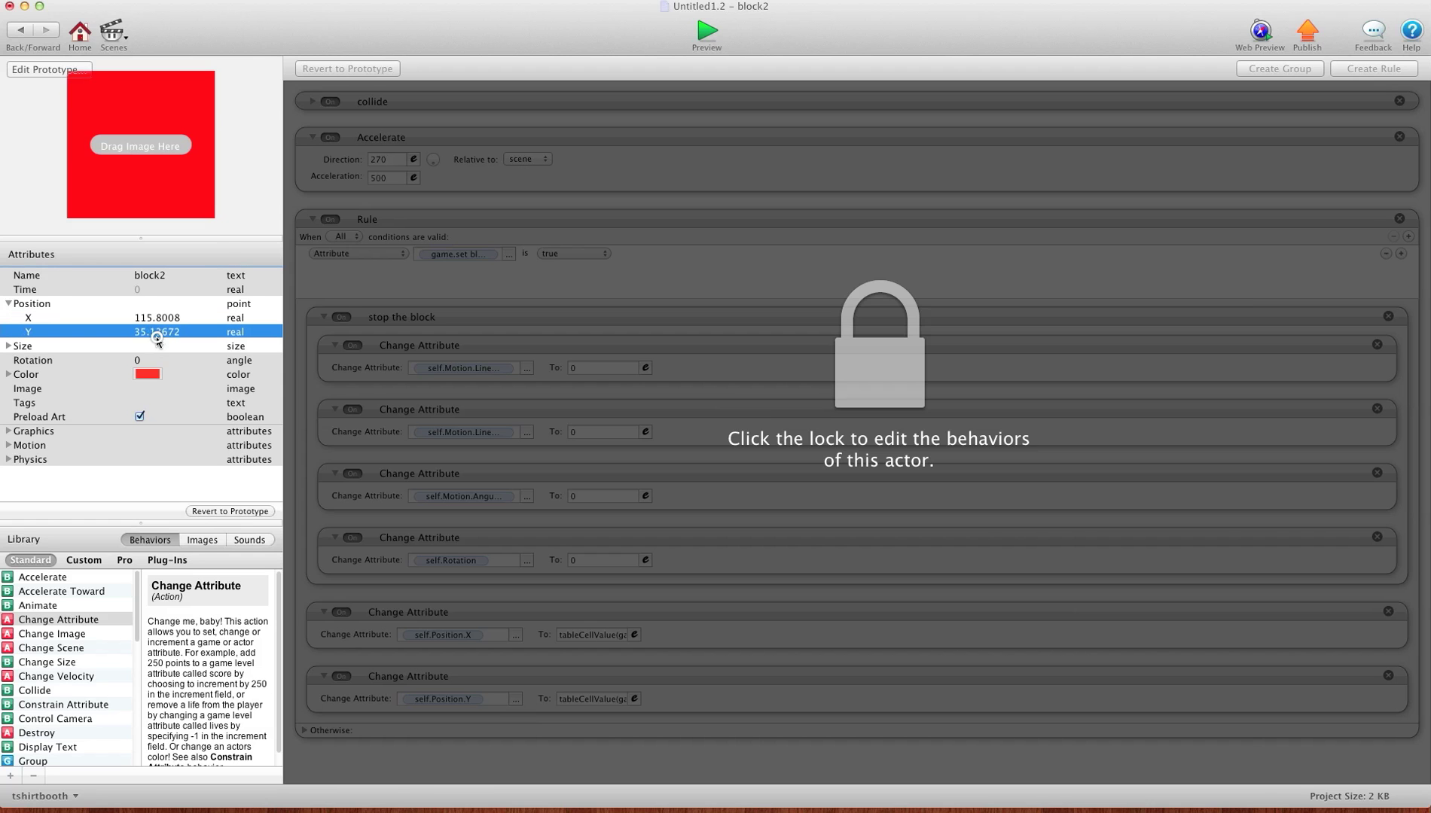
{"action": "left_click", "coordinate": [47, 66]}
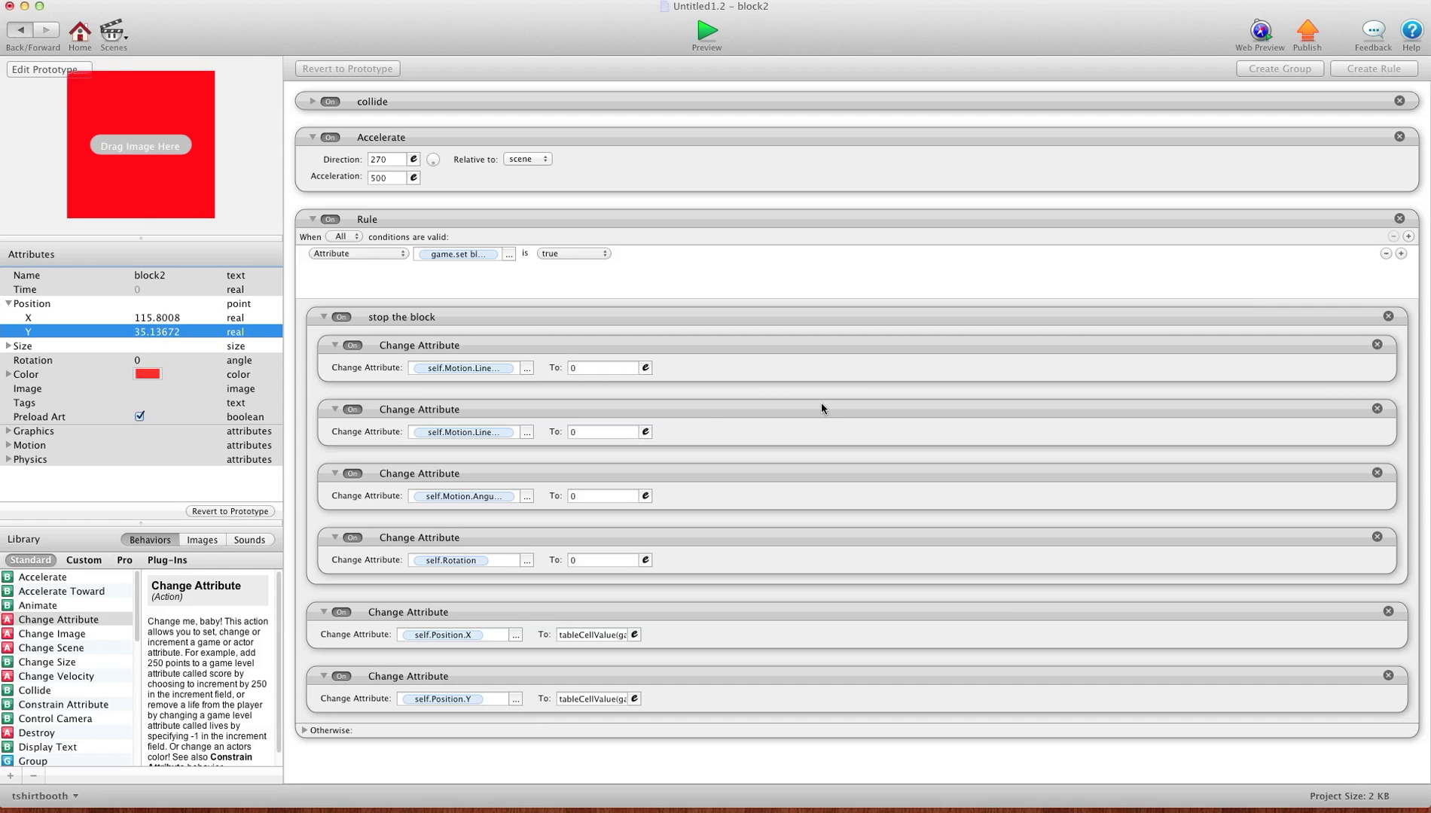
{"action": "key", "text": "super+bracketleft"}
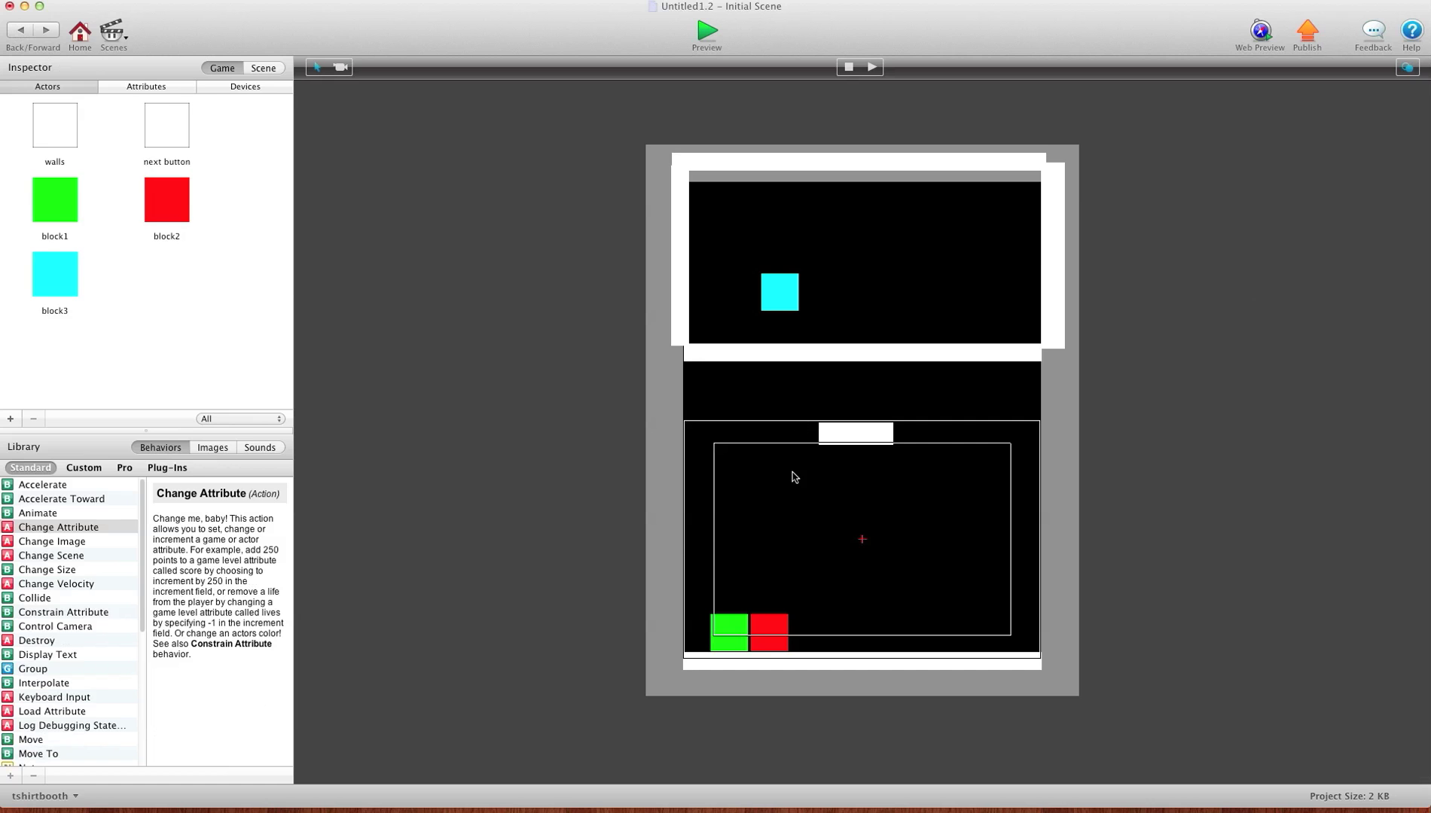
Try stacking the blocks in the lower area, ending with red on top of cyan
{"action": "left_click", "coordinate": [763, 632]}
{"action": "left_click_drag", "start_coordinate": [762, 633], "coordinate": [914, 632]}
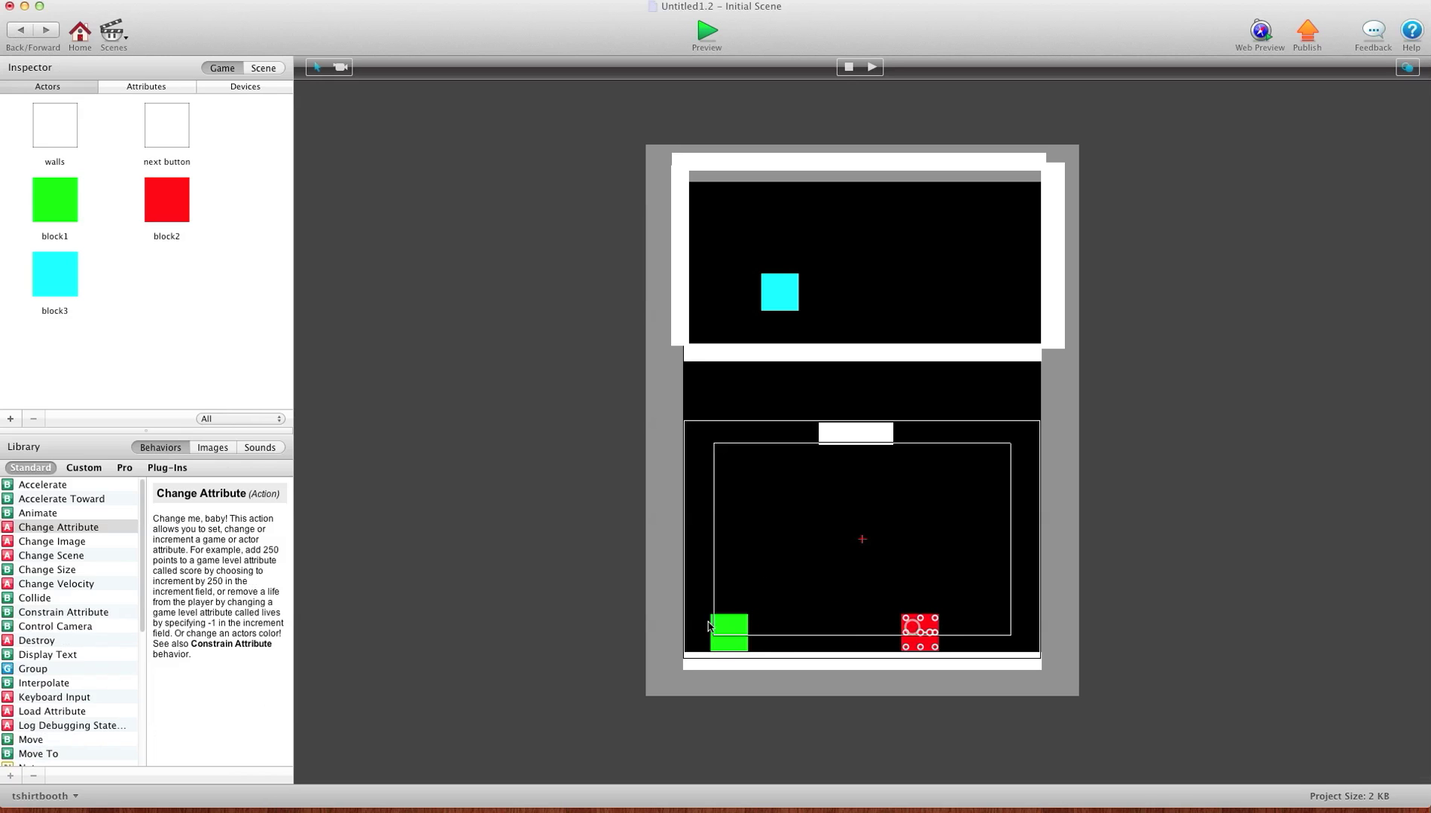
{"action": "left_click_drag", "start_coordinate": [729, 631], "coordinate": [922, 596]}
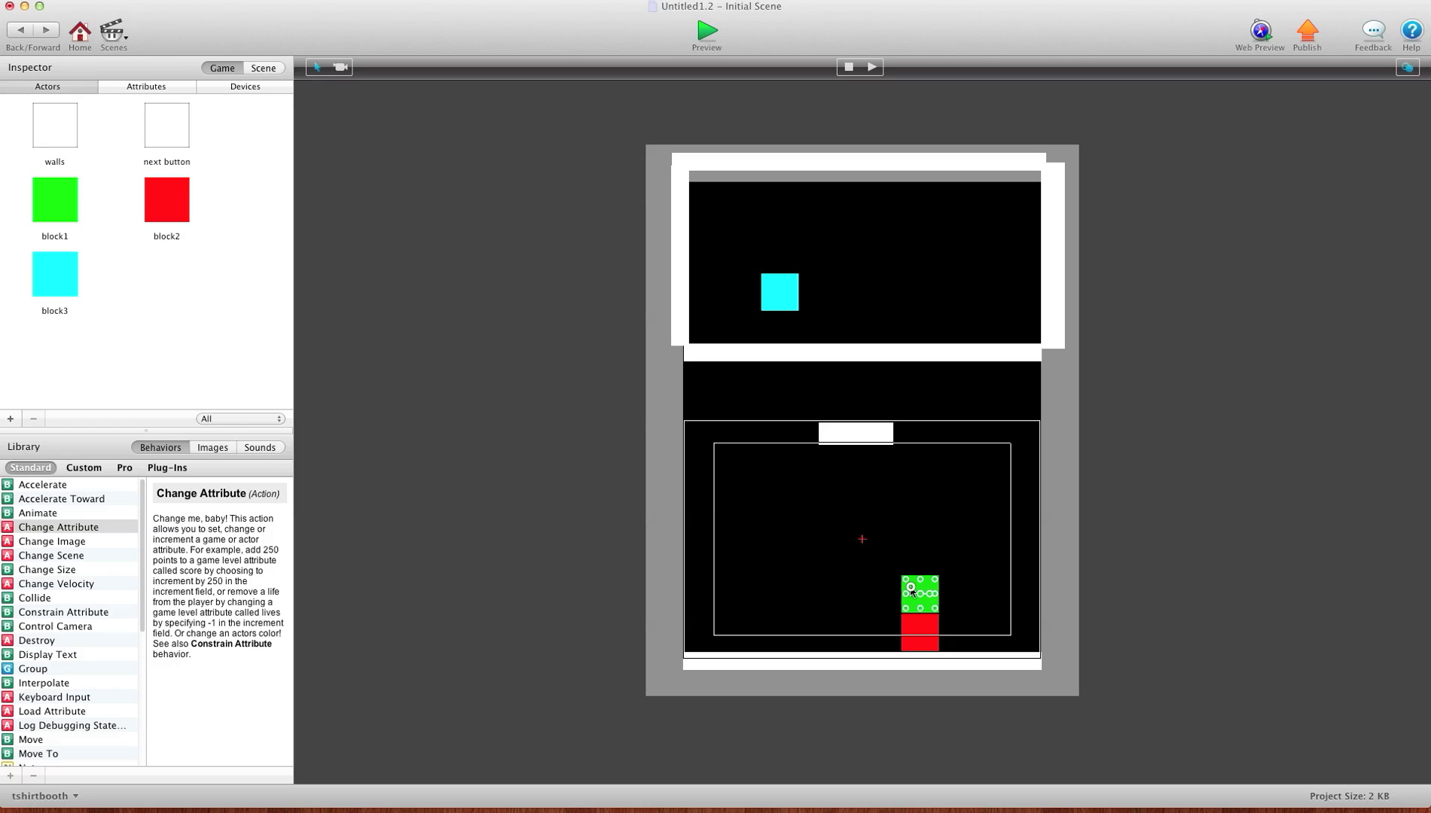
{"action": "left_click_drag", "start_coordinate": [911, 589], "coordinate": [823, 625]}
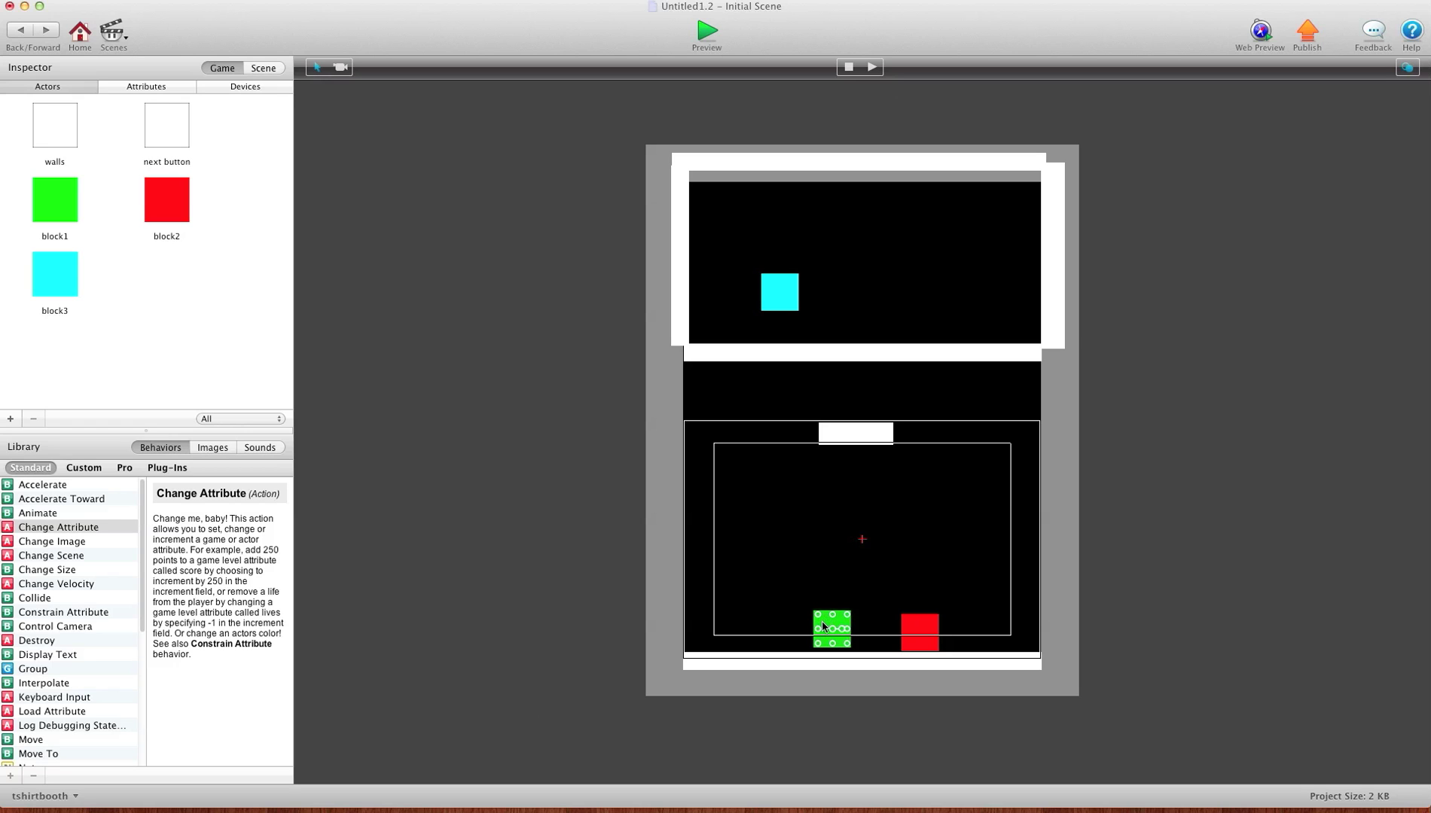
{"action": "left_click", "coordinate": [775, 293]}
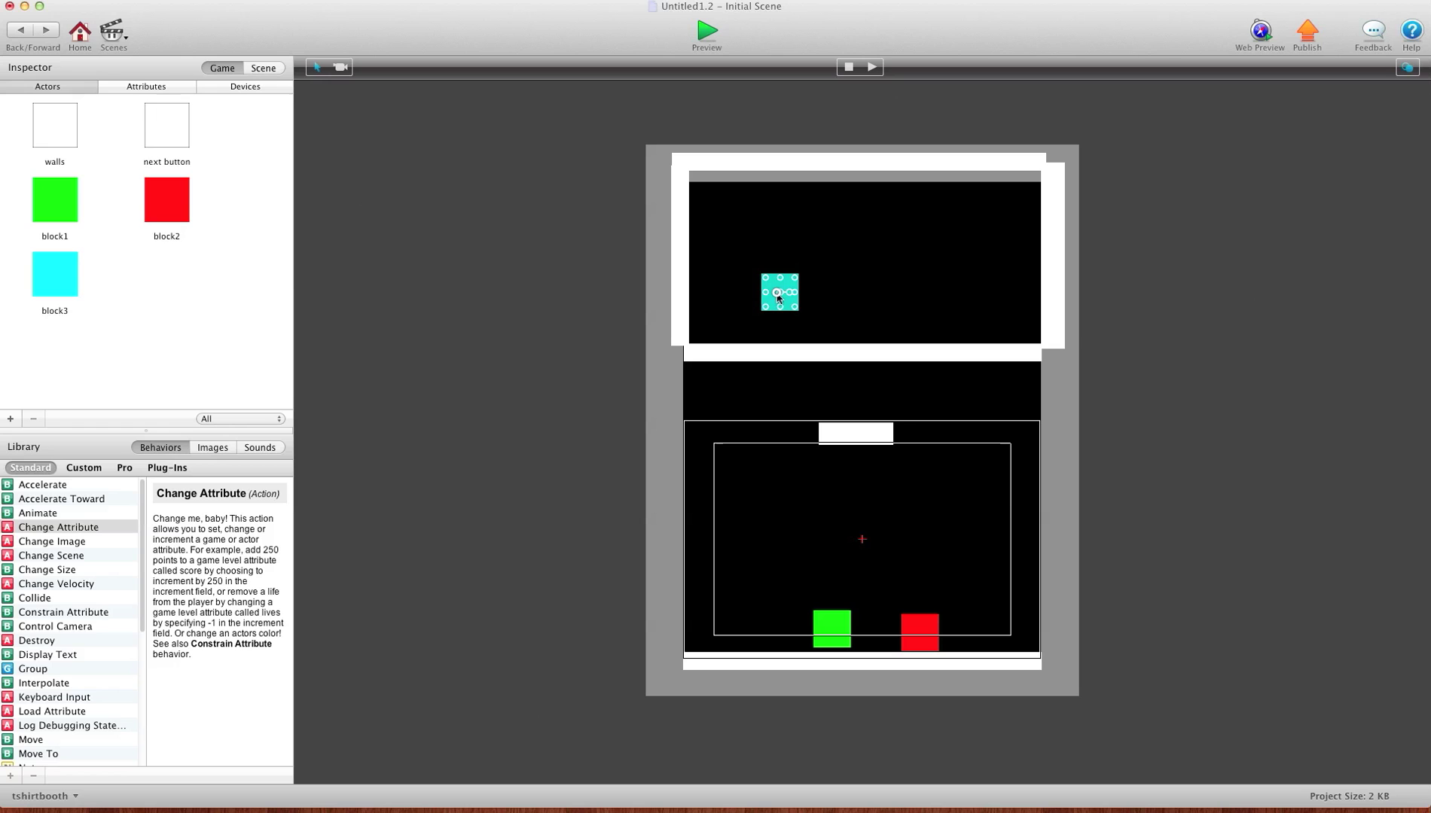
{"action": "left_click_drag", "start_coordinate": [773, 297], "coordinate": [814, 591]}
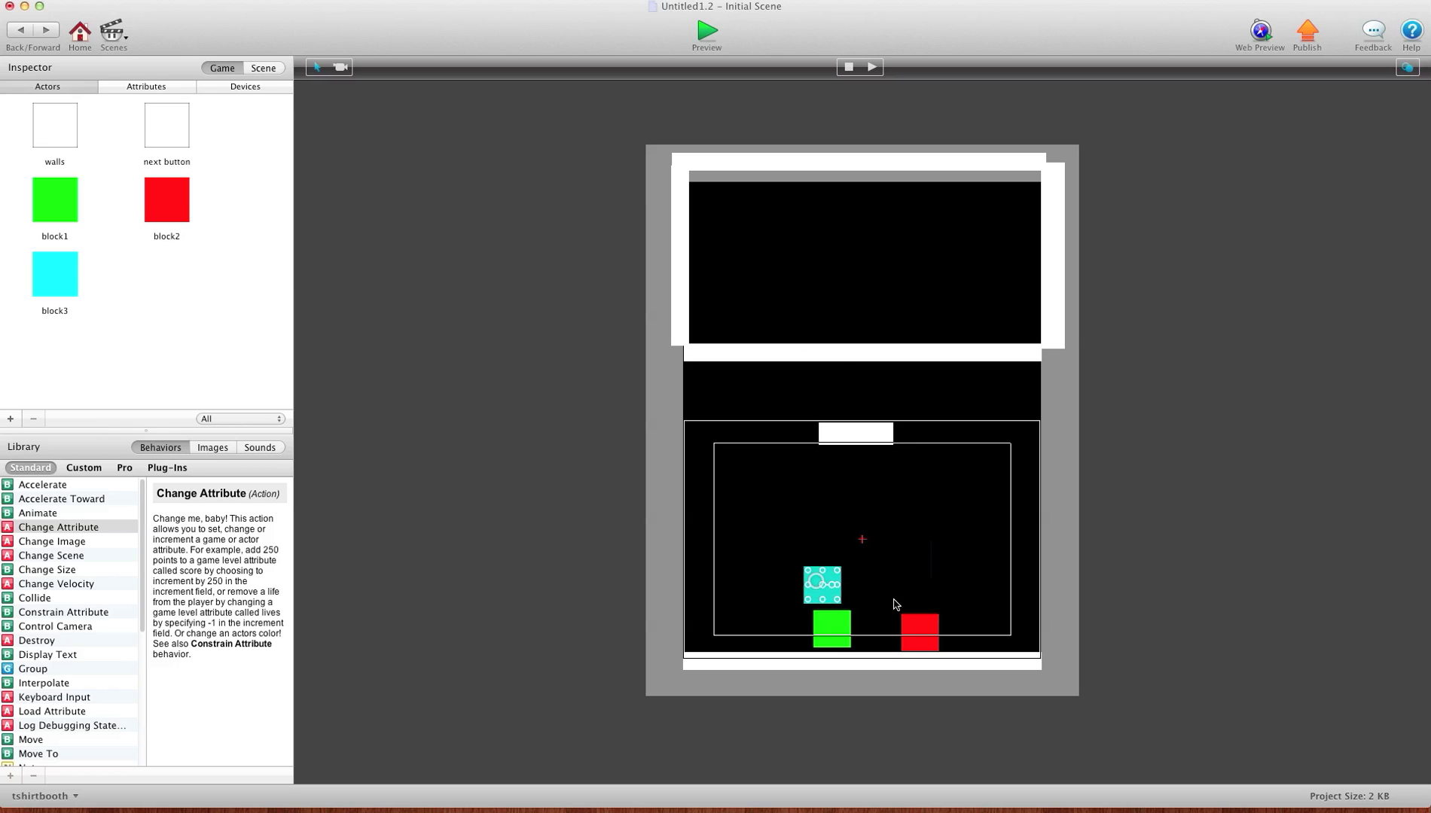
{"action": "left_click", "coordinate": [914, 619]}
{"action": "left_click_drag", "start_coordinate": [913, 619], "coordinate": [826, 540]}
Check block2's behaviours, then move the red and cyan blocks up into the top area
{"action": "double_click", "coordinate": [826, 540]}
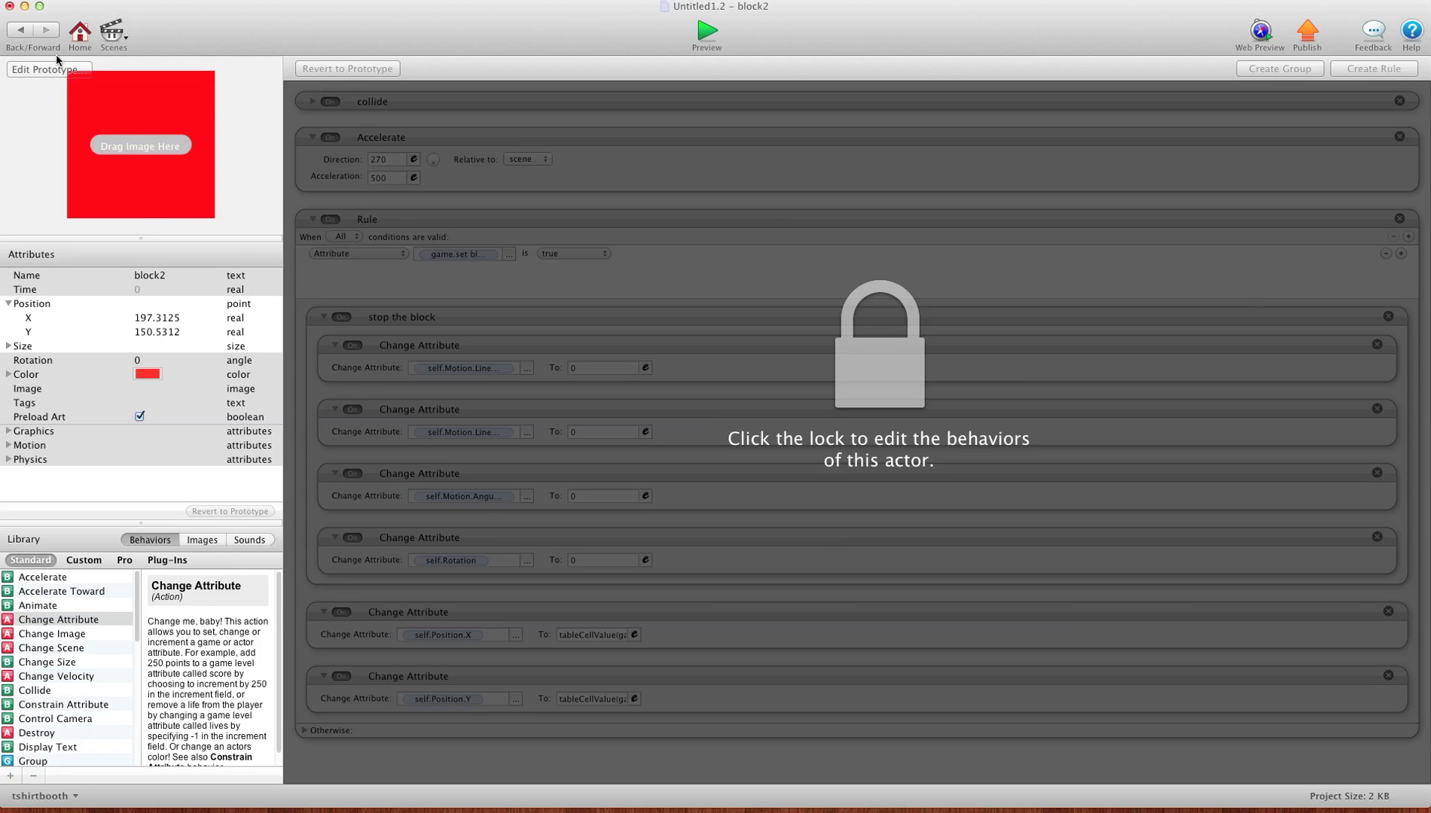
{"action": "left_click", "coordinate": [21, 30]}
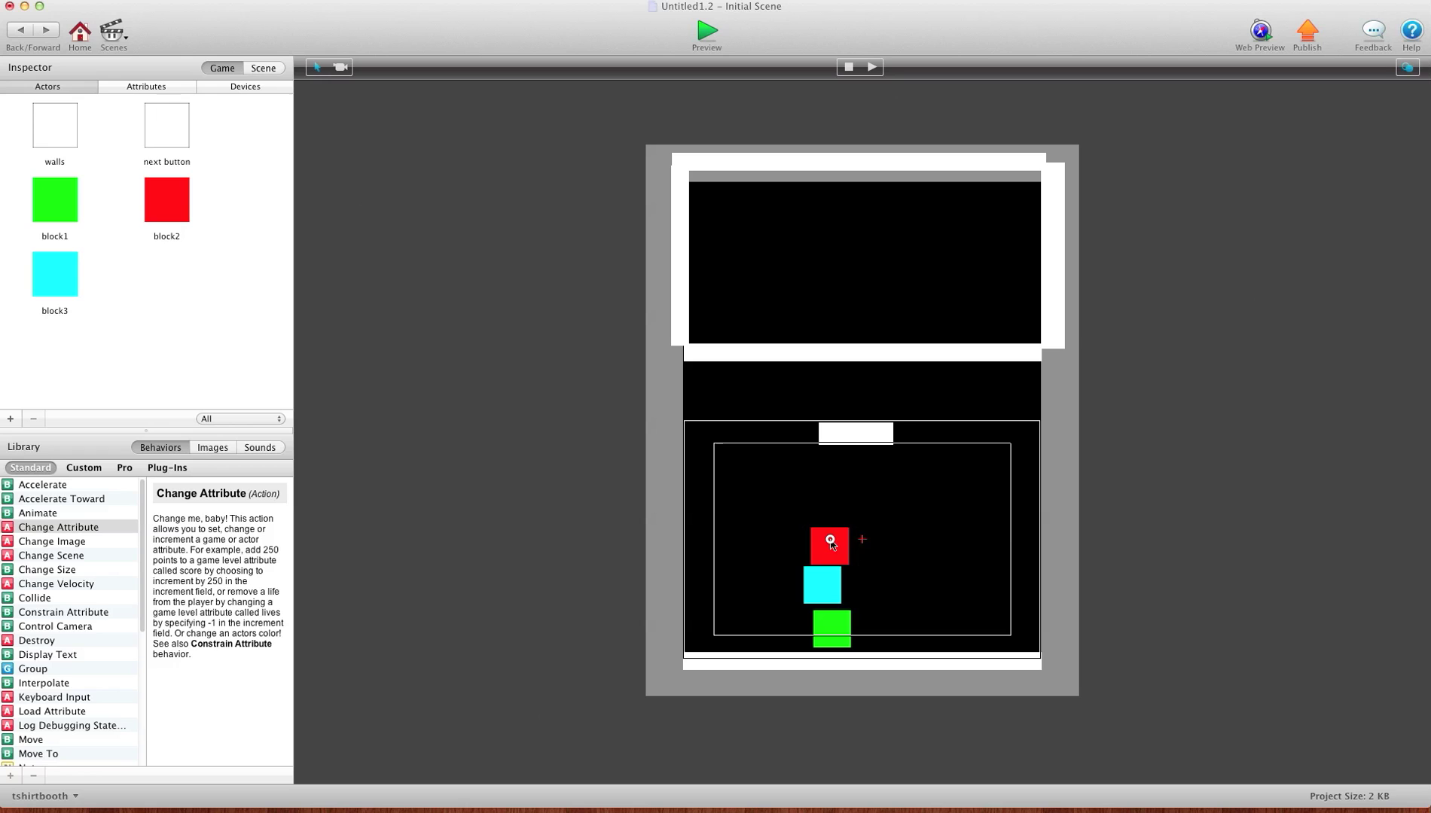
{"action": "left_click_drag", "start_coordinate": [829, 542], "coordinate": [745, 252]}
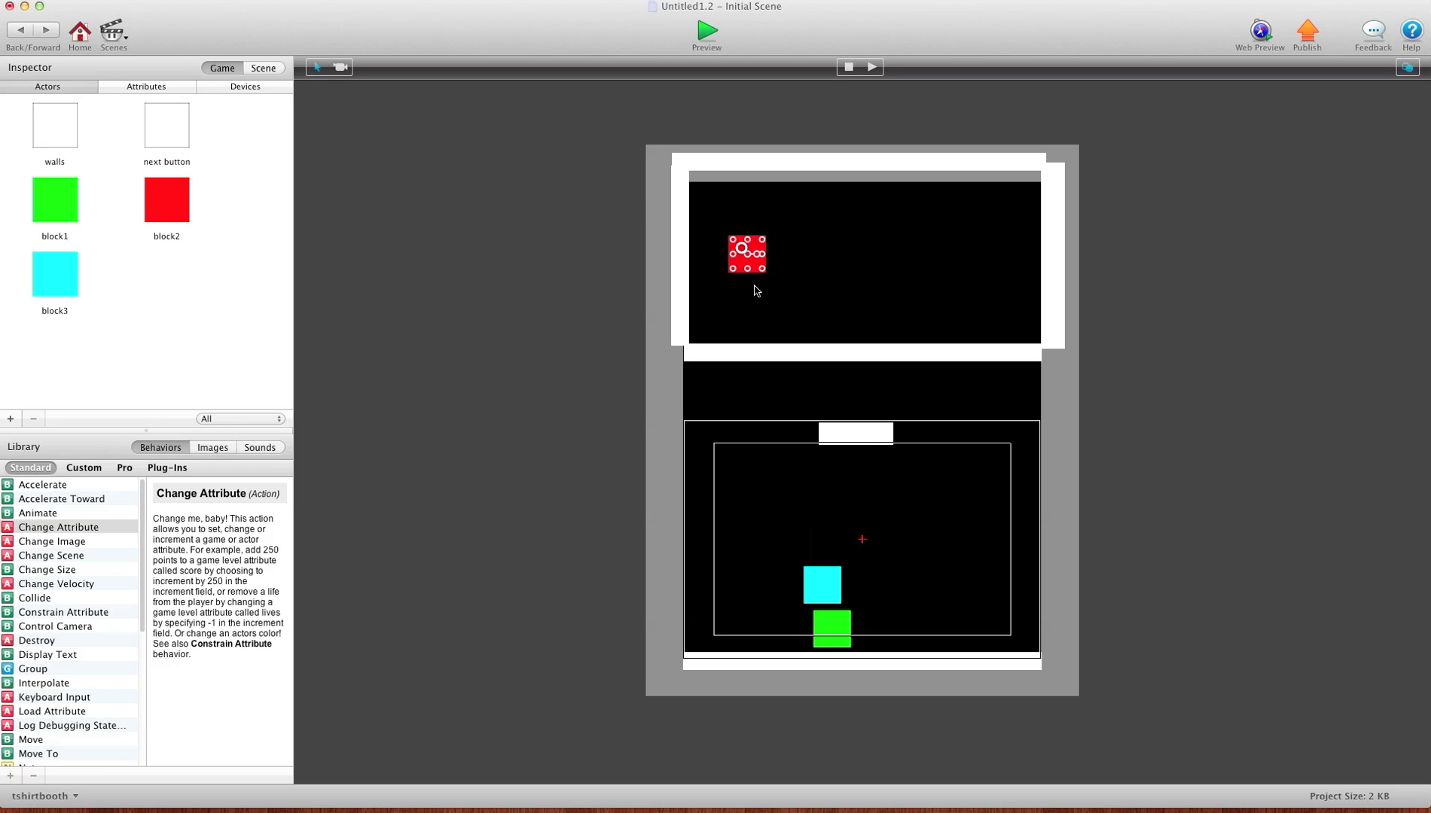
{"action": "left_click", "coordinate": [827, 584]}
{"action": "left_click_drag", "start_coordinate": [827, 584], "coordinate": [818, 263]}
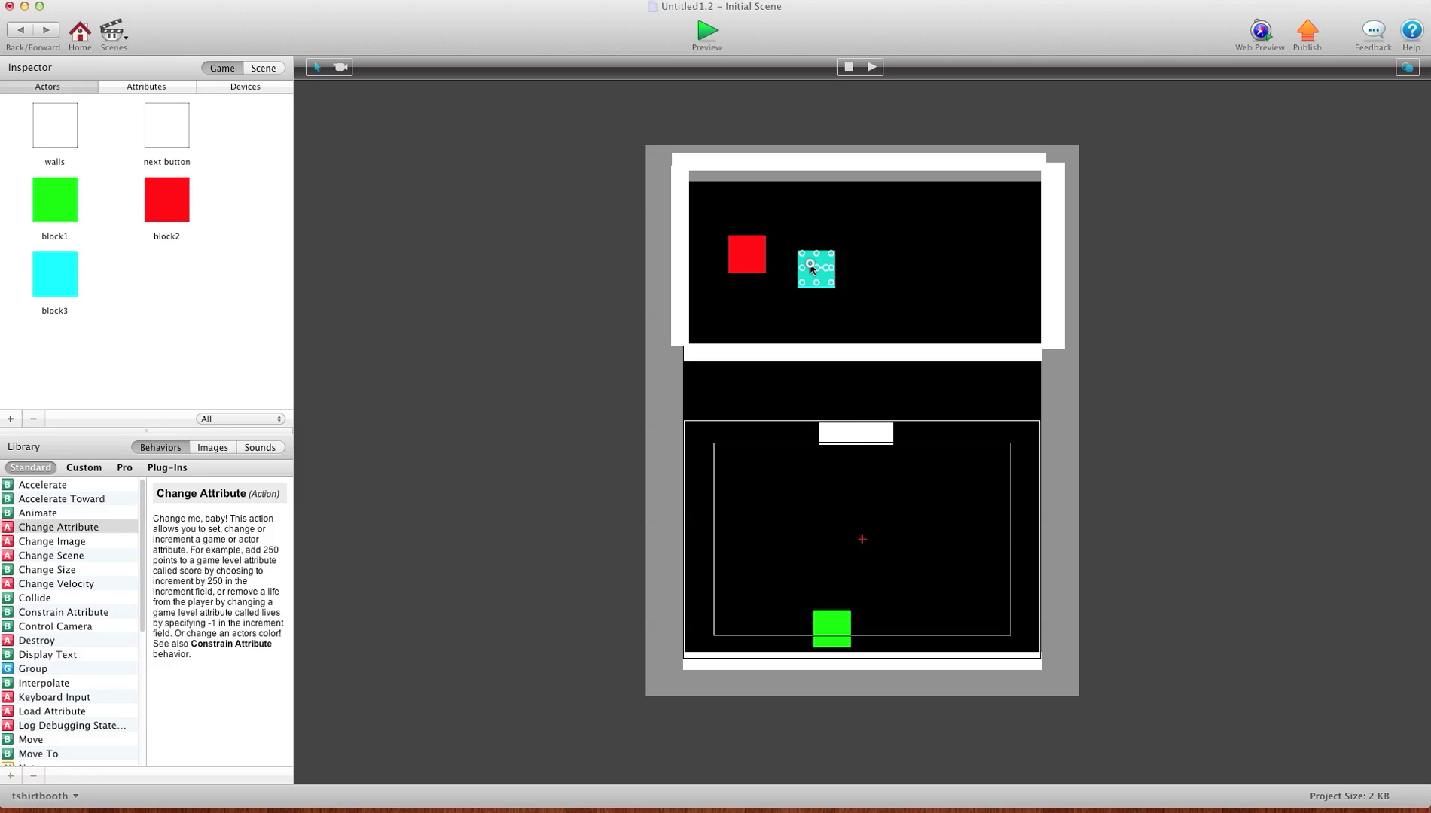
{"action": "left_click", "coordinate": [847, 629]}
Move the green block up beside the cyan one, then open the block 1 table
{"action": "left_click_drag", "start_coordinate": [832, 628], "coordinate": [872, 283]}
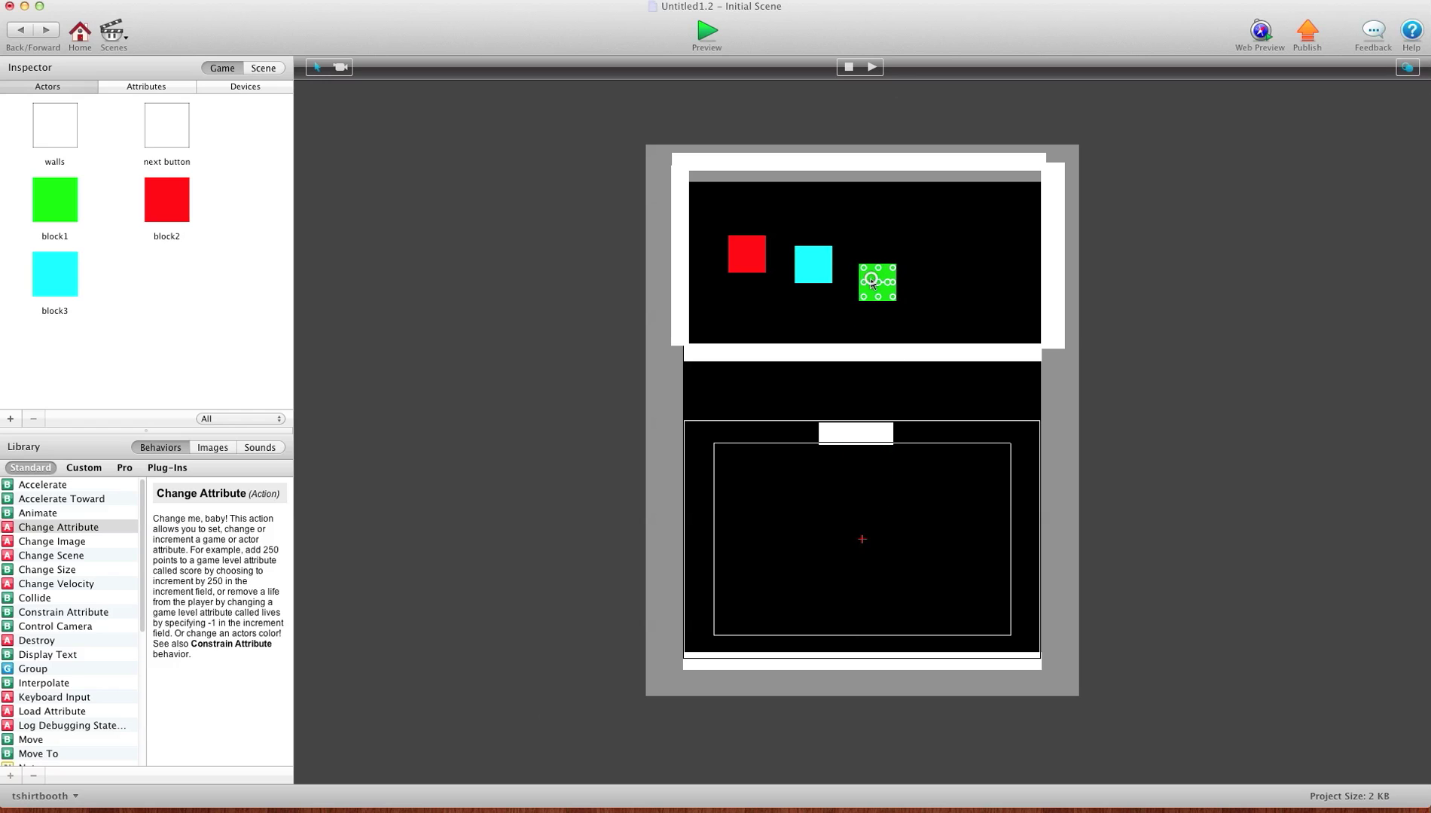
{"action": "left_click", "coordinate": [87, 32]}
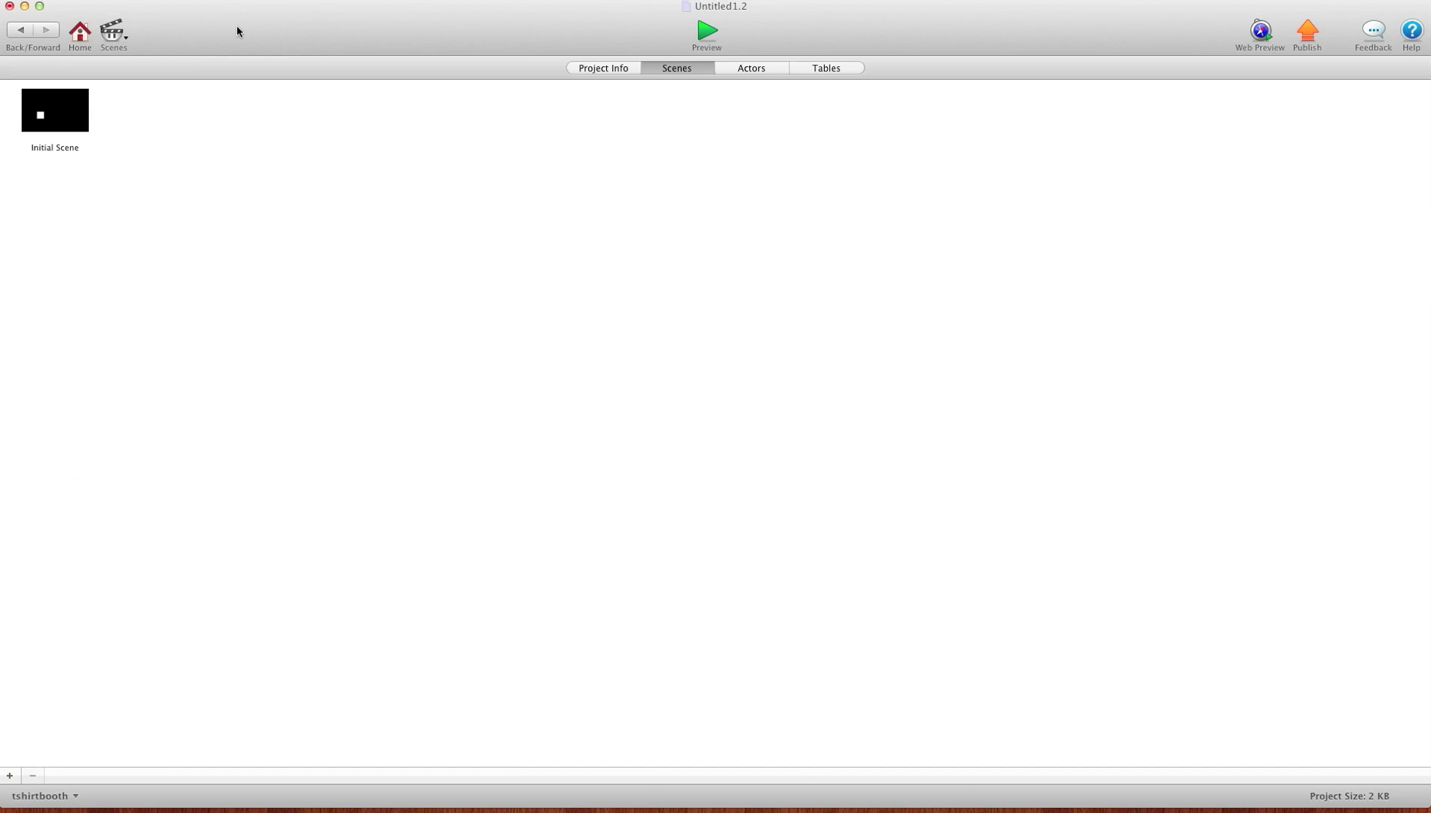
{"action": "left_click", "coordinate": [808, 68]}
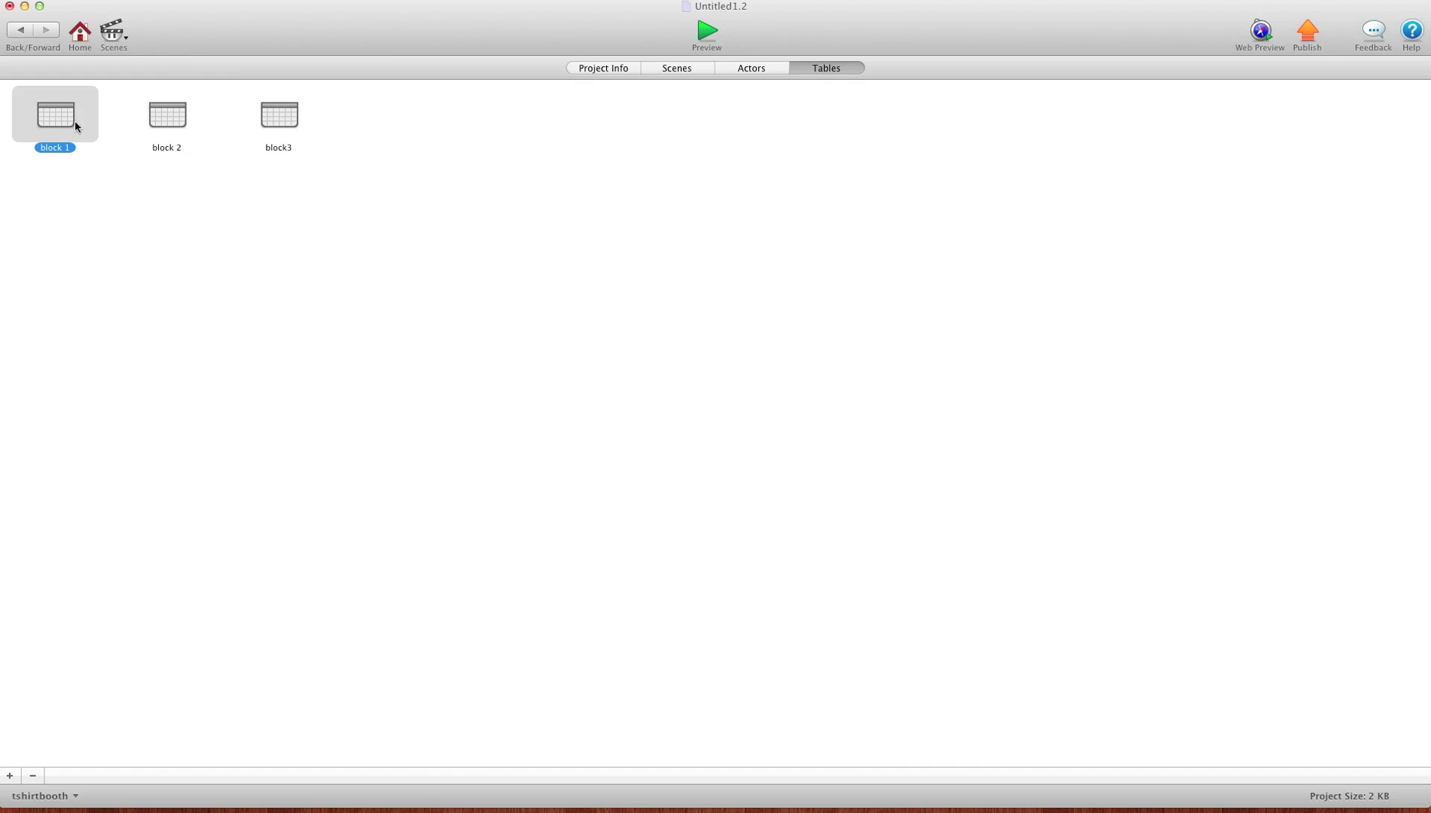
{"action": "double_click", "coordinate": [68, 124]}
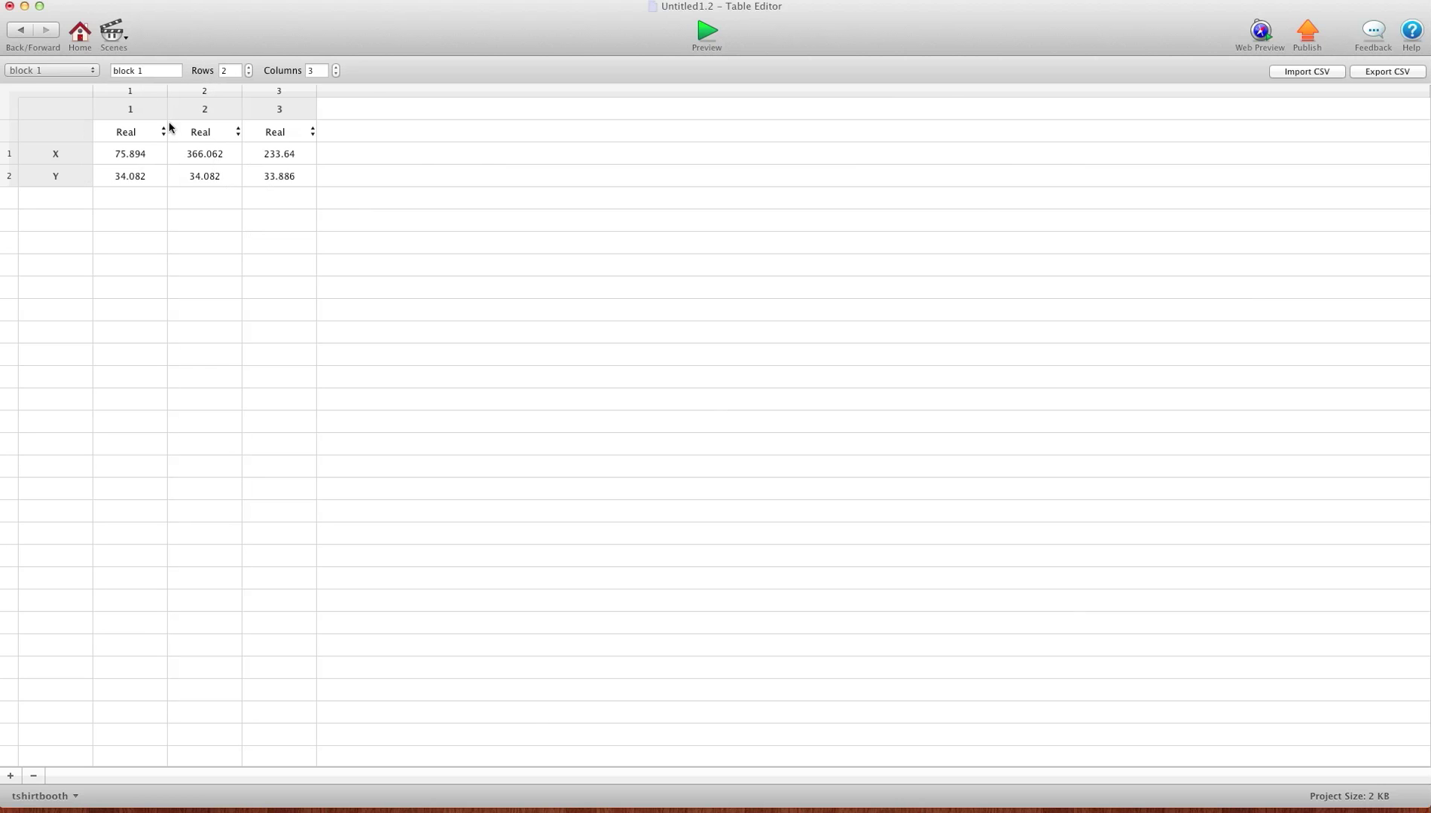
Raise the block 1 table's column count, then reduce it back to 3
{"action": "left_click", "coordinate": [137, 109]}
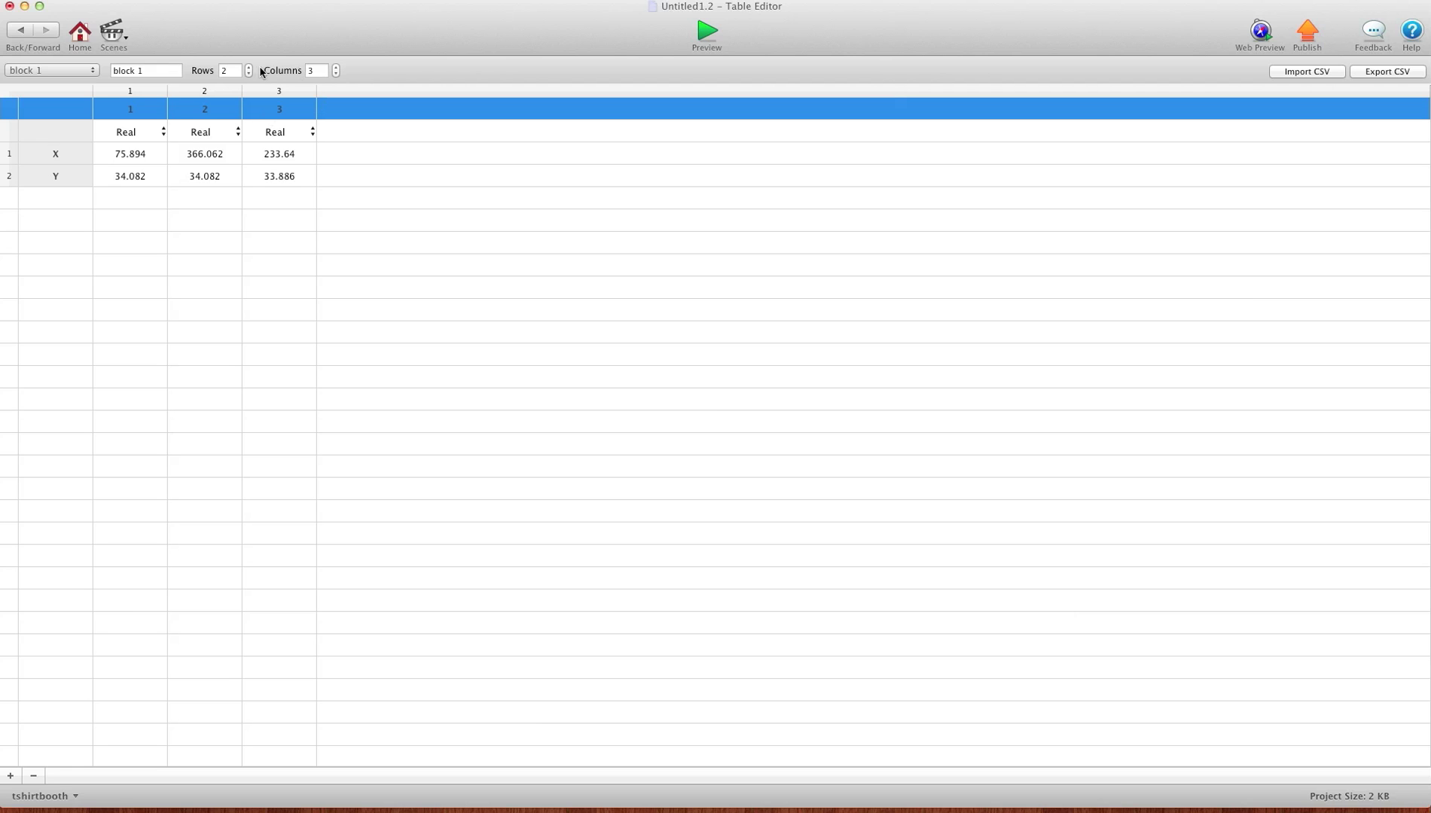
{"action": "left_click", "coordinate": [336, 67]}
{"action": "left_click", "coordinate": [336, 67]}
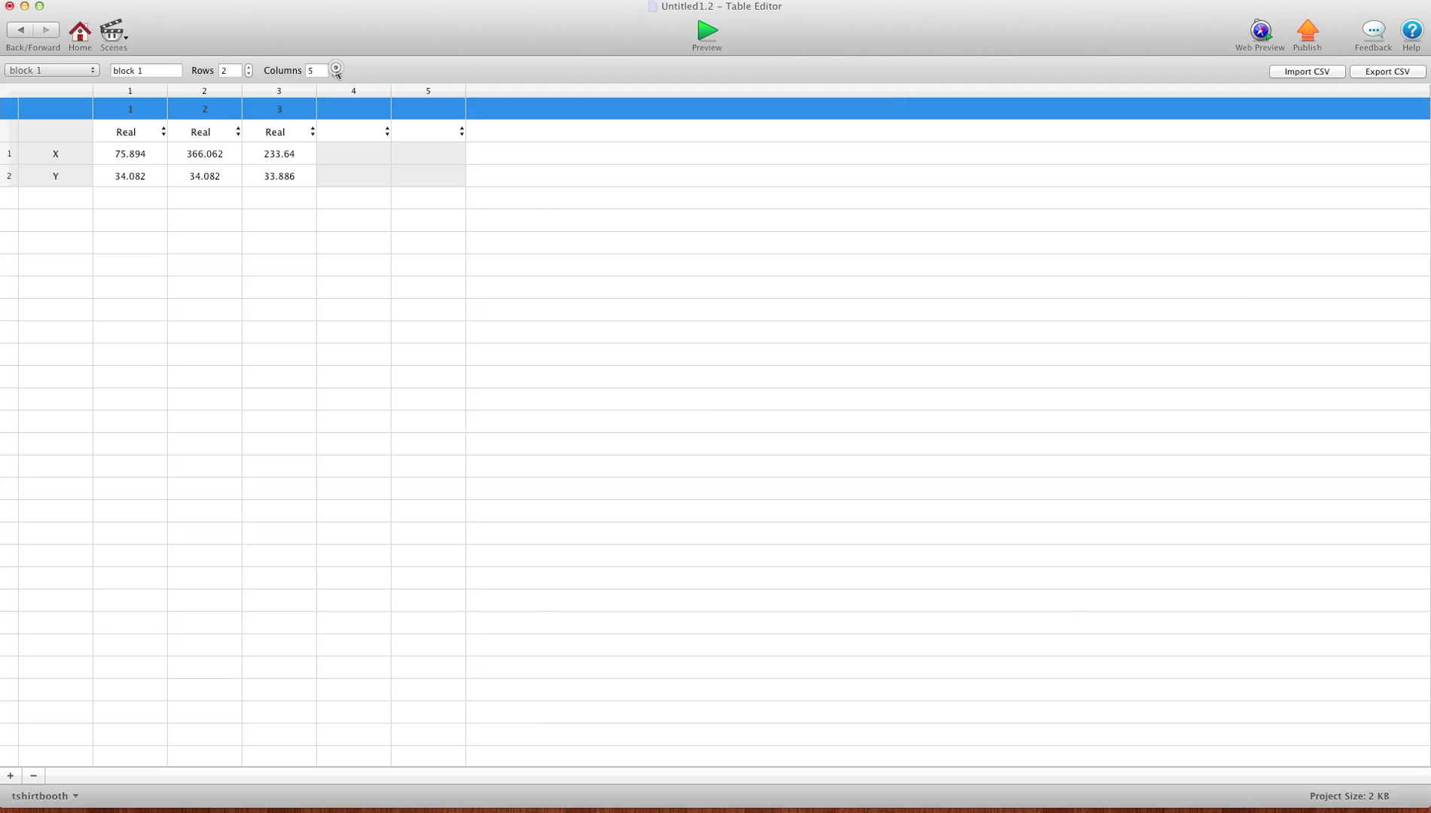
{"action": "left_click", "coordinate": [336, 67]}
{"action": "left_click", "coordinate": [336, 67]}
{"action": "left_click", "coordinate": [337, 75]}
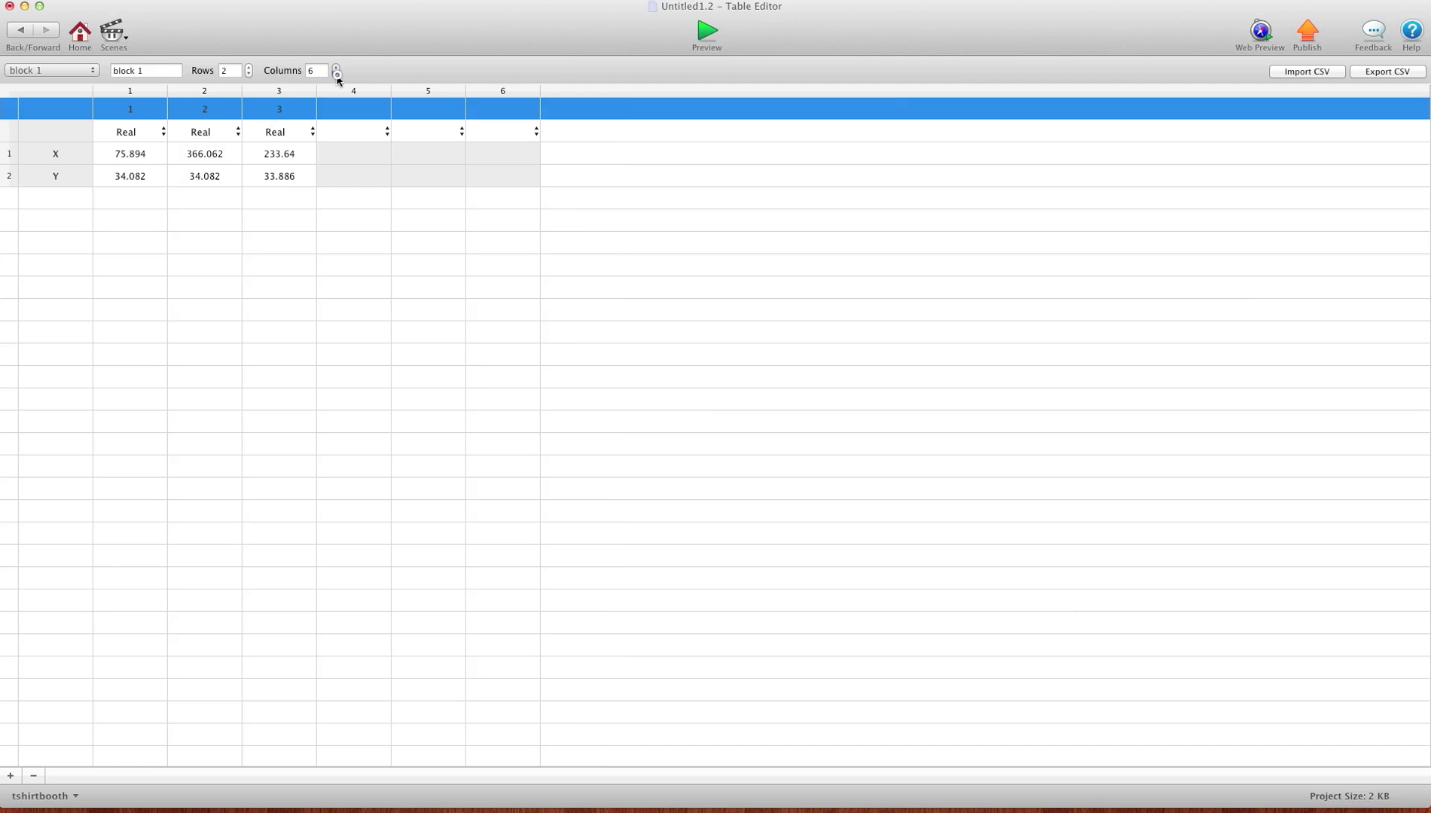
{"action": "left_click", "coordinate": [336, 74]}
{"action": "left_click", "coordinate": [336, 75]}
{"action": "left_click", "coordinate": [337, 75]}
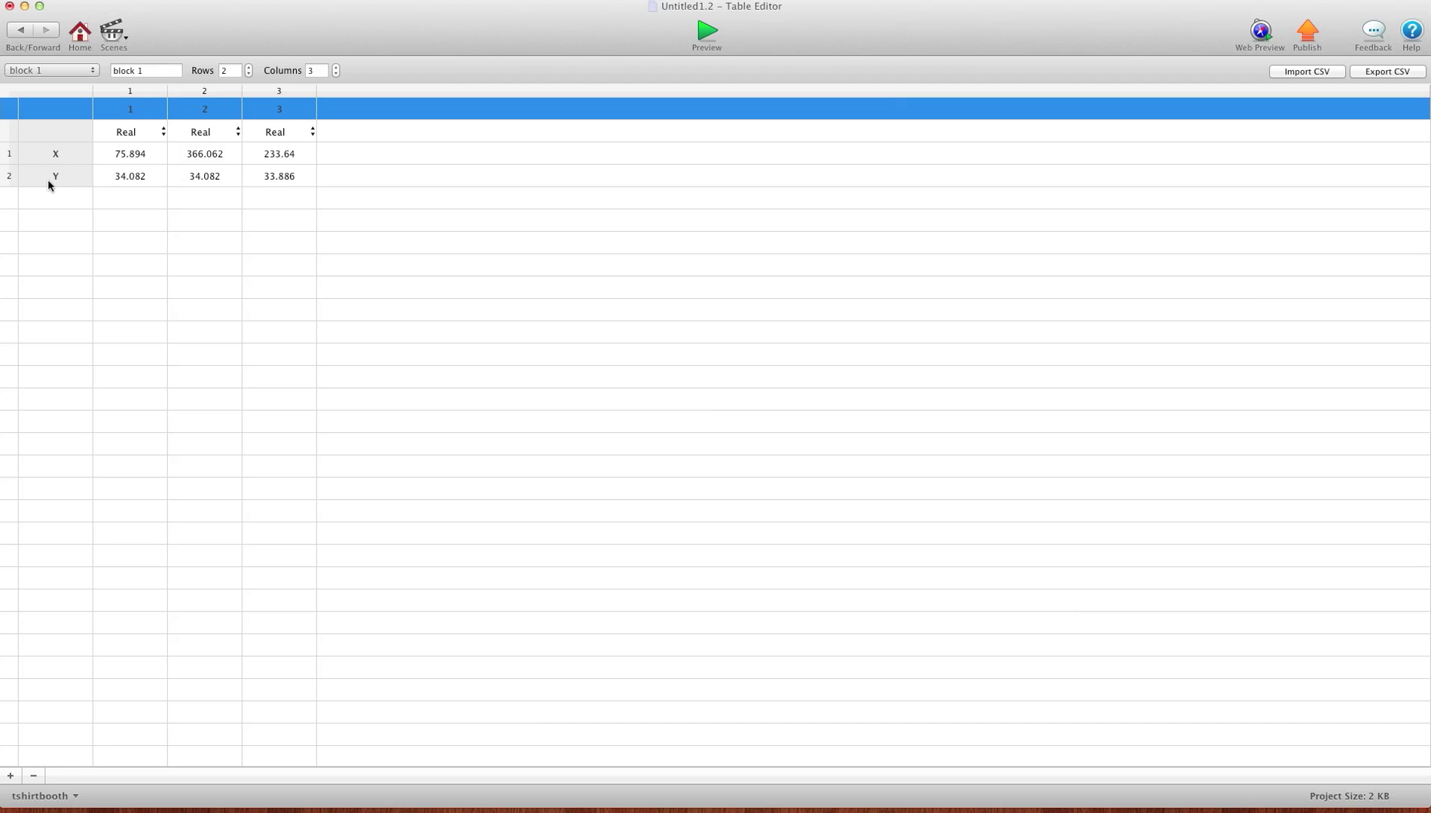
Inspect the table's X and Y position rows, then return to the tables list
{"action": "left_click", "coordinate": [107, 235]}
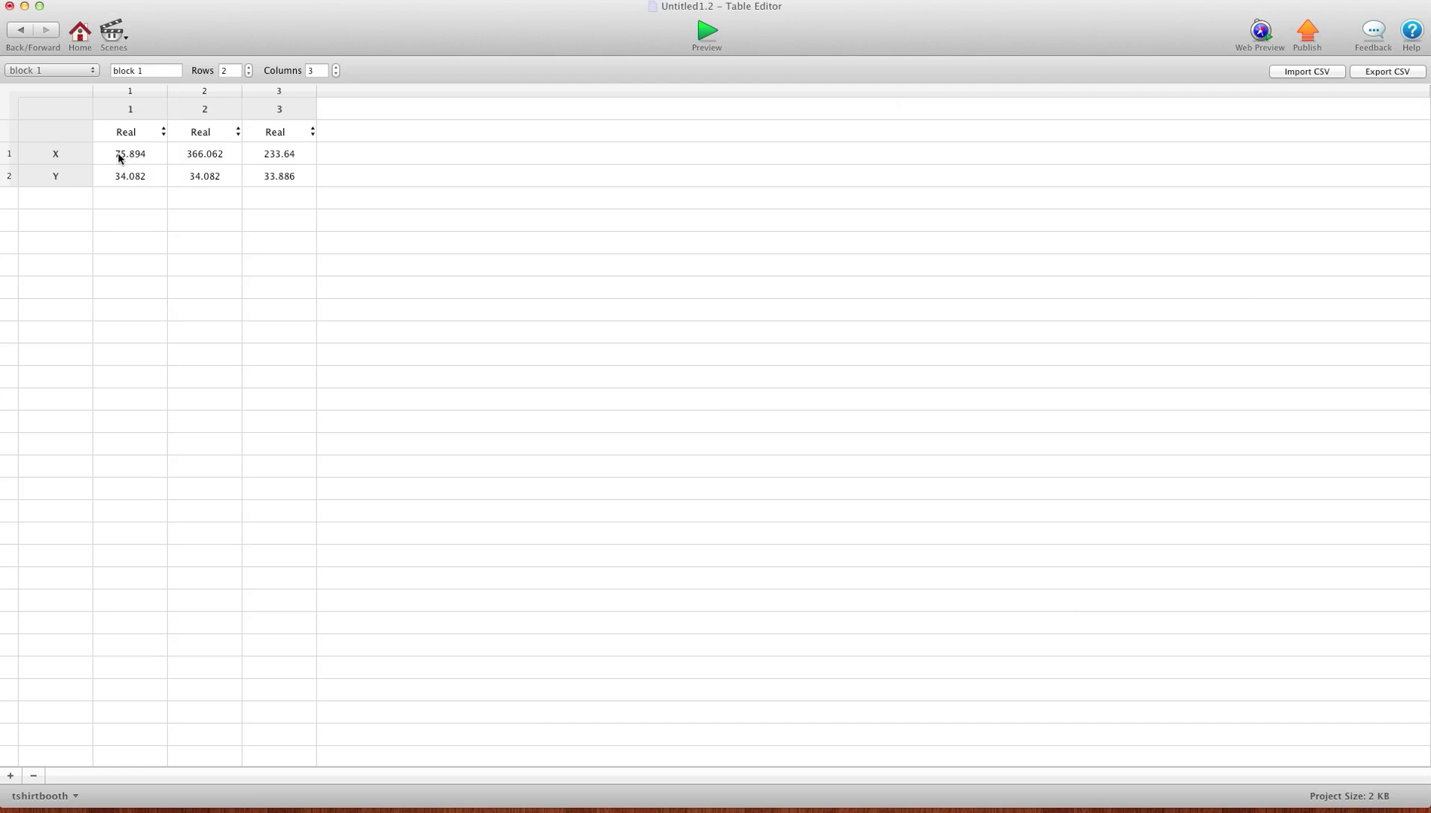
{"action": "left_click", "coordinate": [128, 156]}
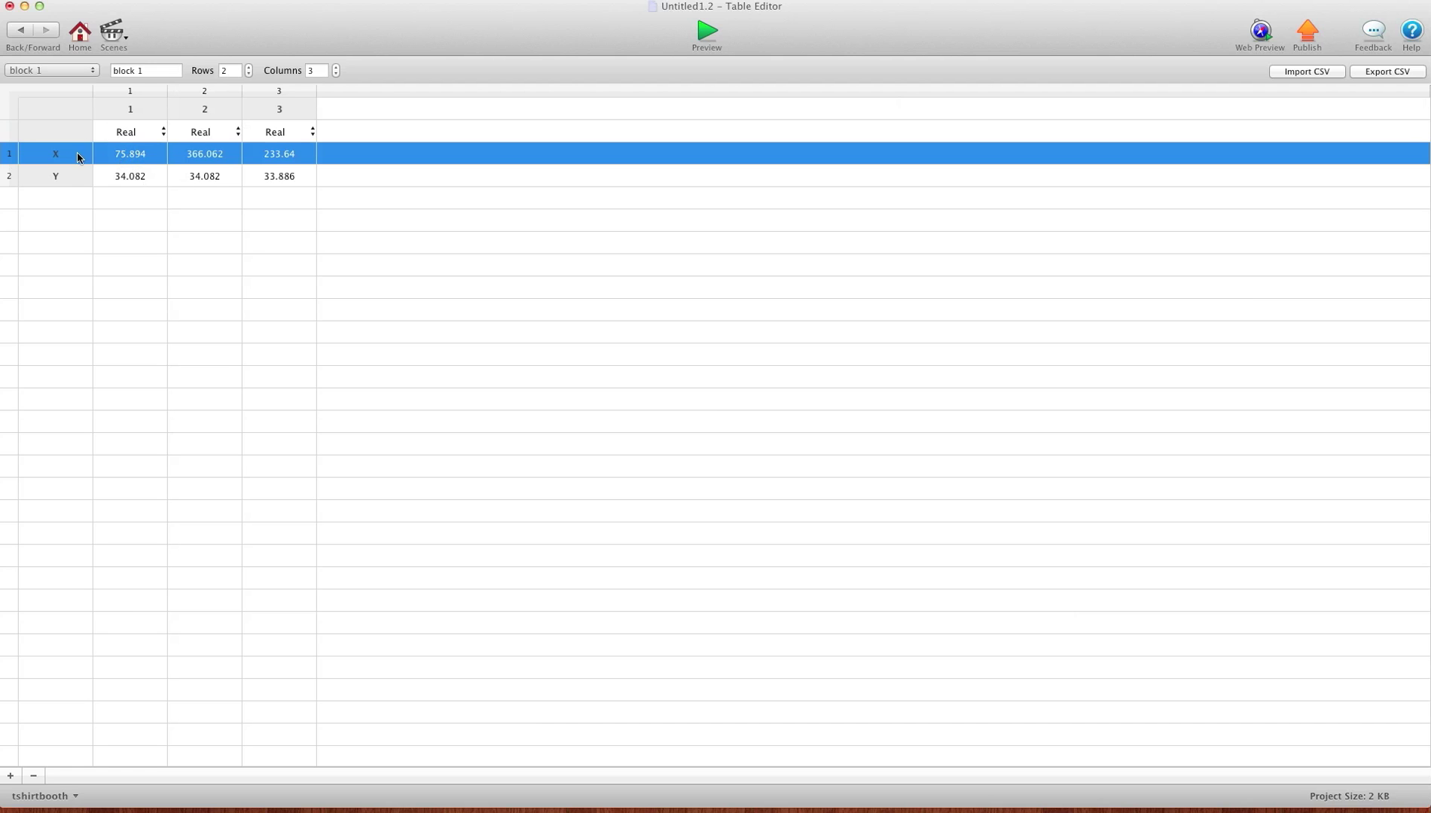
{"action": "left_click", "coordinate": [144, 69]}
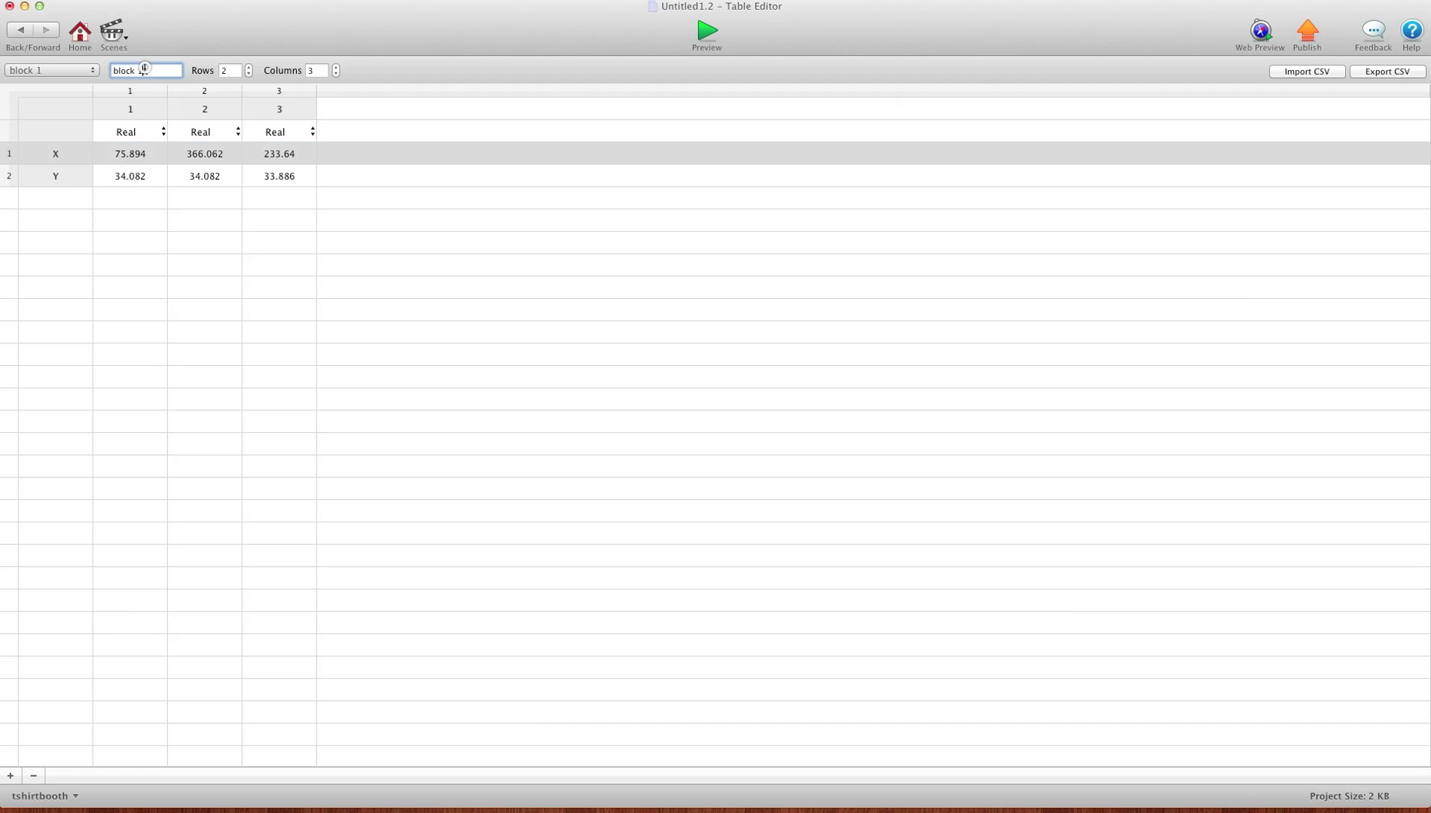
{"action": "left_click", "coordinate": [131, 154]}
{"action": "left_click", "coordinate": [131, 176]}
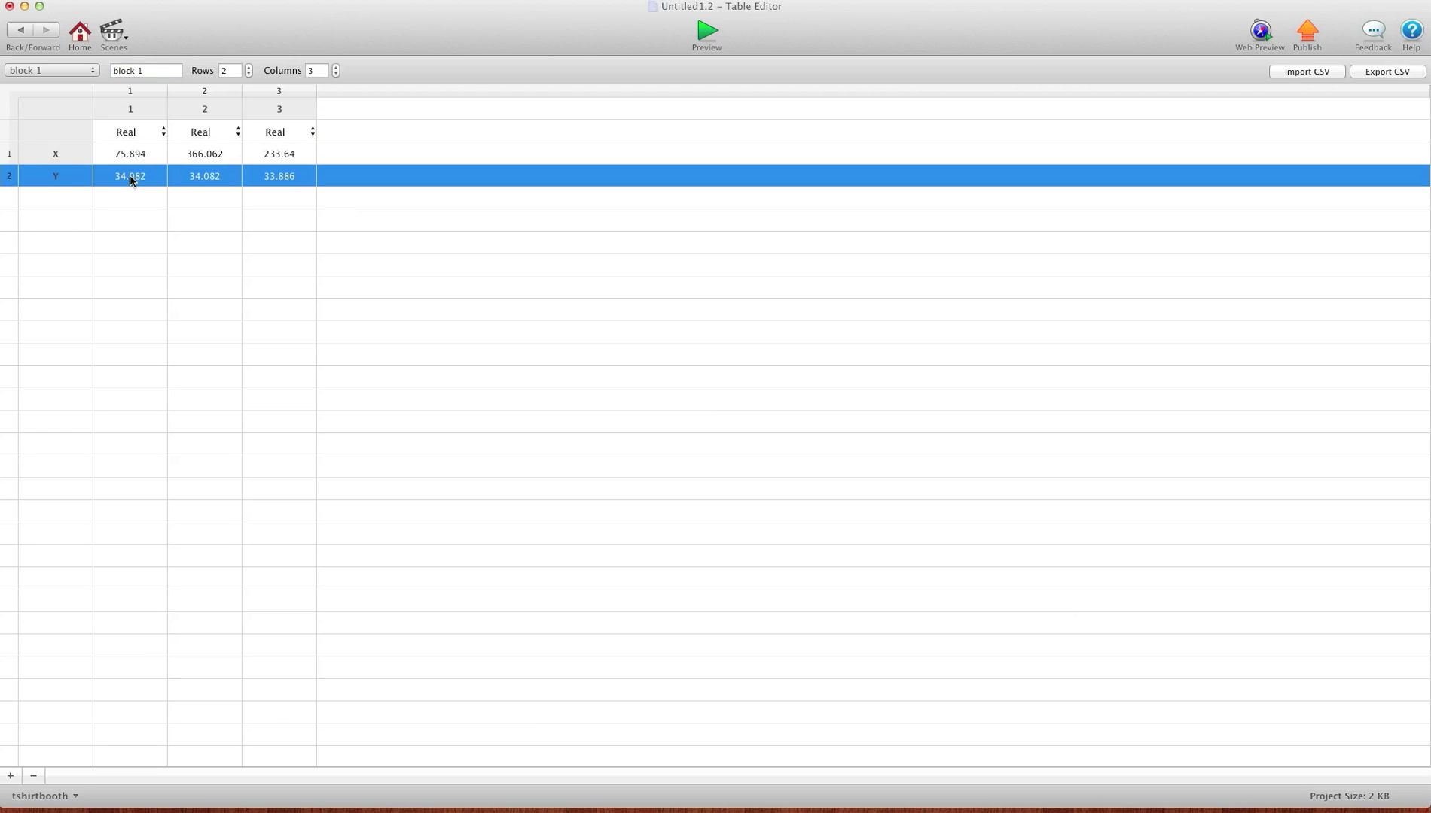
{"action": "left_click", "coordinate": [202, 153]}
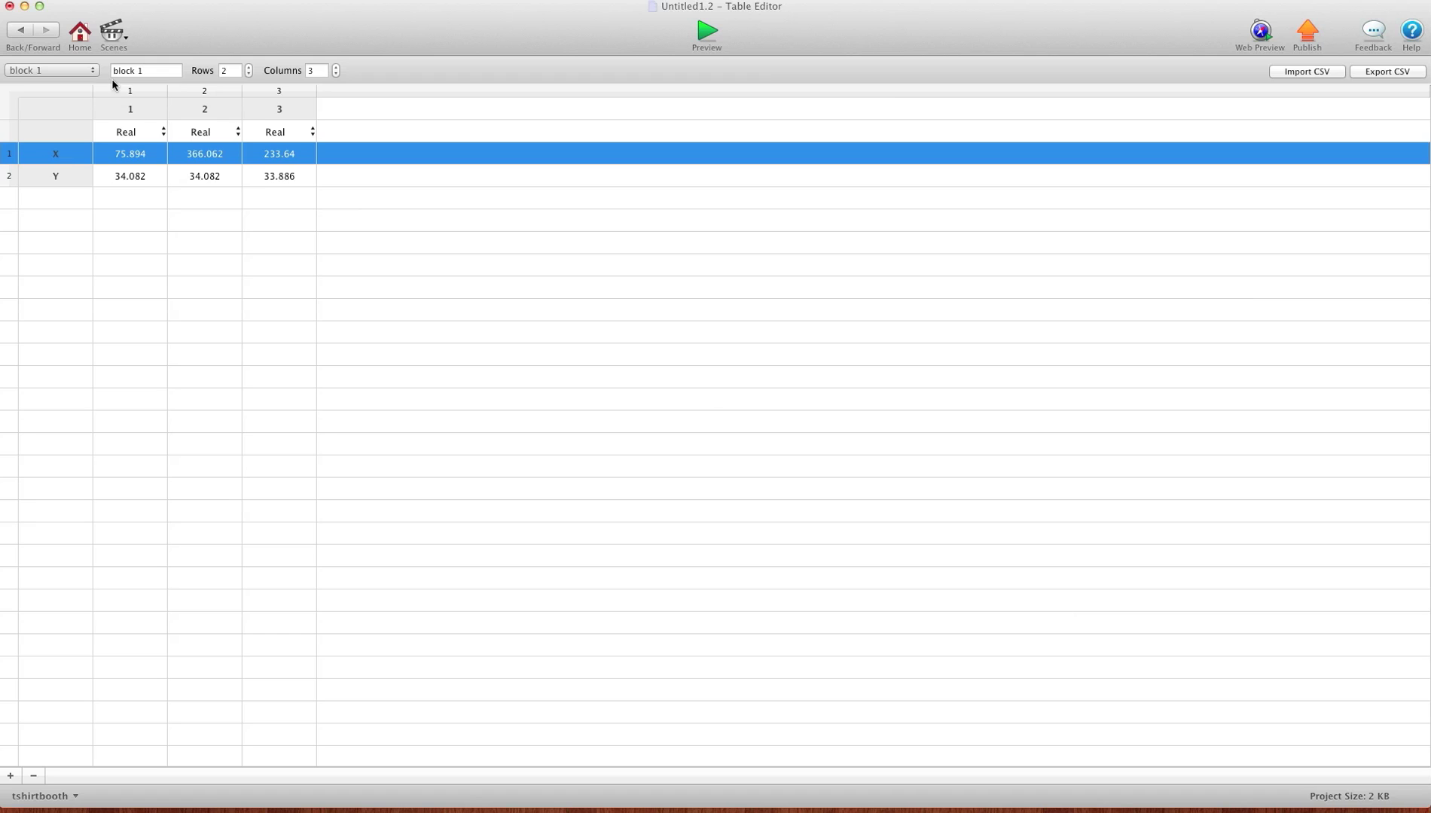
{"action": "left_click", "coordinate": [16, 31]}
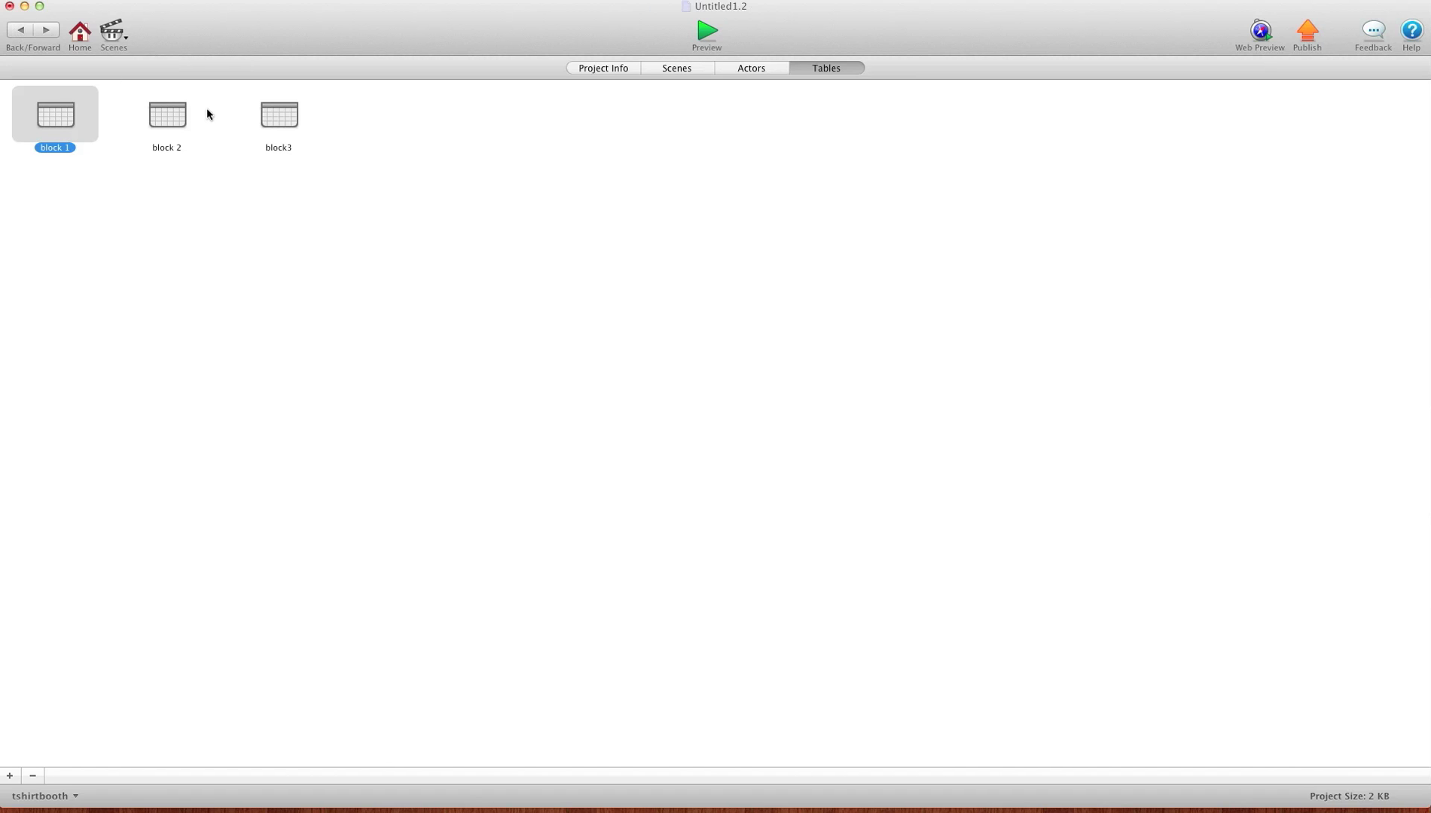
{"action": "left_click", "coordinate": [297, 122]}
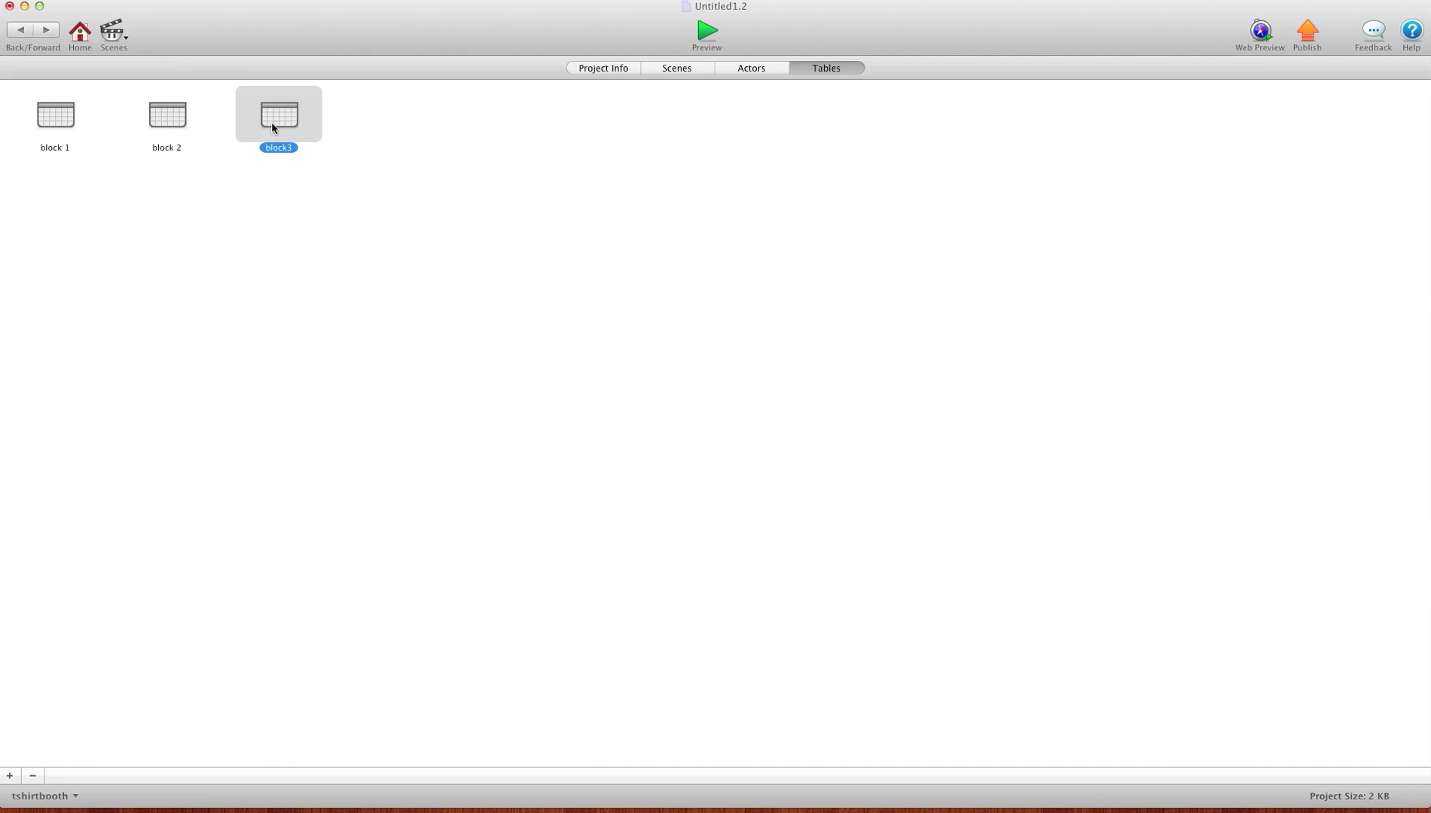
{"action": "double_click", "coordinate": [271, 122]}
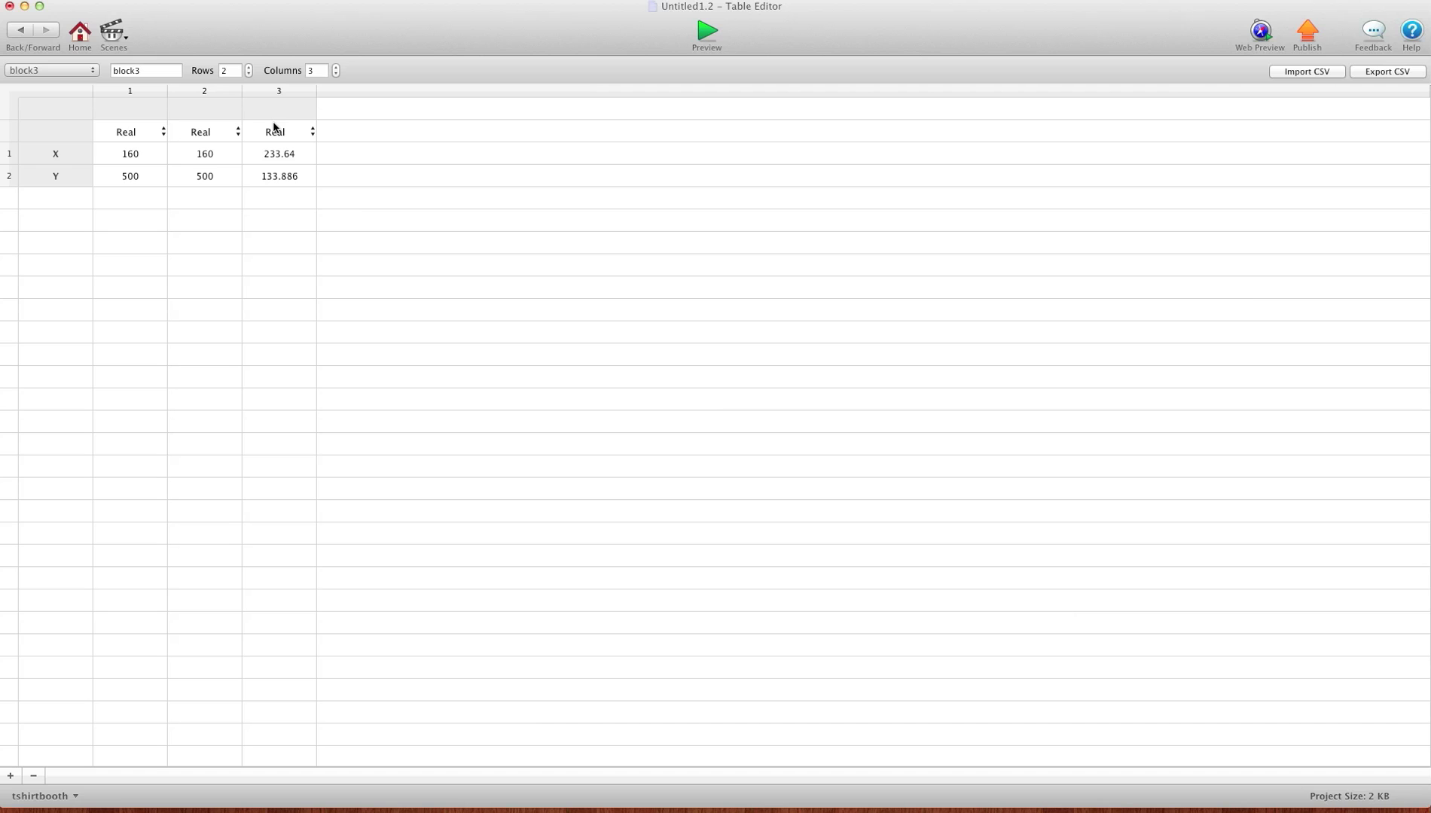
{"action": "left_click", "coordinate": [128, 154]}
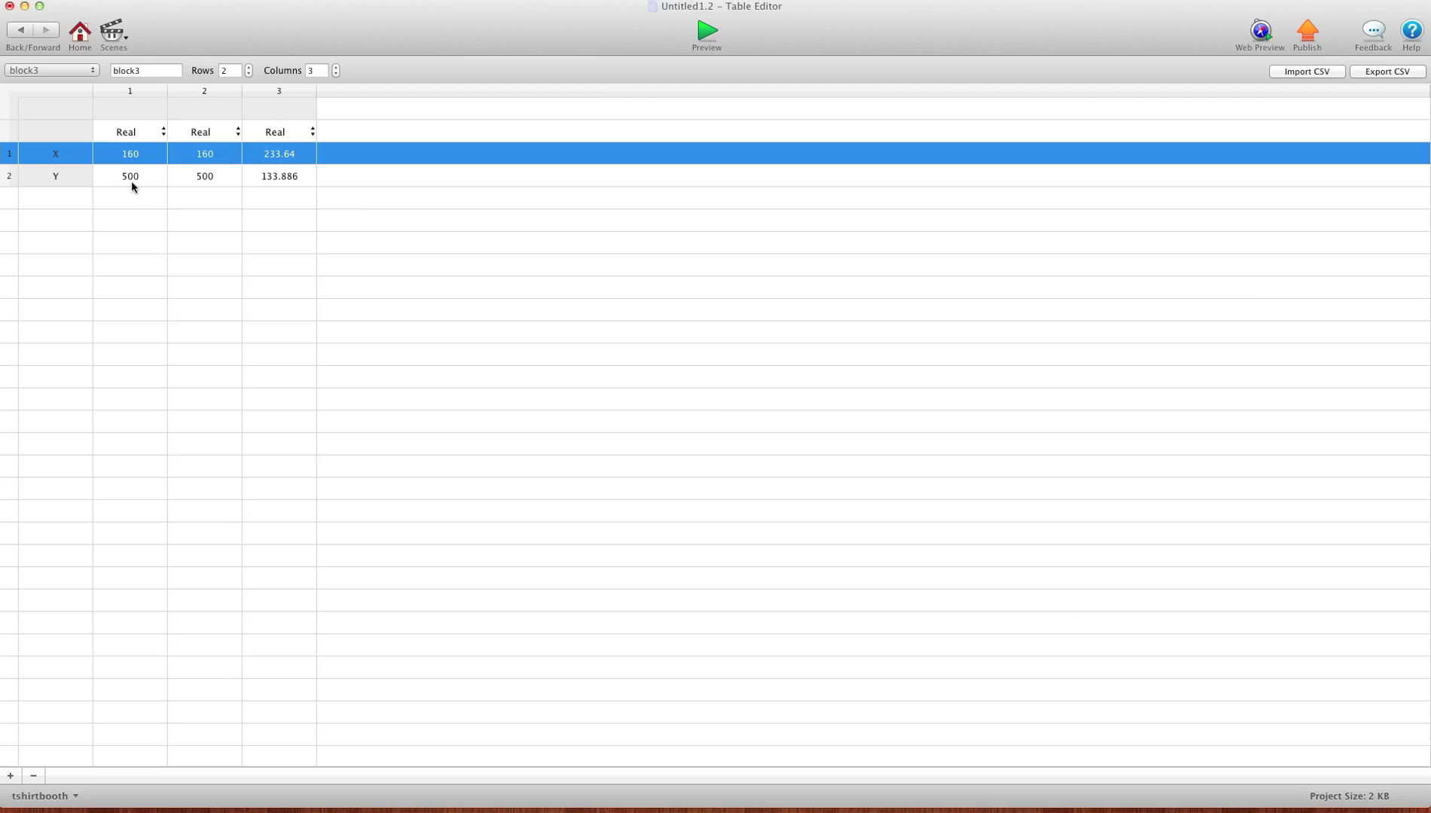
{"action": "left_click", "coordinate": [89, 41]}
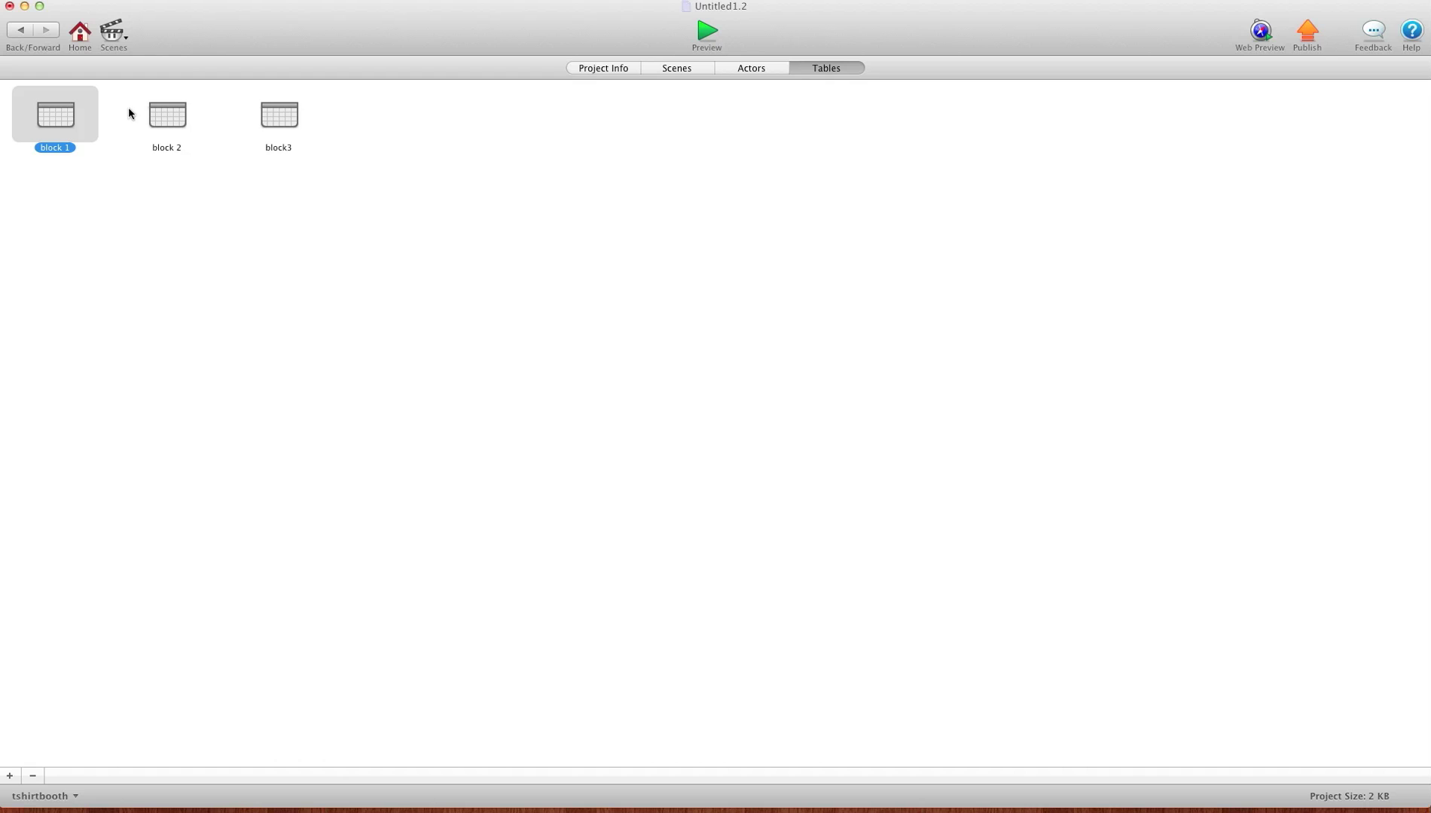
{"action": "left_click", "coordinate": [676, 68]}
{"action": "double_click", "coordinate": [56, 113]}
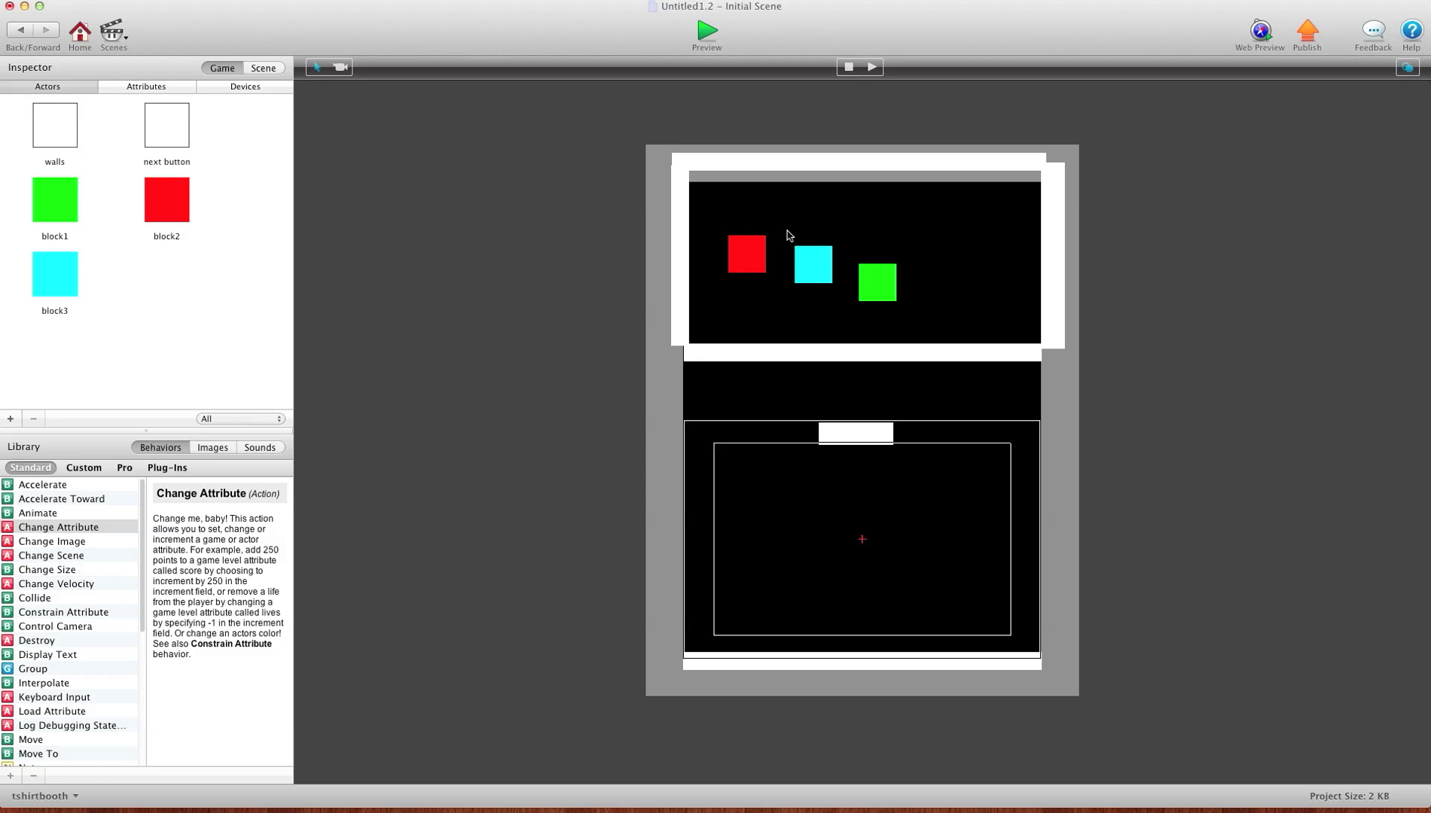
{"action": "left_click", "coordinate": [809, 268]}
{"action": "left_click_drag", "start_coordinate": [804, 262], "coordinate": [848, 271]}
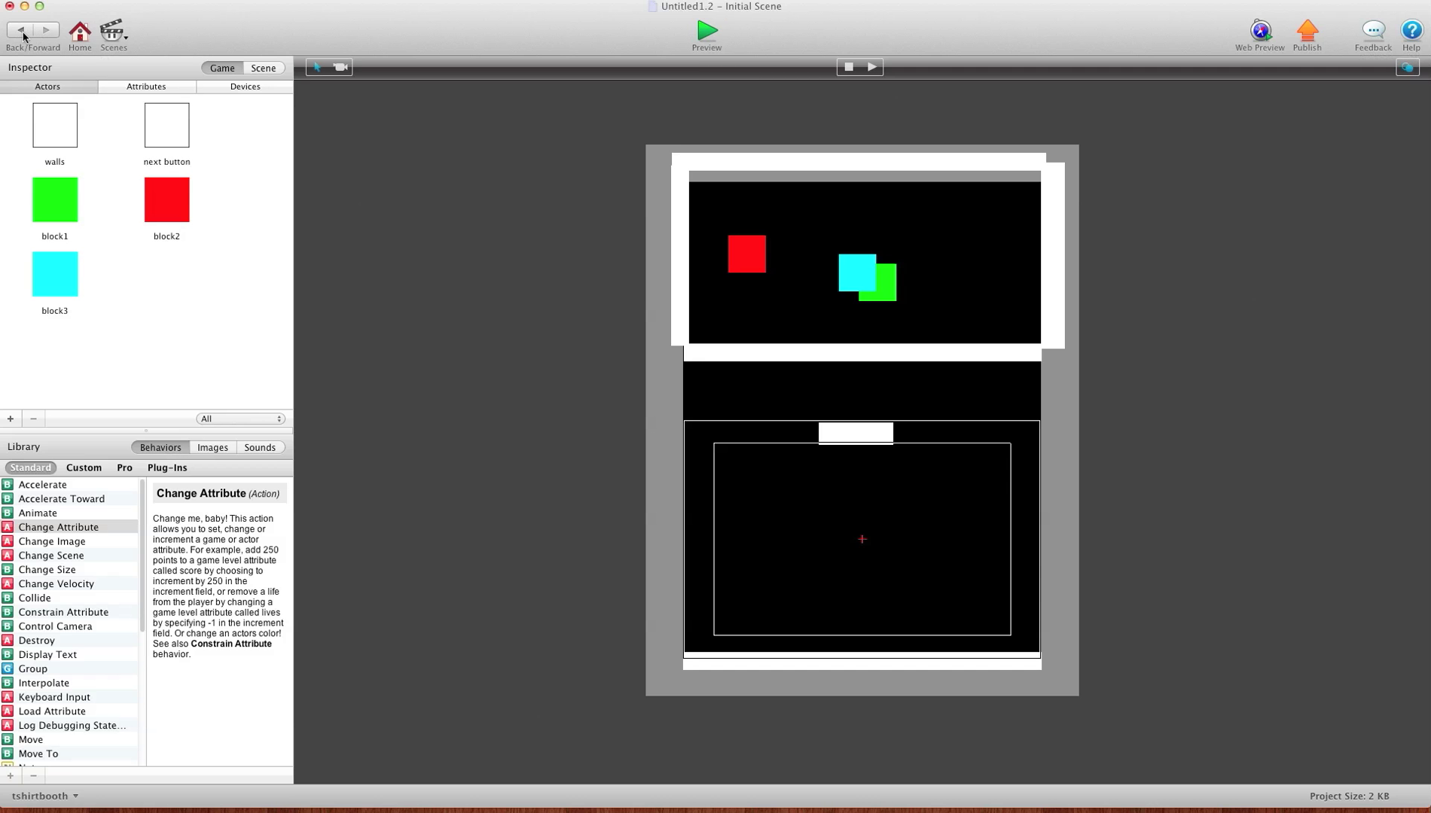
{"action": "left_click", "coordinate": [81, 33]}
{"action": "left_click", "coordinate": [821, 68]}
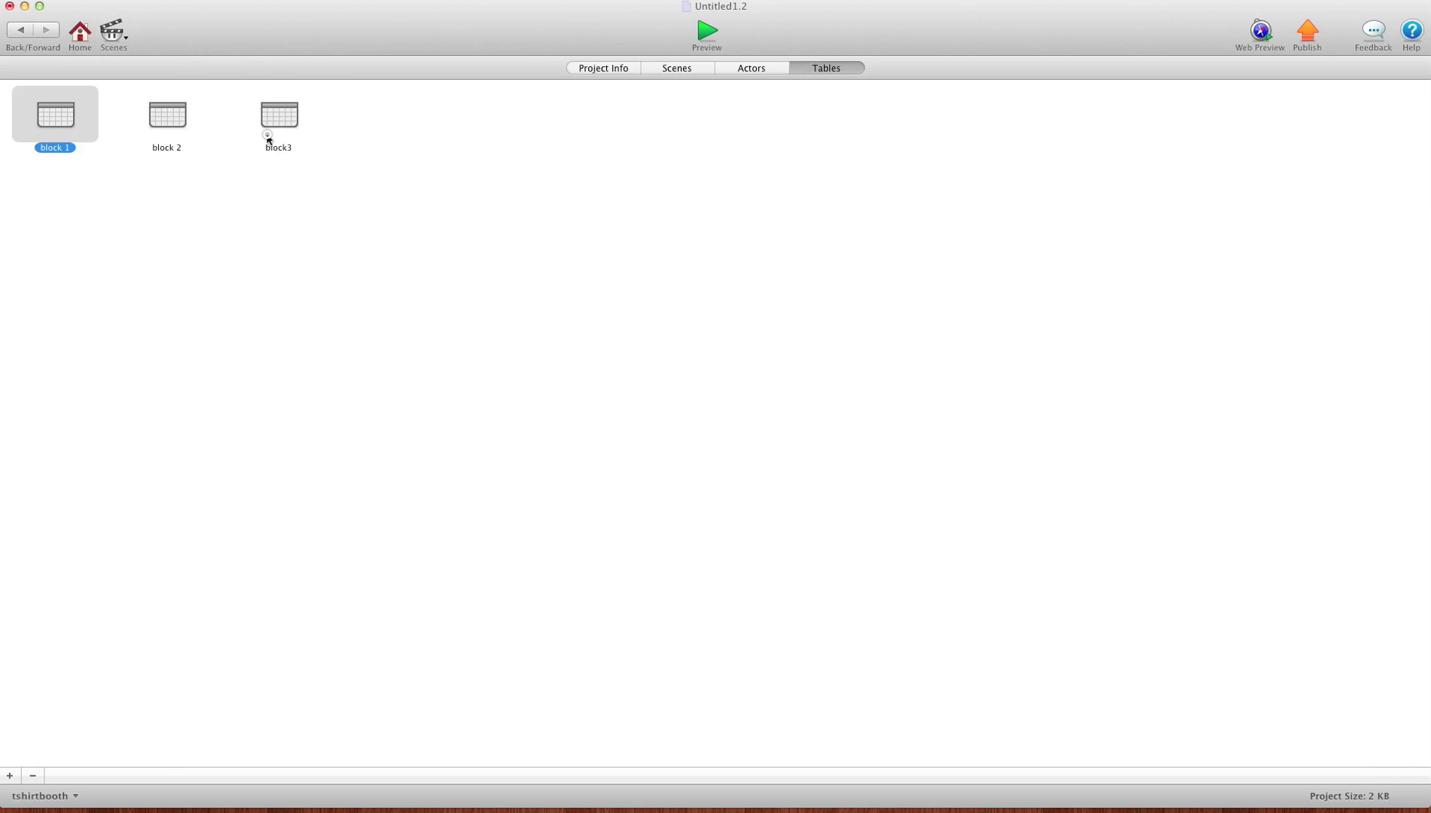
{"action": "left_click", "coordinate": [269, 137]}
{"action": "double_click", "coordinate": [268, 137]}
{"action": "left_click", "coordinate": [128, 155]}
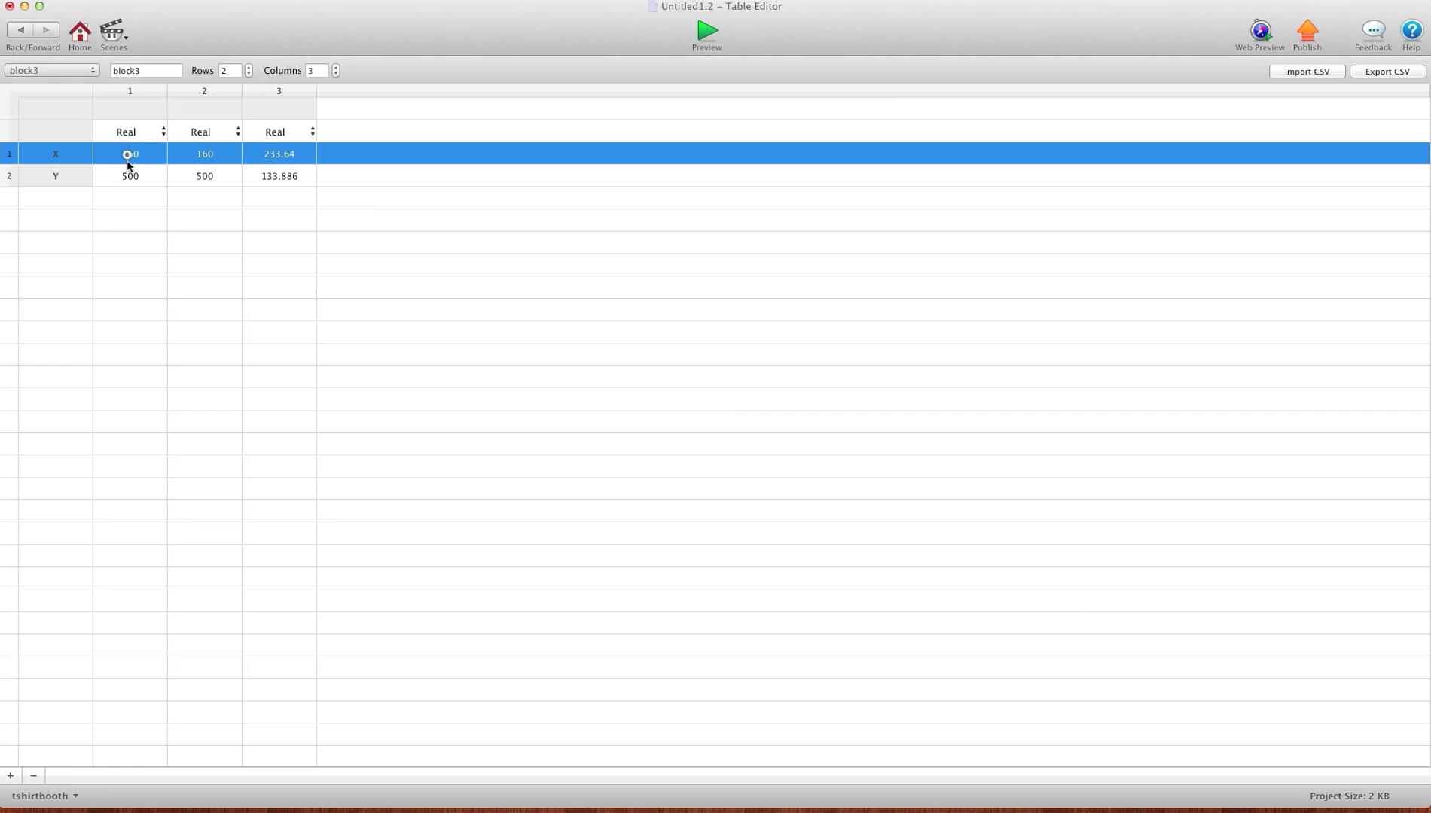
{"action": "left_click", "coordinate": [130, 176]}
{"action": "left_click", "coordinate": [200, 152]}
{"action": "left_click", "coordinate": [205, 175]}
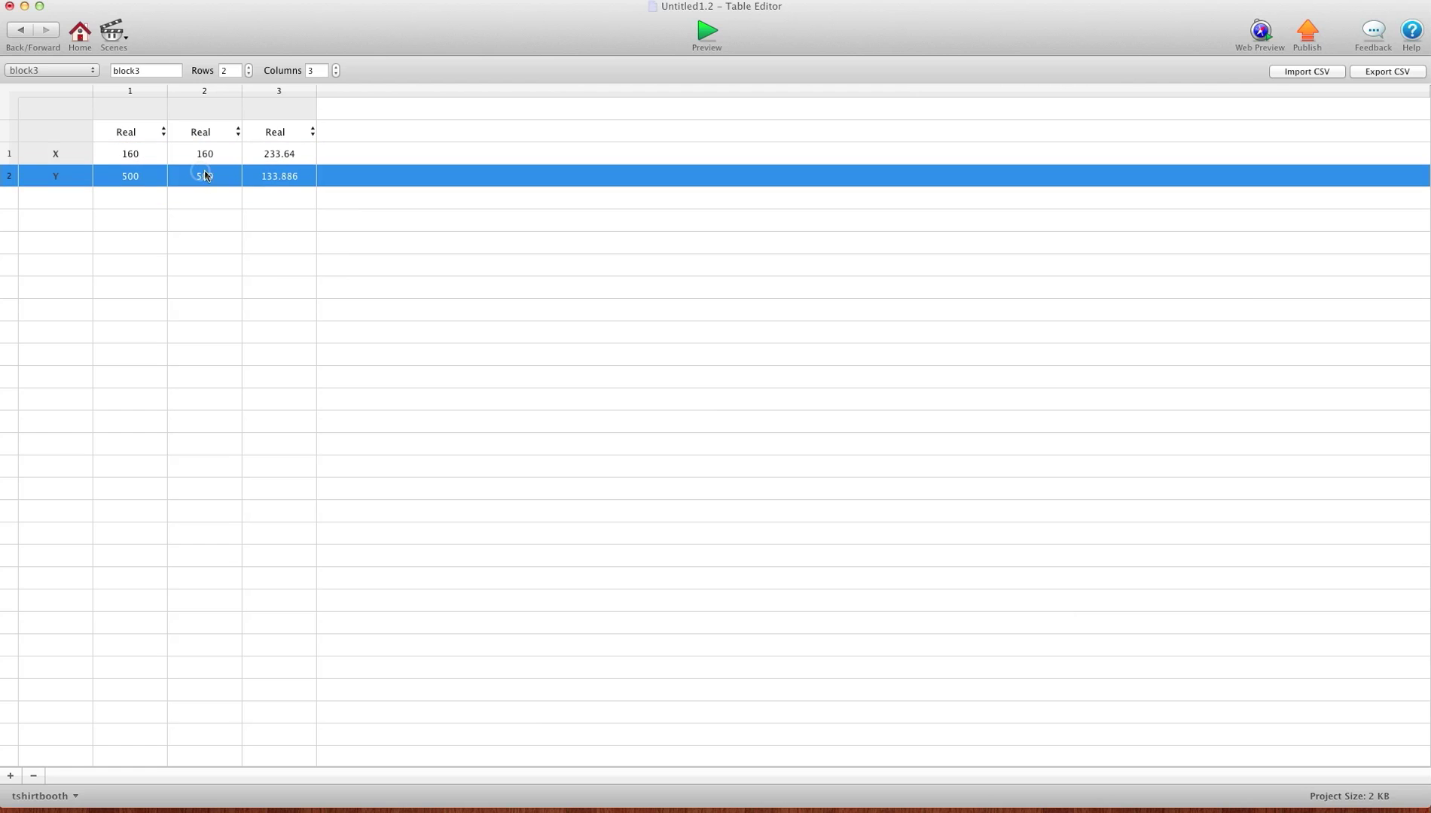
{"action": "left_click", "coordinate": [273, 153]}
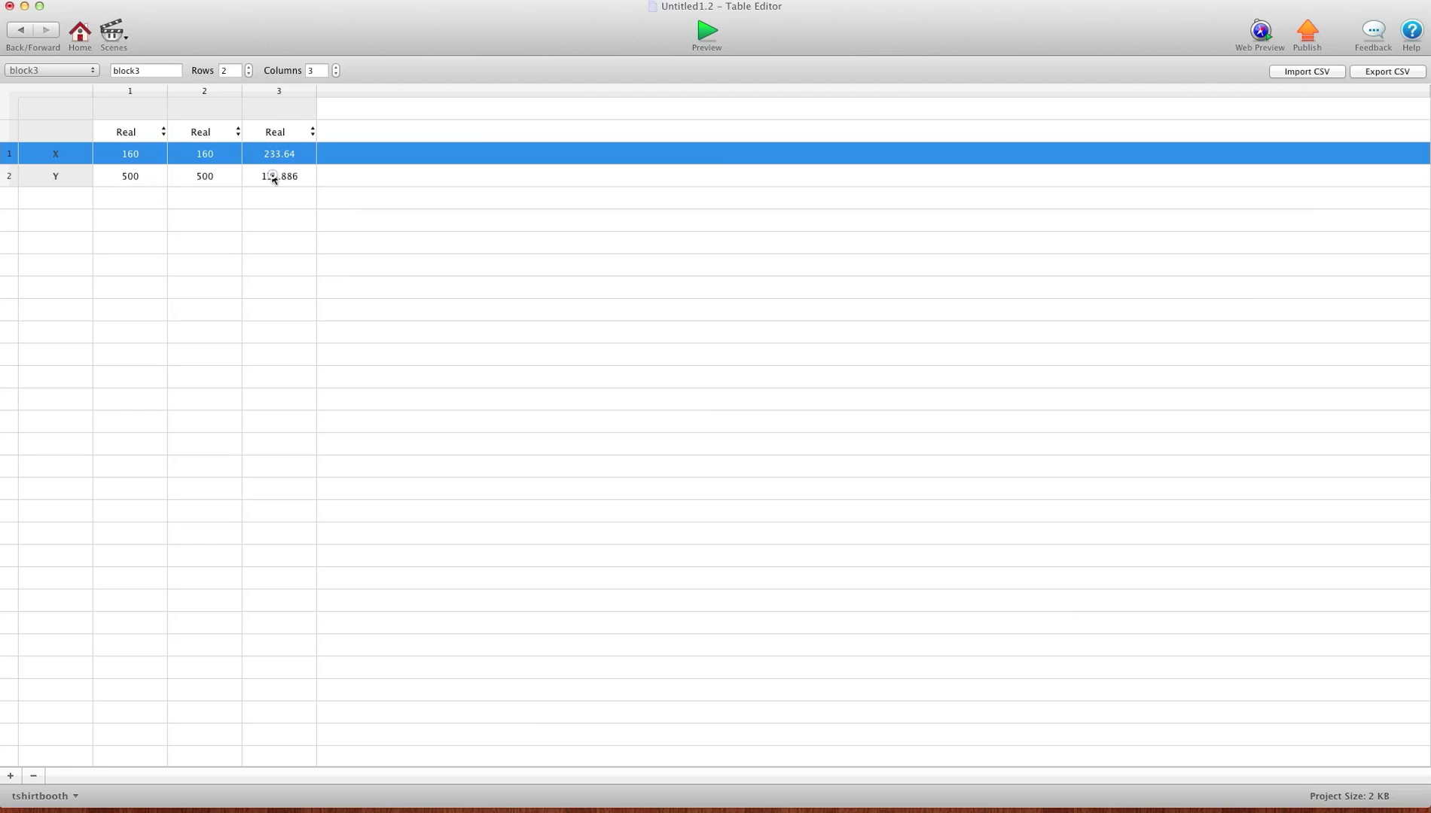
{"action": "left_click", "coordinate": [272, 176]}
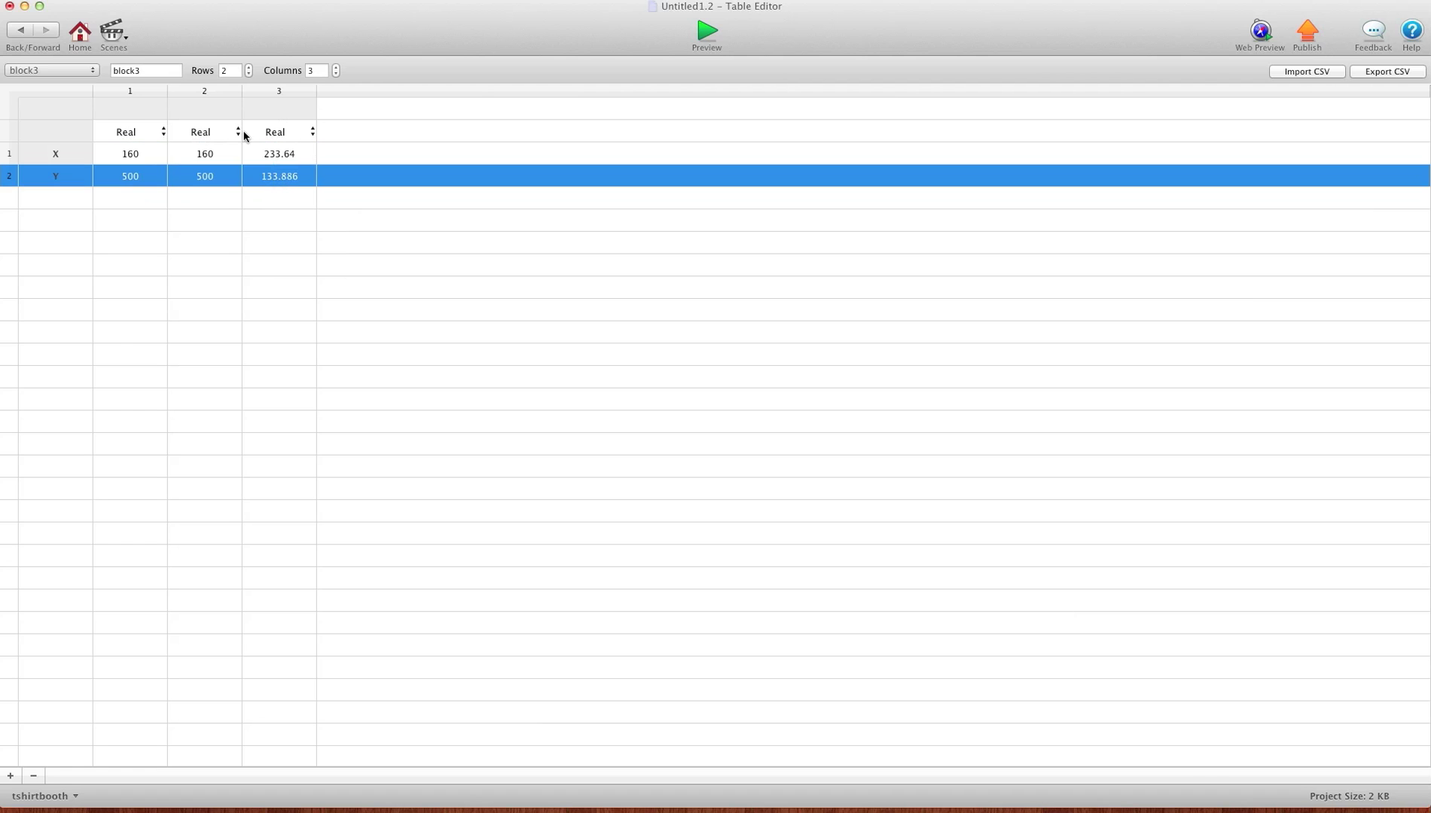
{"action": "left_click", "coordinate": [68, 33]}
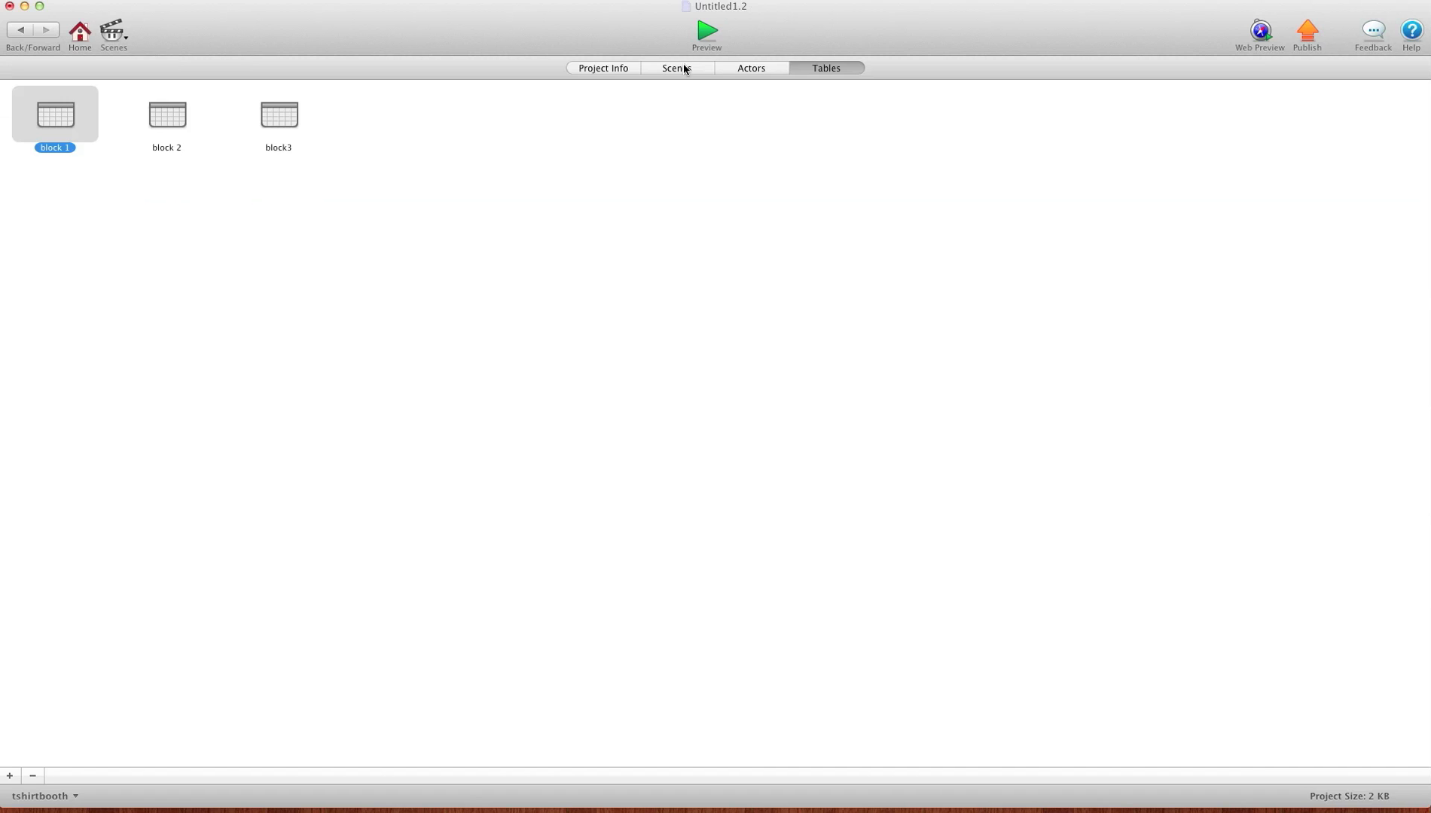
{"action": "left_click", "coordinate": [676, 67]}
{"action": "left_click", "coordinate": [81, 123]}
{"action": "double_click", "coordinate": [81, 123]}
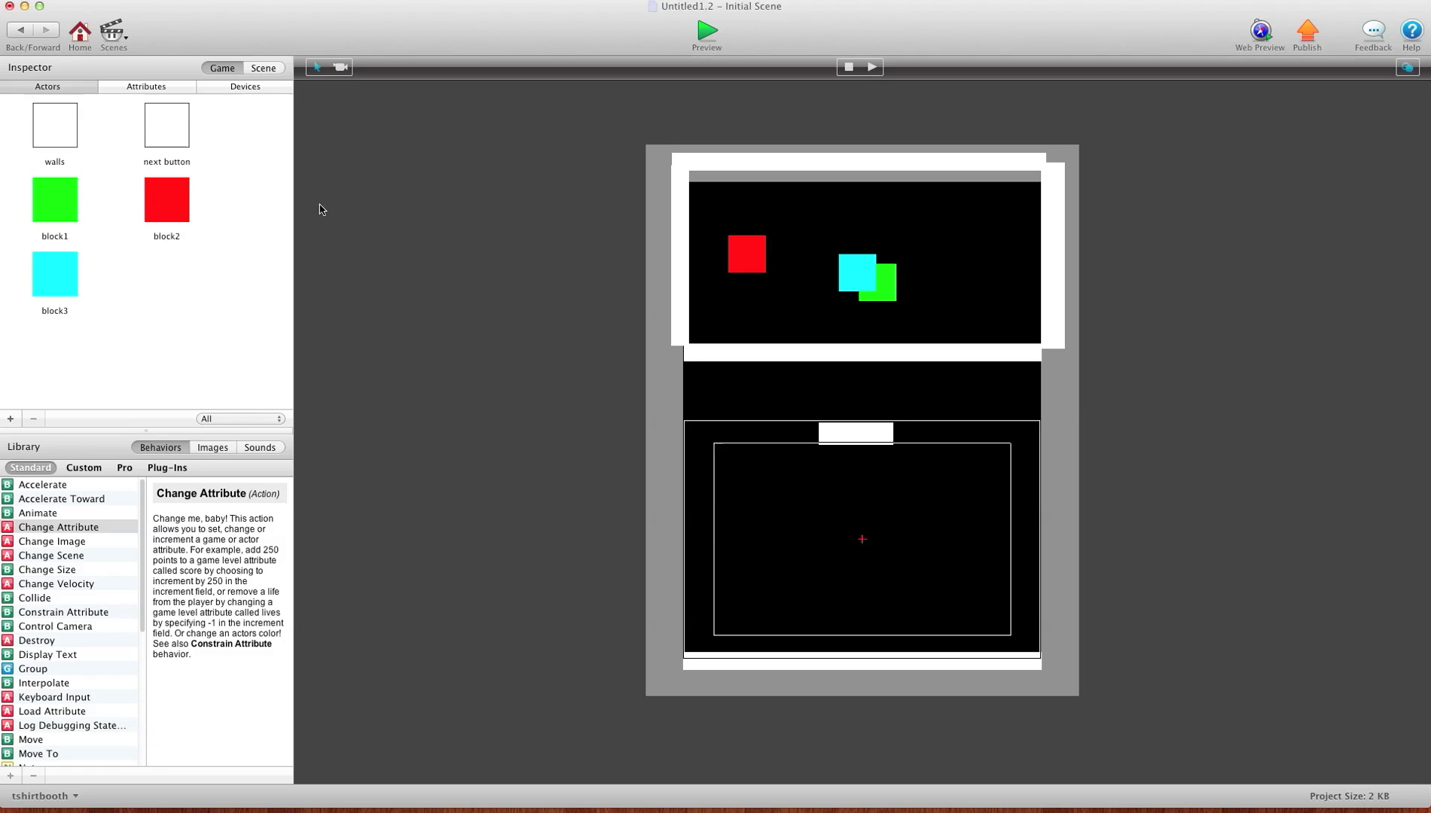
{"action": "double_click", "coordinate": [49, 201]}
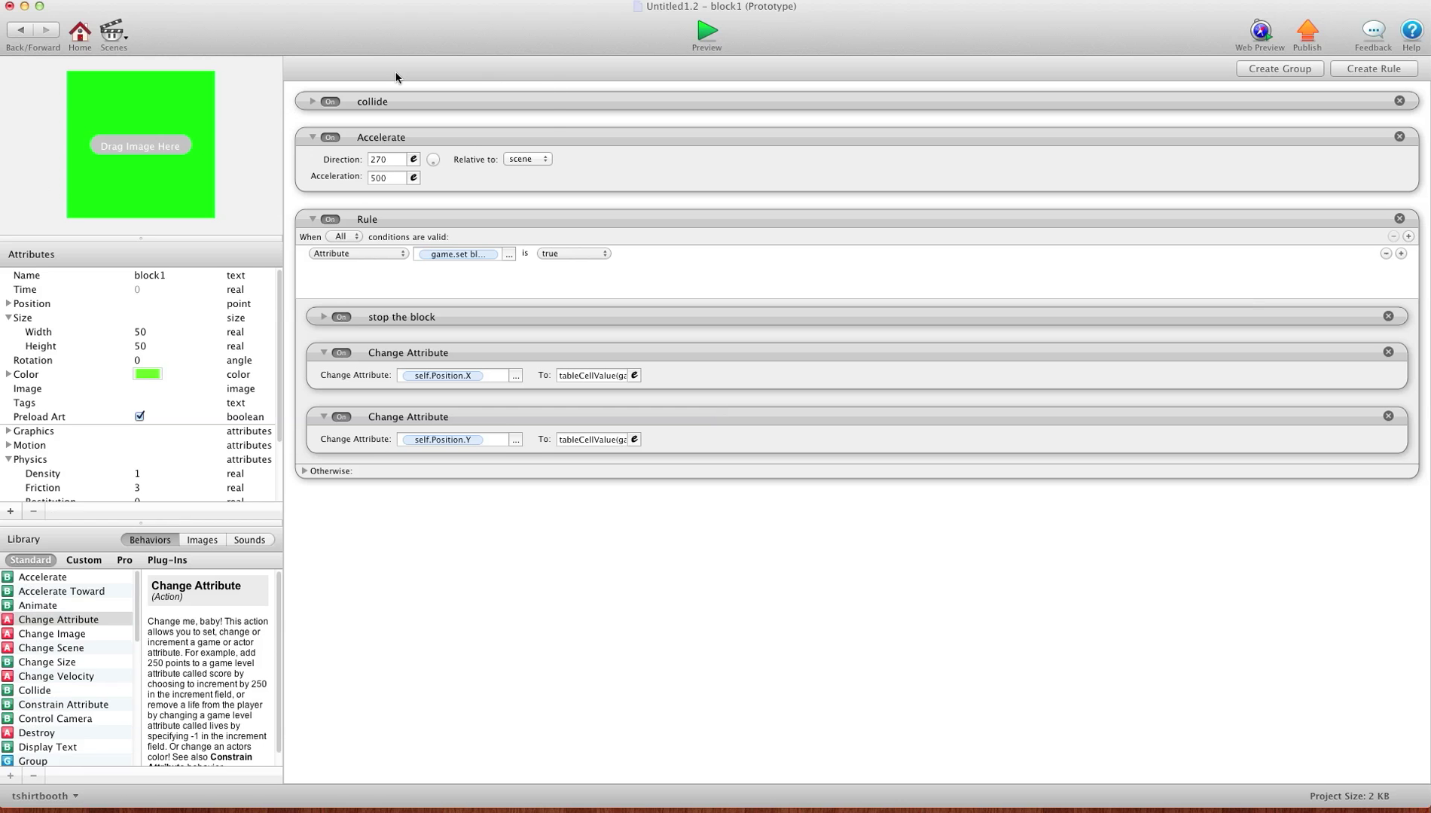
{"action": "left_click", "coordinate": [311, 102]}
{"action": "left_click", "coordinate": [311, 102]}
{"action": "left_click", "coordinate": [409, 104]}
{"action": "left_click", "coordinate": [410, 134]}
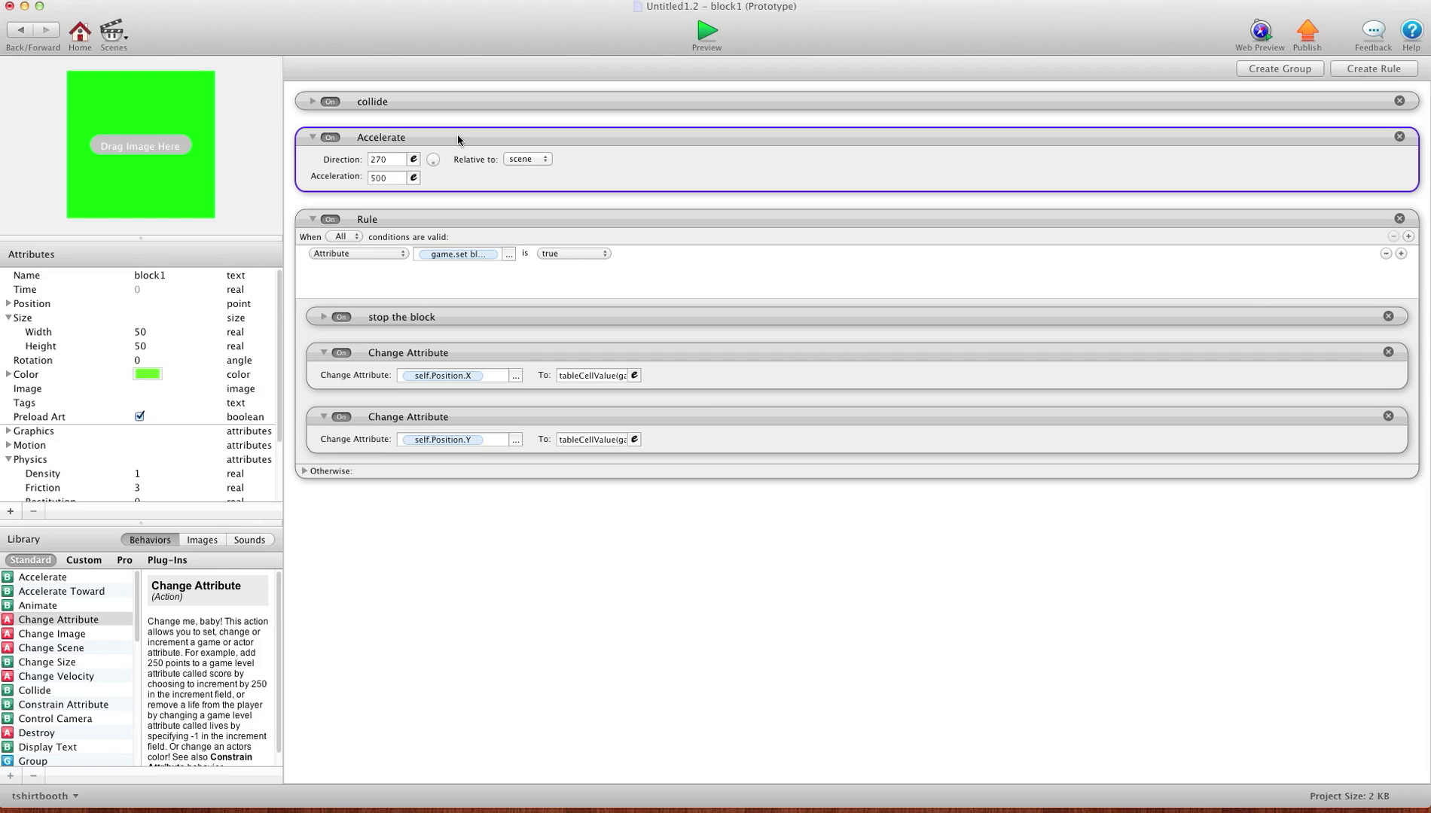
{"action": "left_click", "coordinate": [496, 272]}
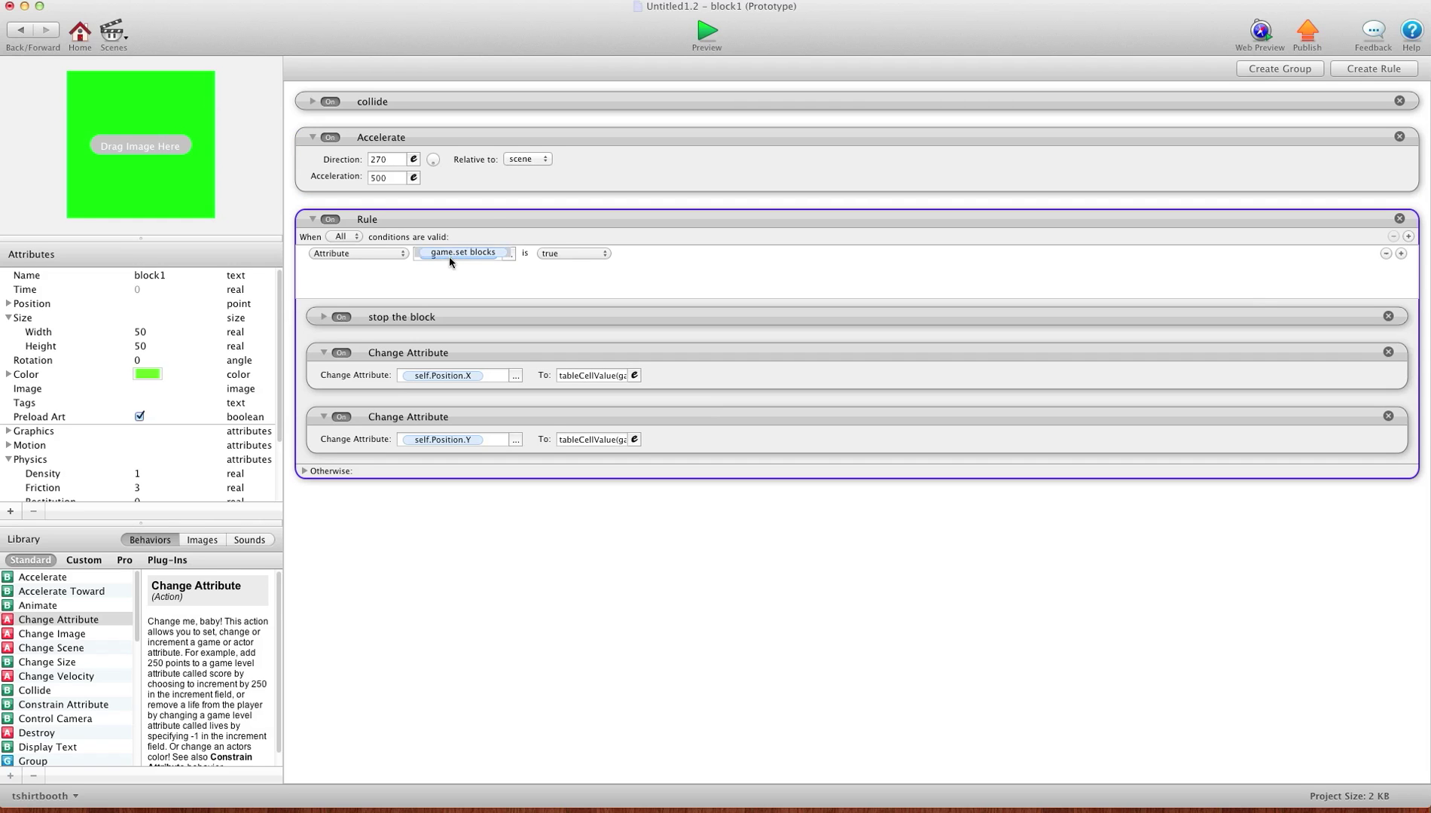
{"action": "double_click", "coordinate": [455, 257]}
{"action": "key", "text": "Return"}
{"action": "left_click", "coordinate": [158, 86]}
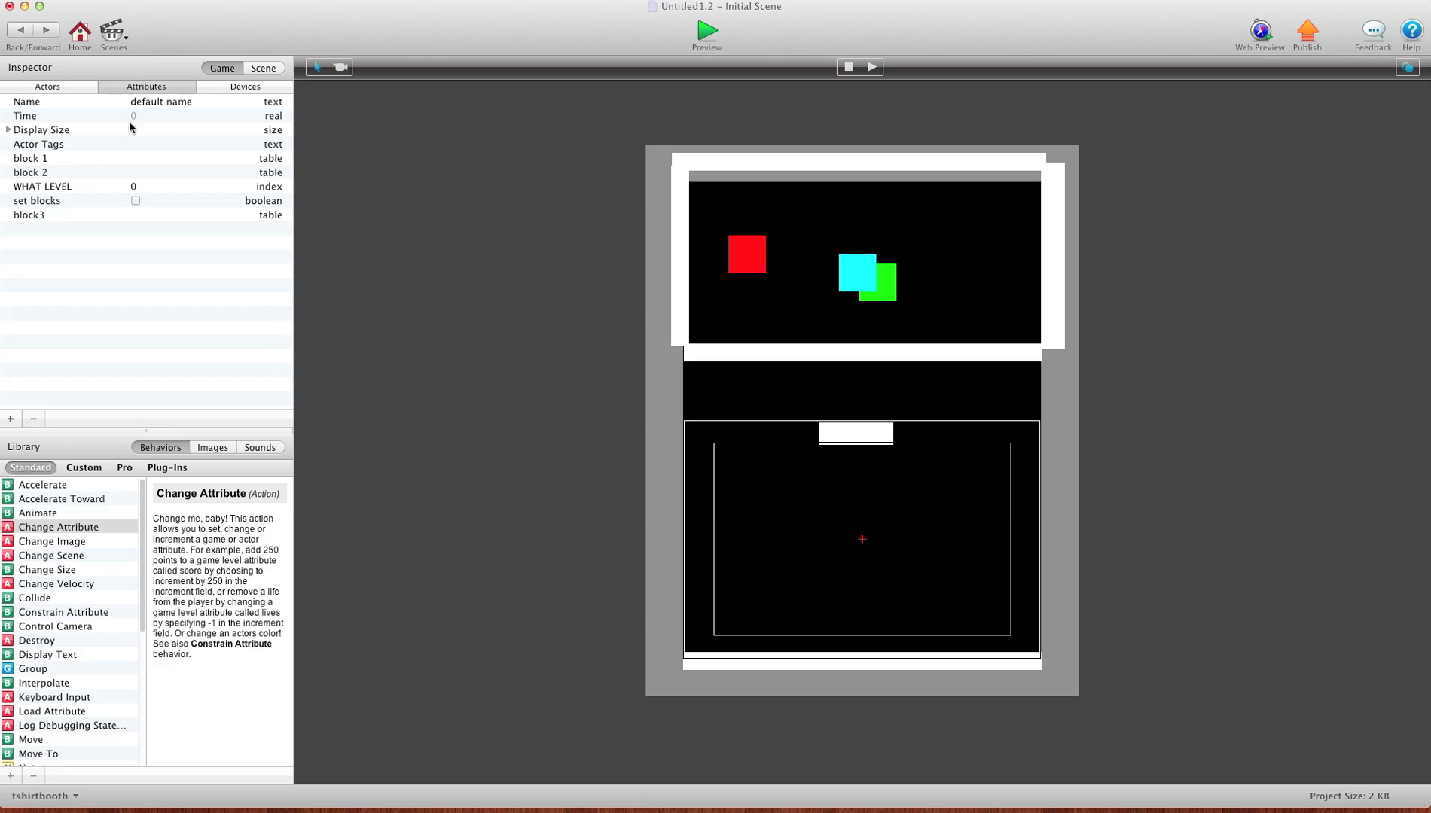
{"action": "left_click", "coordinate": [38, 202]}
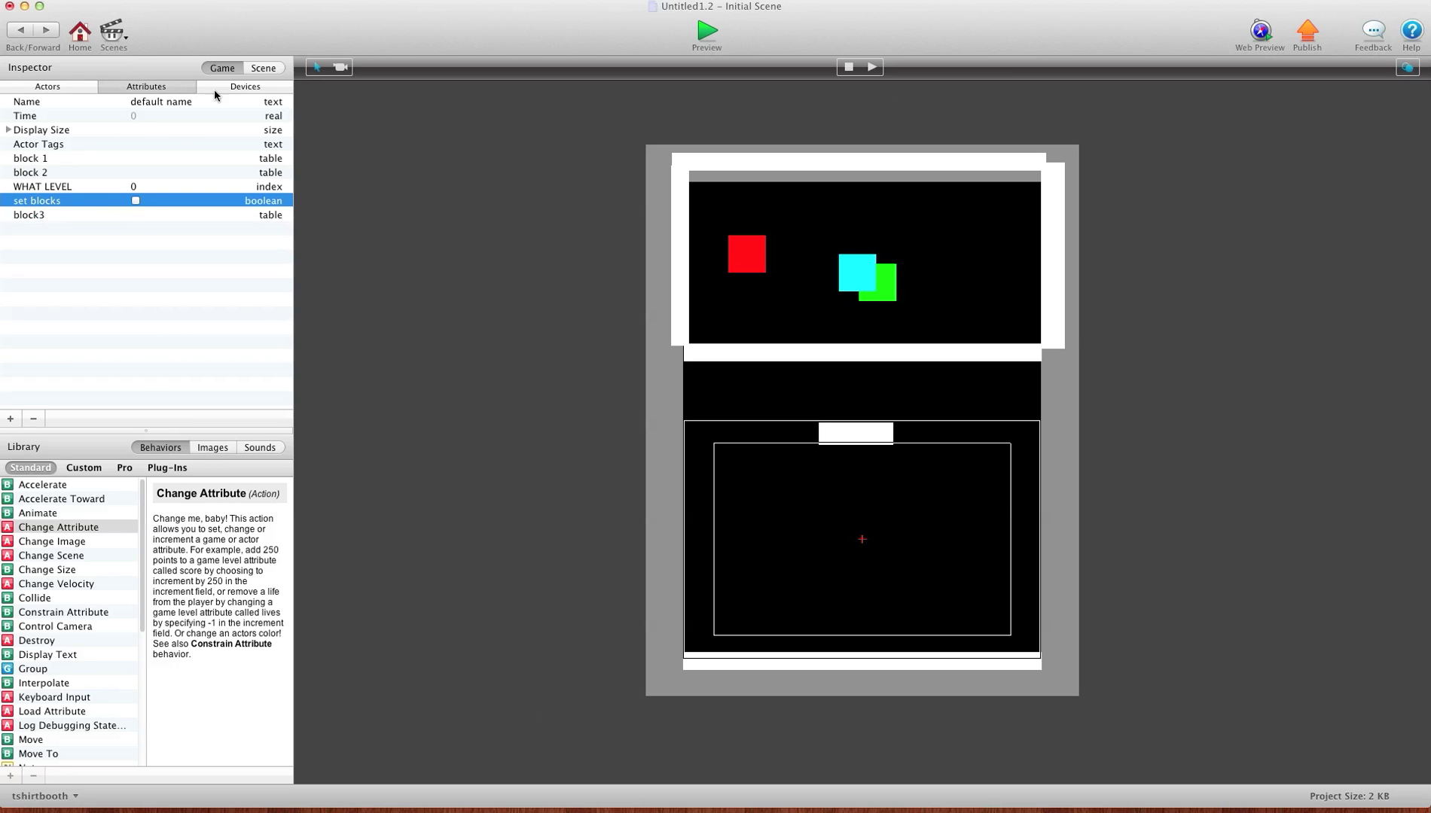
{"action": "left_click", "coordinate": [62, 86]}
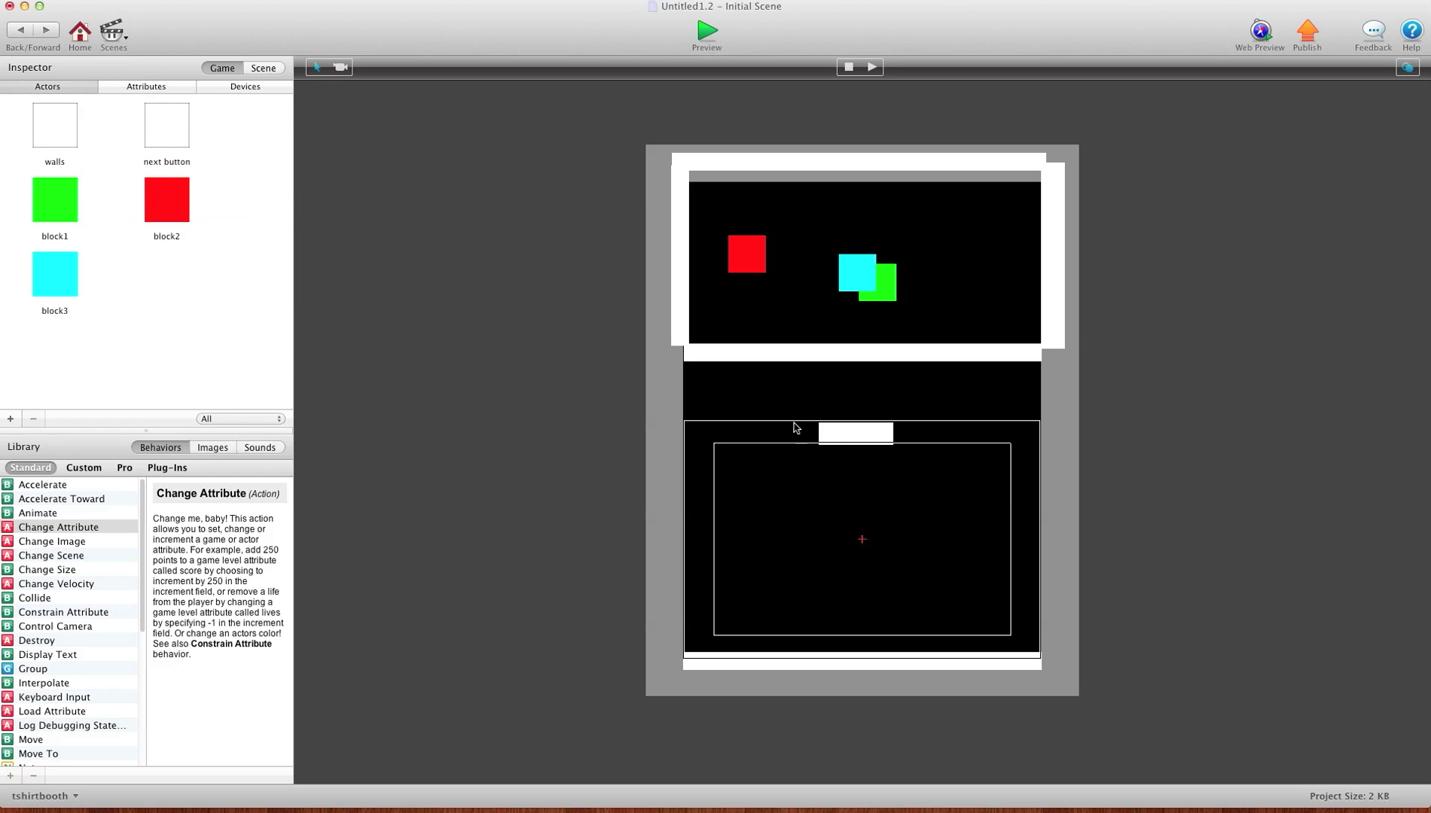
{"action": "left_click", "coordinate": [859, 442]}
In block1's editor, check the X Change Attribute's target and expression without changing them
{"action": "double_click", "coordinate": [64, 199]}
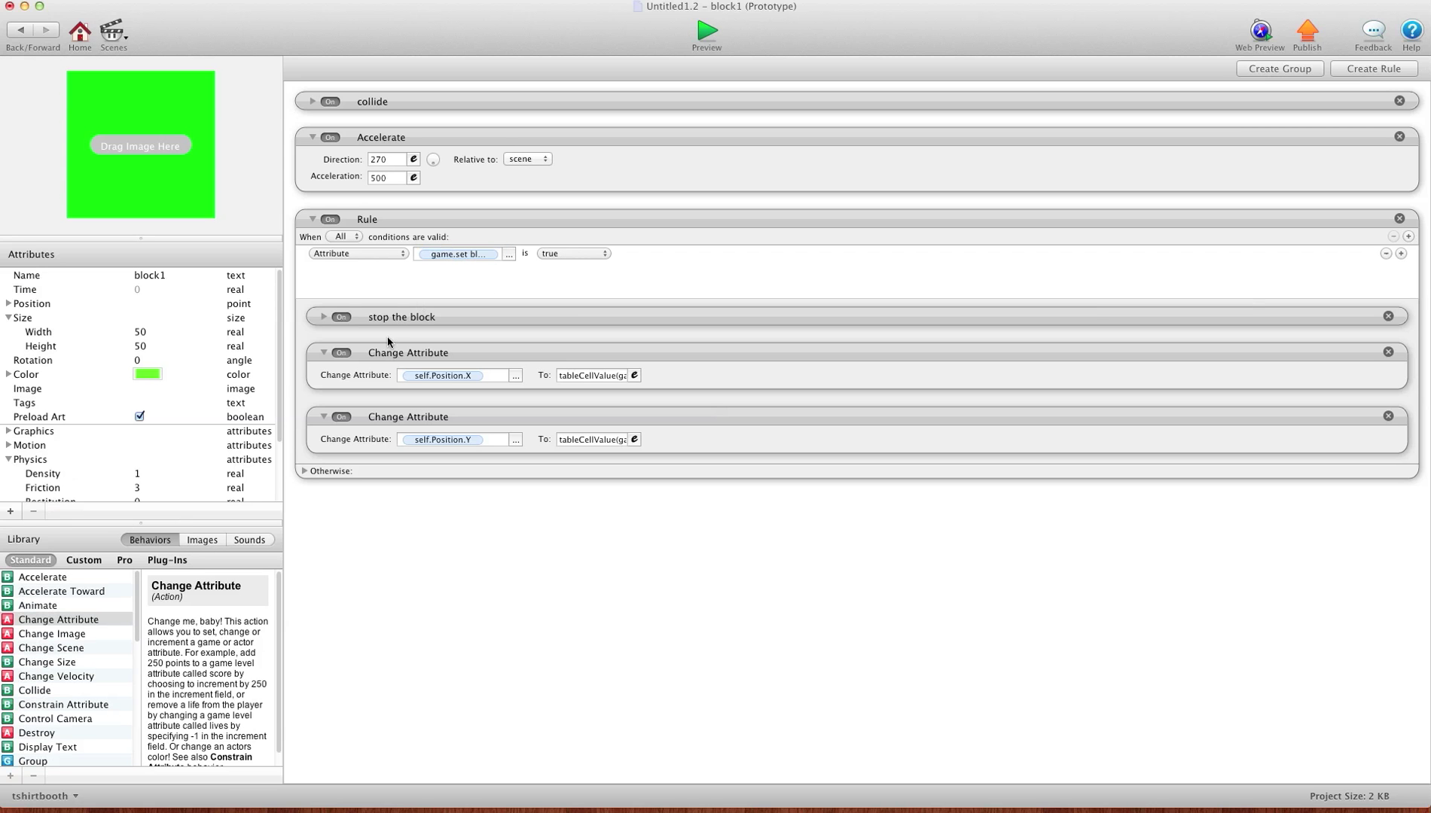
{"action": "left_click", "coordinate": [418, 383]}
{"action": "left_click", "coordinate": [409, 379]}
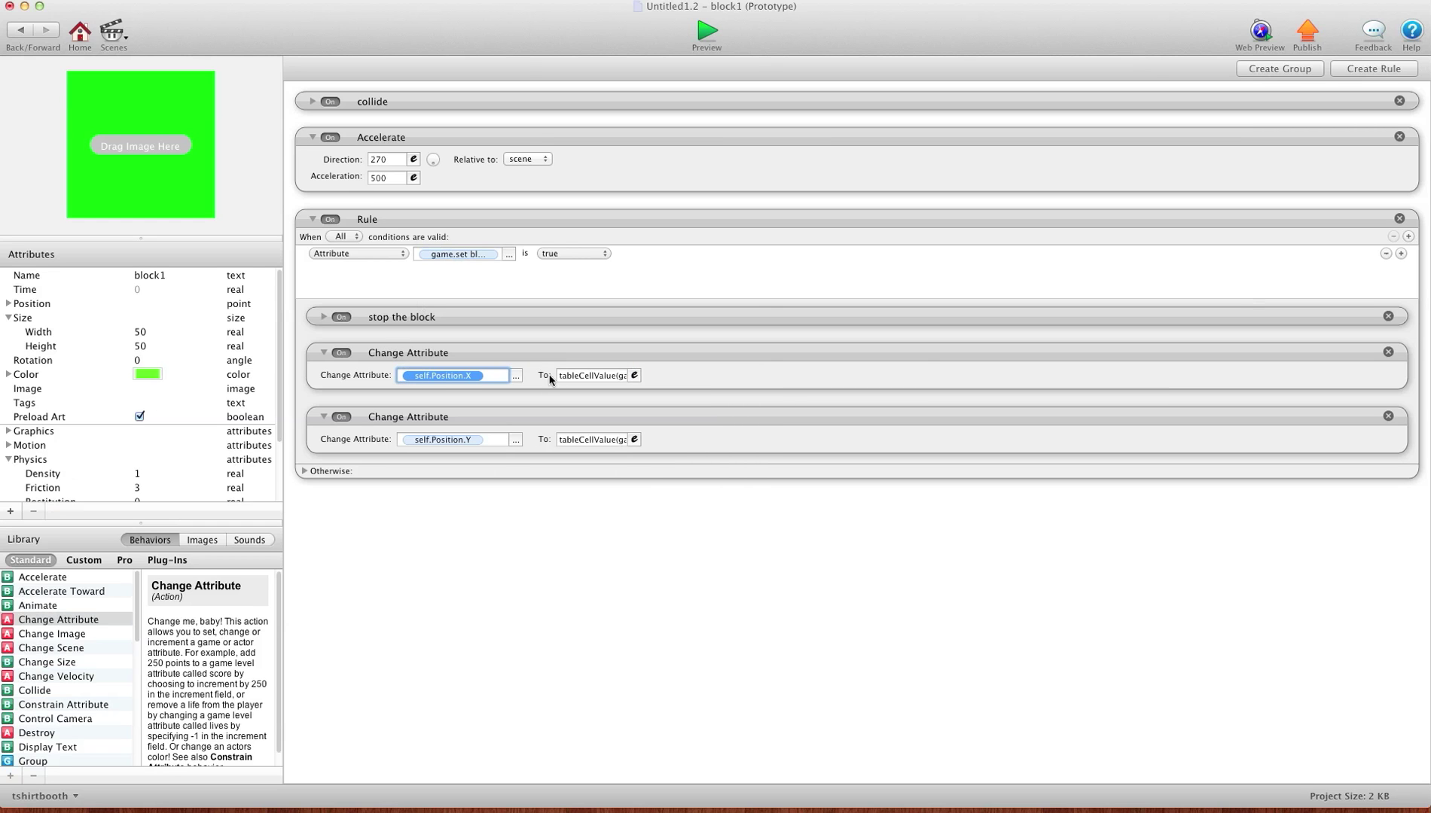
{"action": "left_click", "coordinate": [572, 375]}
{"action": "left_click", "coordinate": [578, 375]}
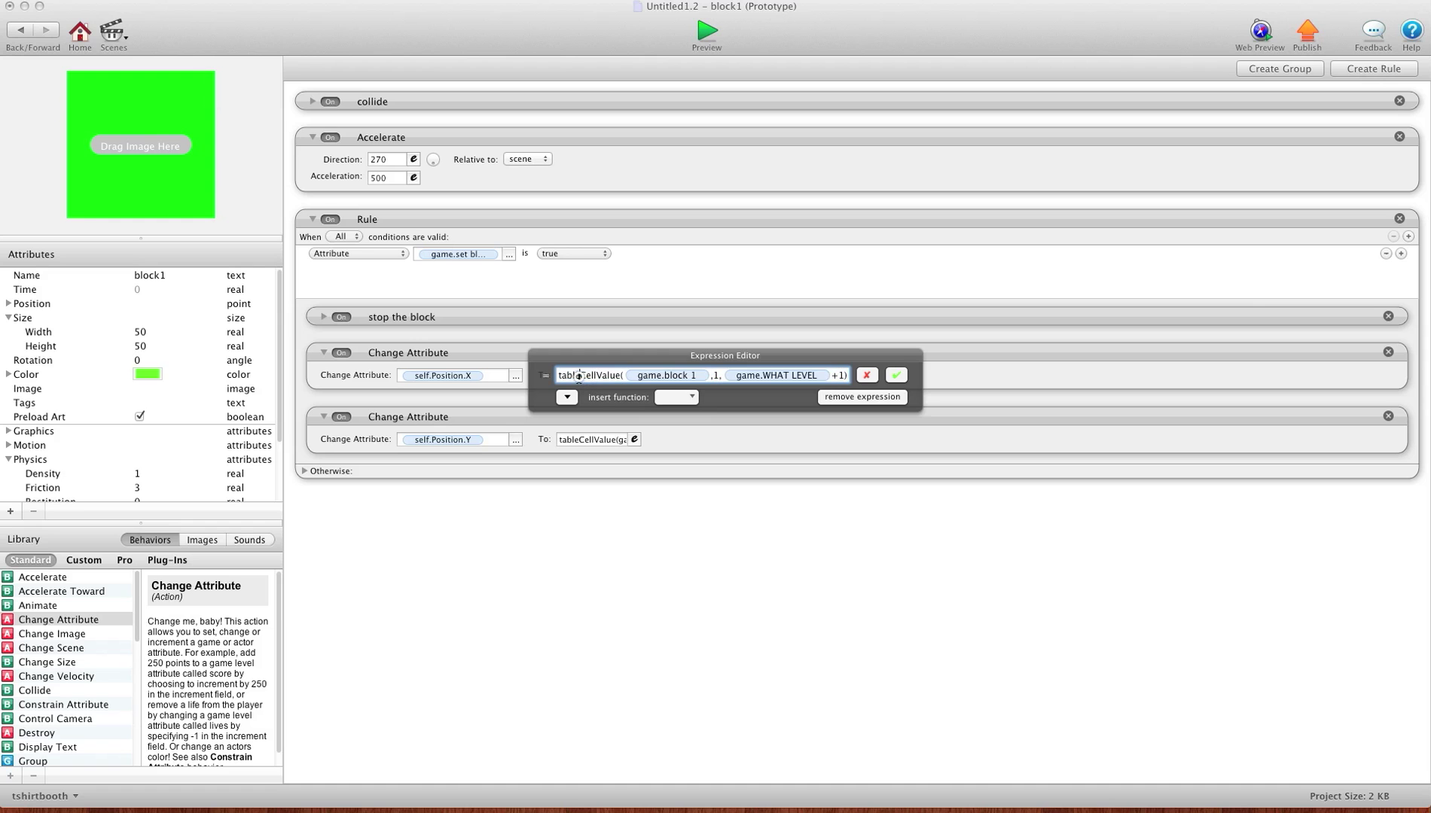
{"action": "left_click", "coordinate": [888, 376]}
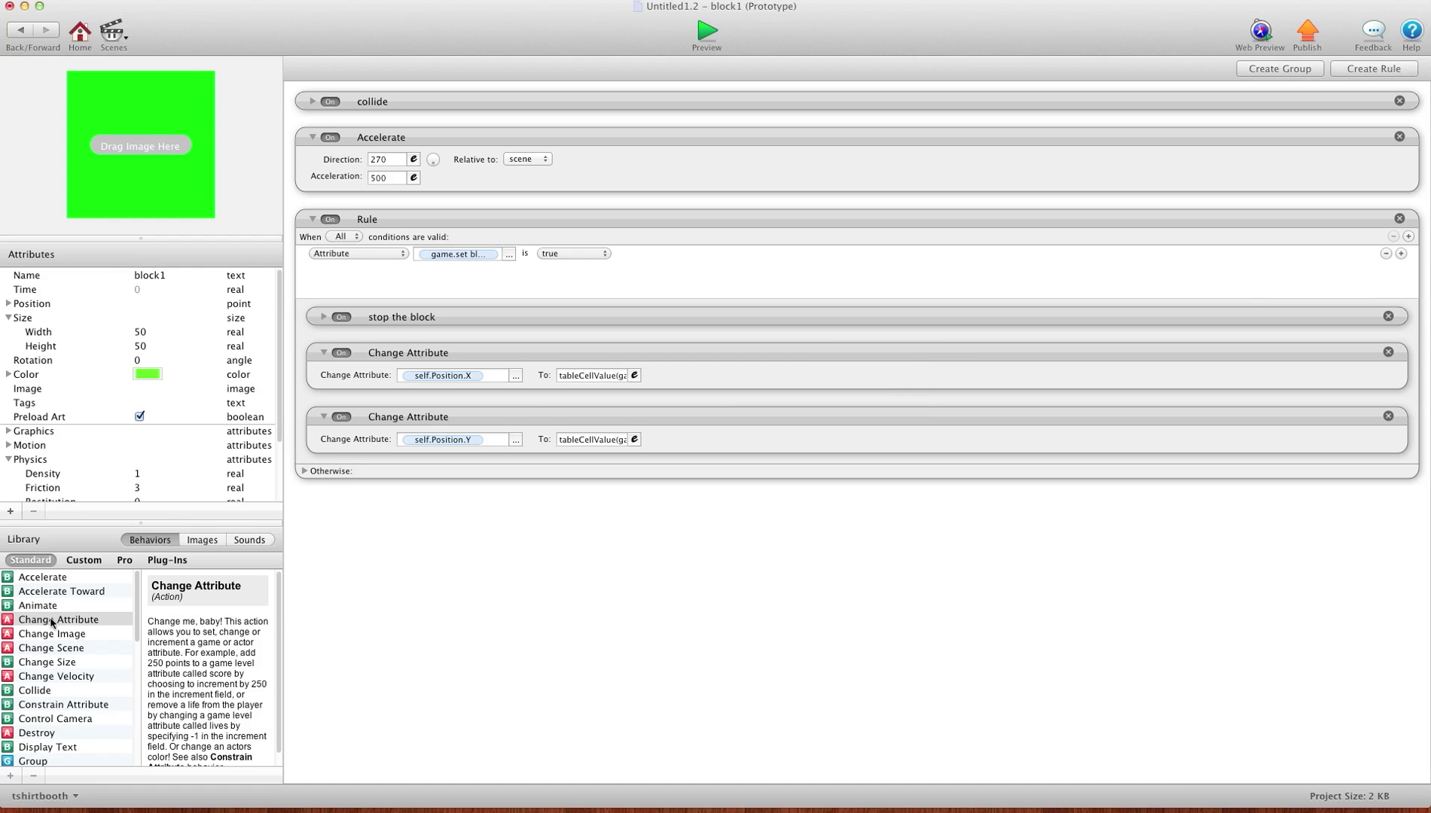
Add a Change Attribute between the X and Y changes and browse to self's Position
{"action": "left_click_drag", "start_coordinate": [51, 622], "coordinate": [445, 432]}
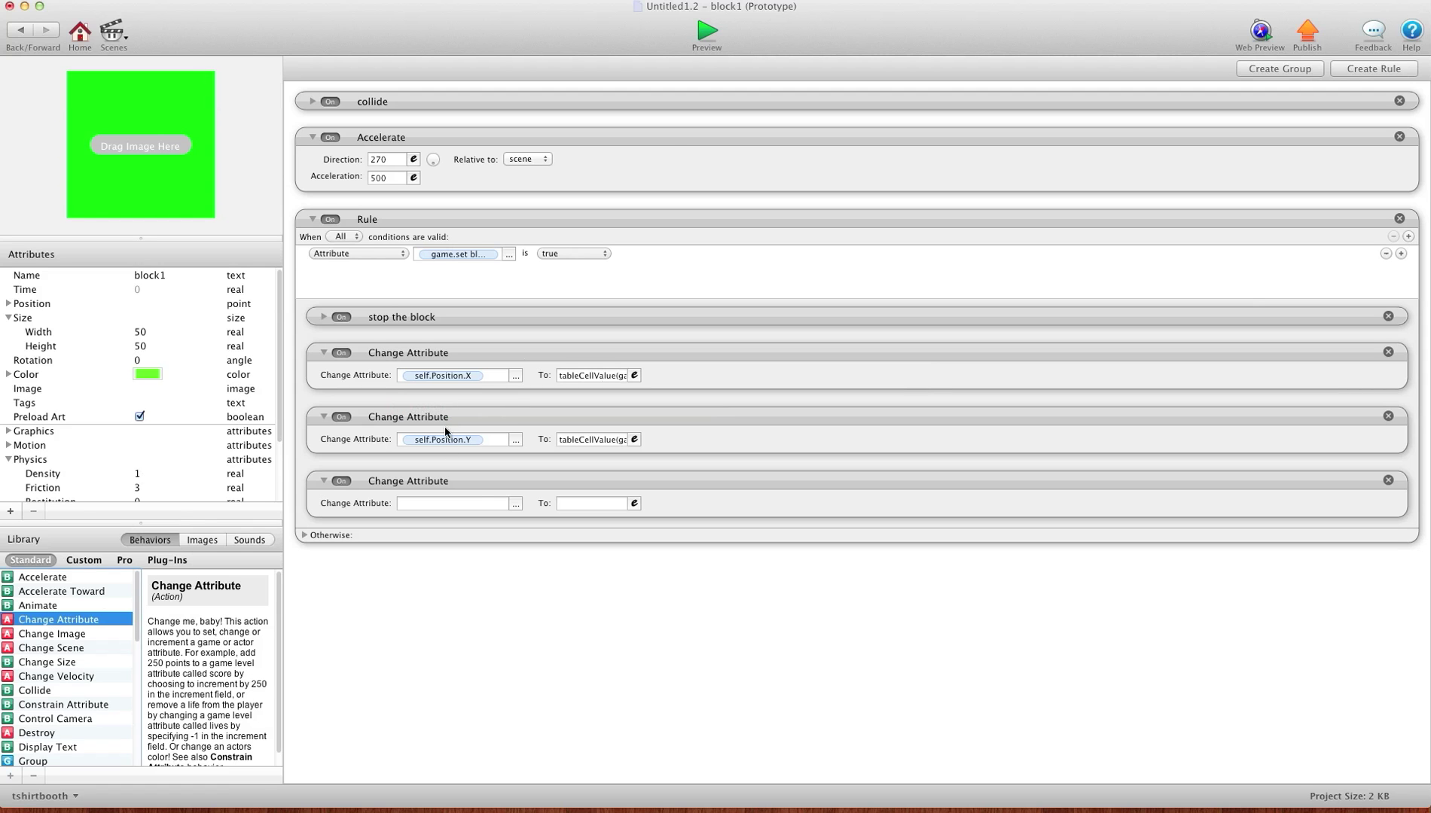
{"action": "left_click_drag", "start_coordinate": [516, 491], "coordinate": [512, 416]}
{"action": "left_click", "coordinate": [515, 439]}
{"action": "left_click", "coordinate": [523, 455]}
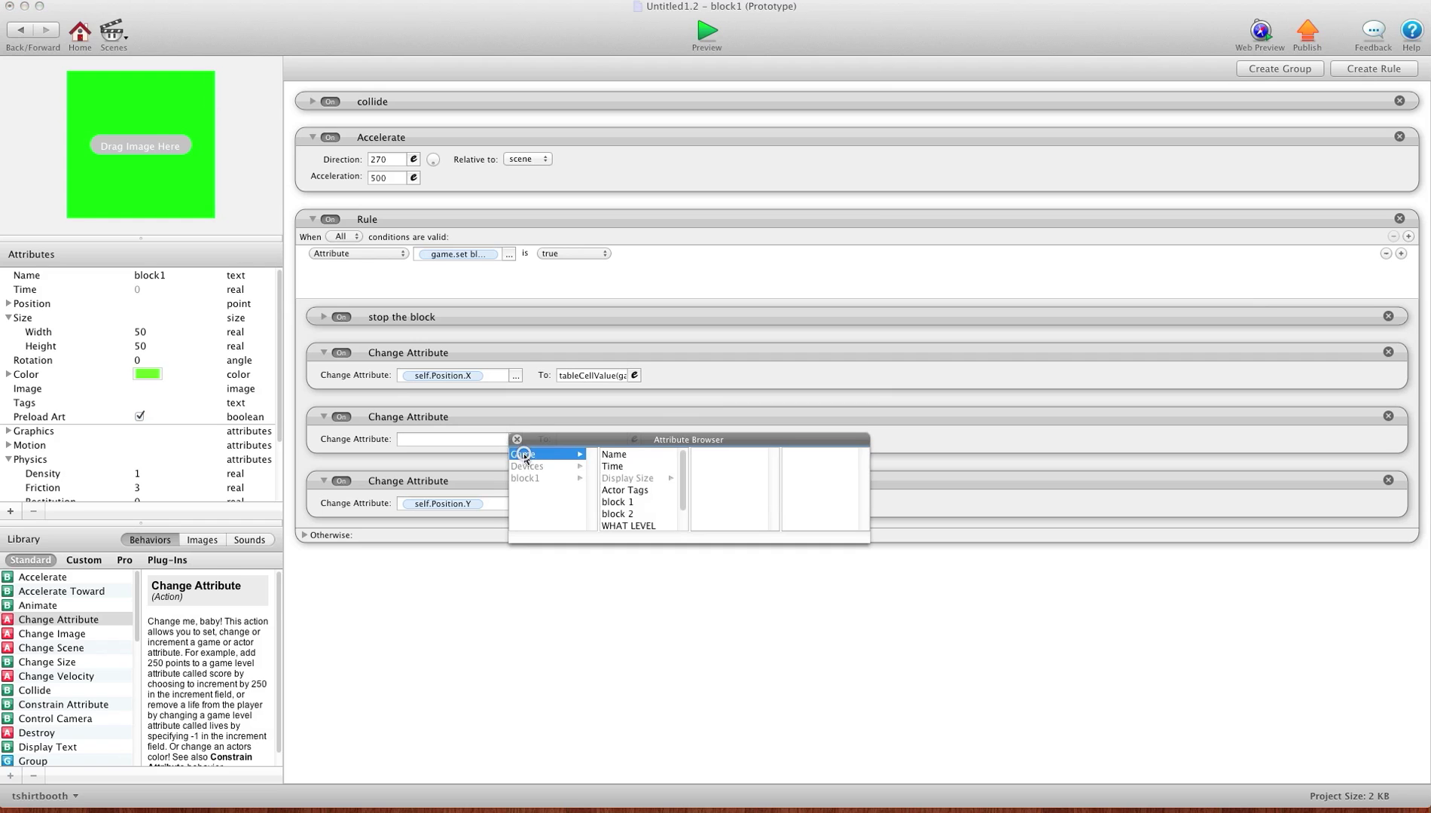
{"action": "left_click", "coordinate": [548, 478]}
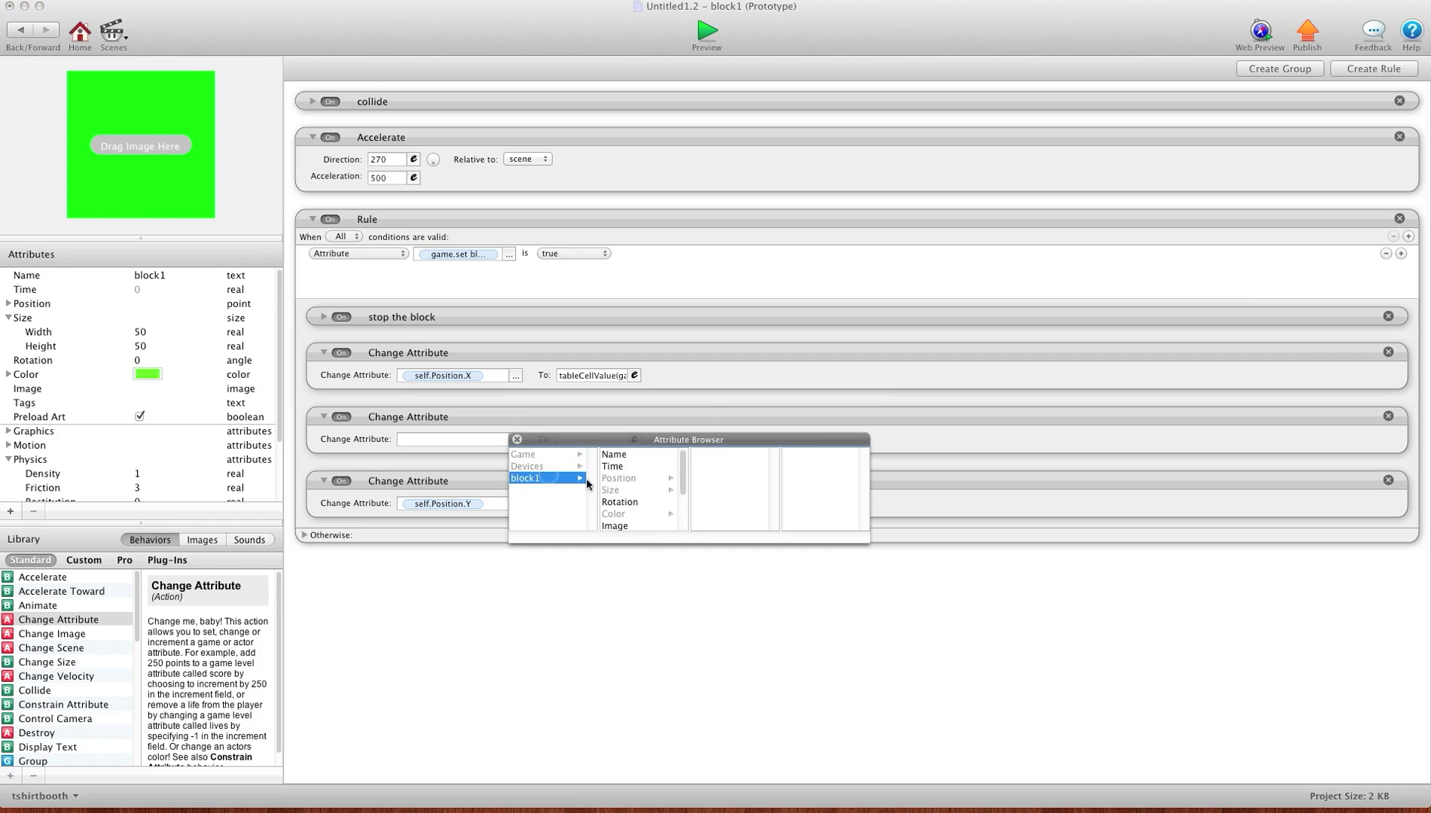
{"action": "left_click", "coordinate": [613, 479]}
Target self.Position.X and start its To expression with the tableCellValue function
{"action": "left_click", "coordinate": [695, 455]}
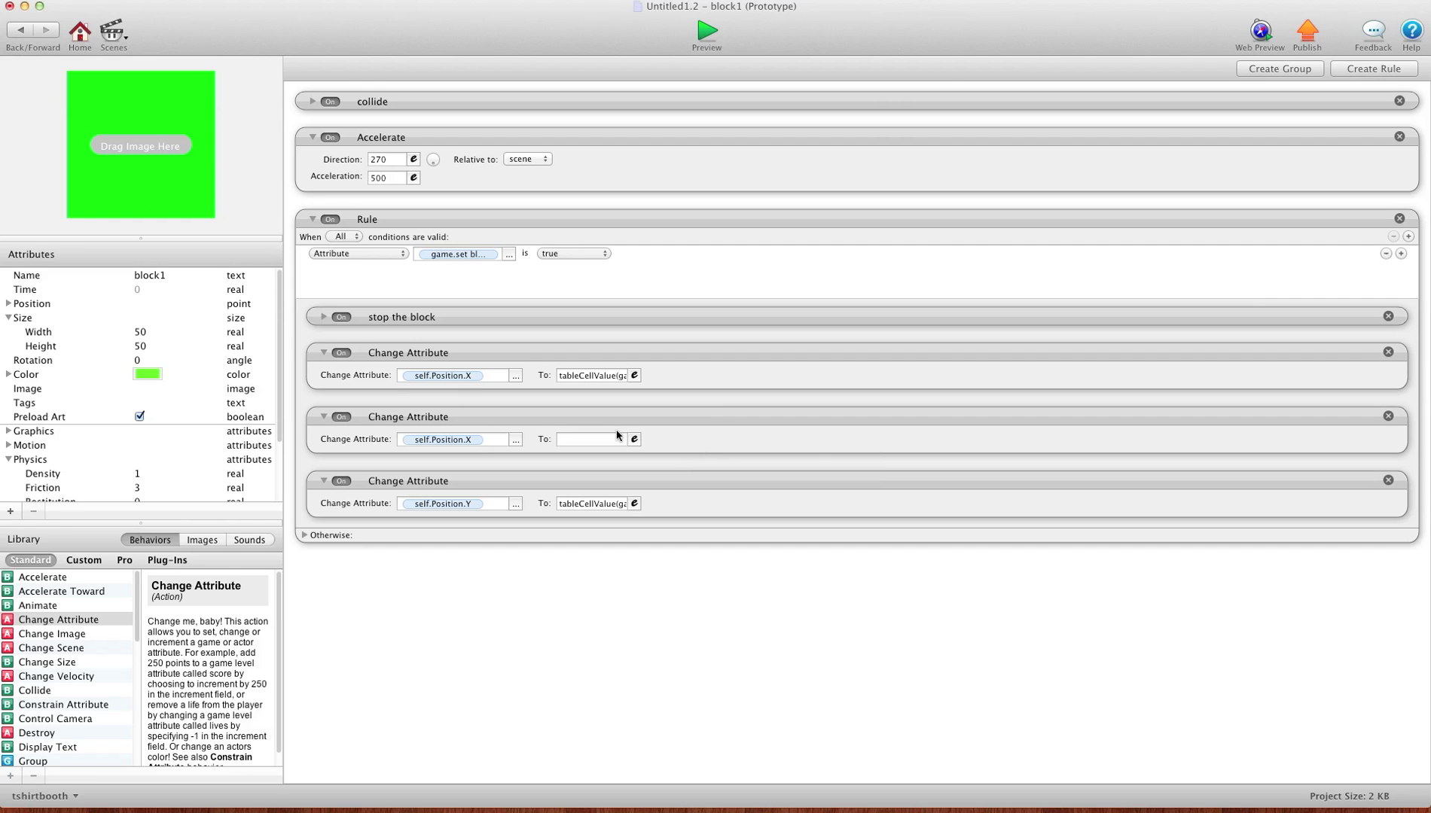
{"action": "left_click", "coordinate": [634, 440]}
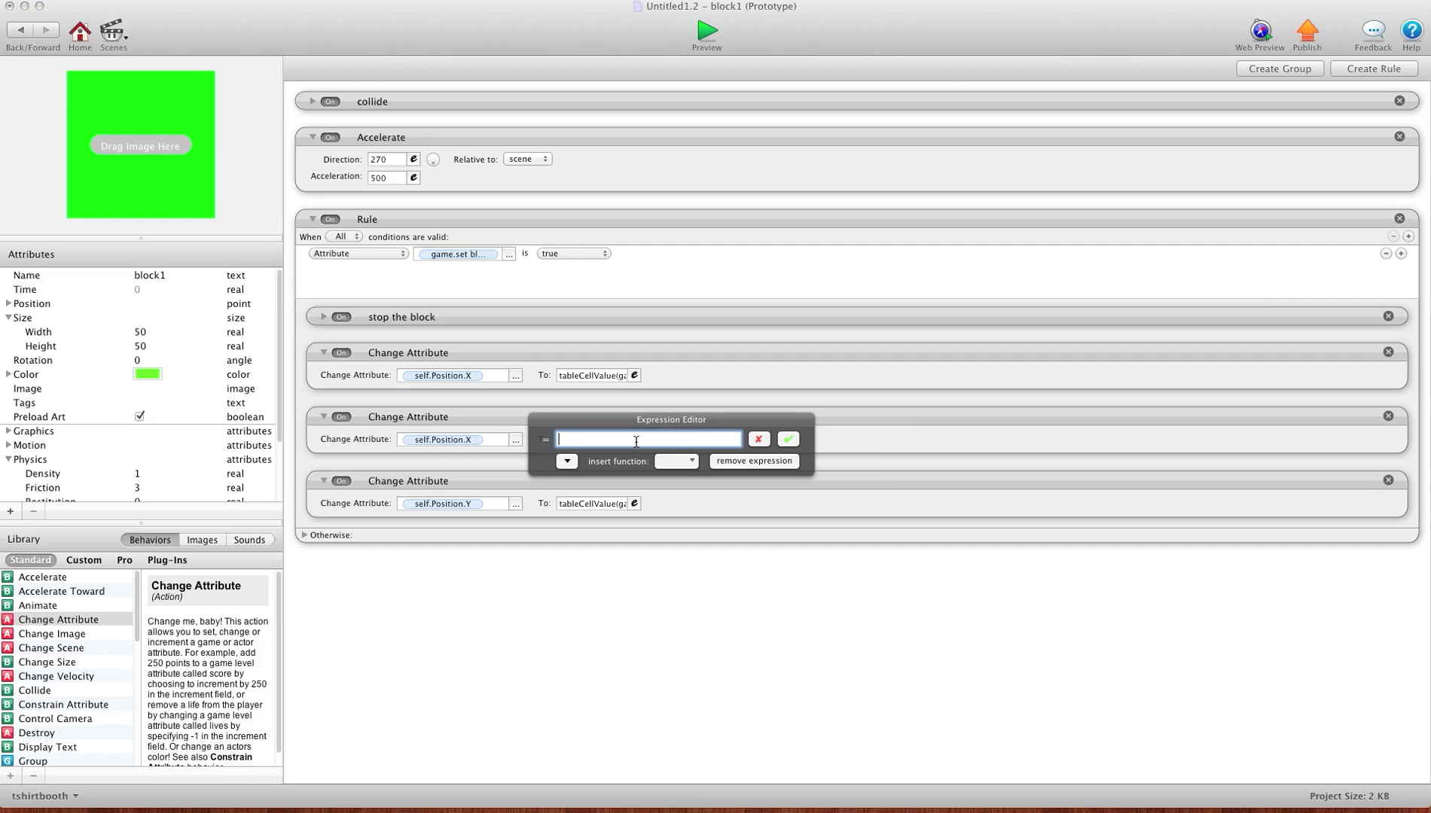
{"action": "left_click", "coordinate": [634, 375]}
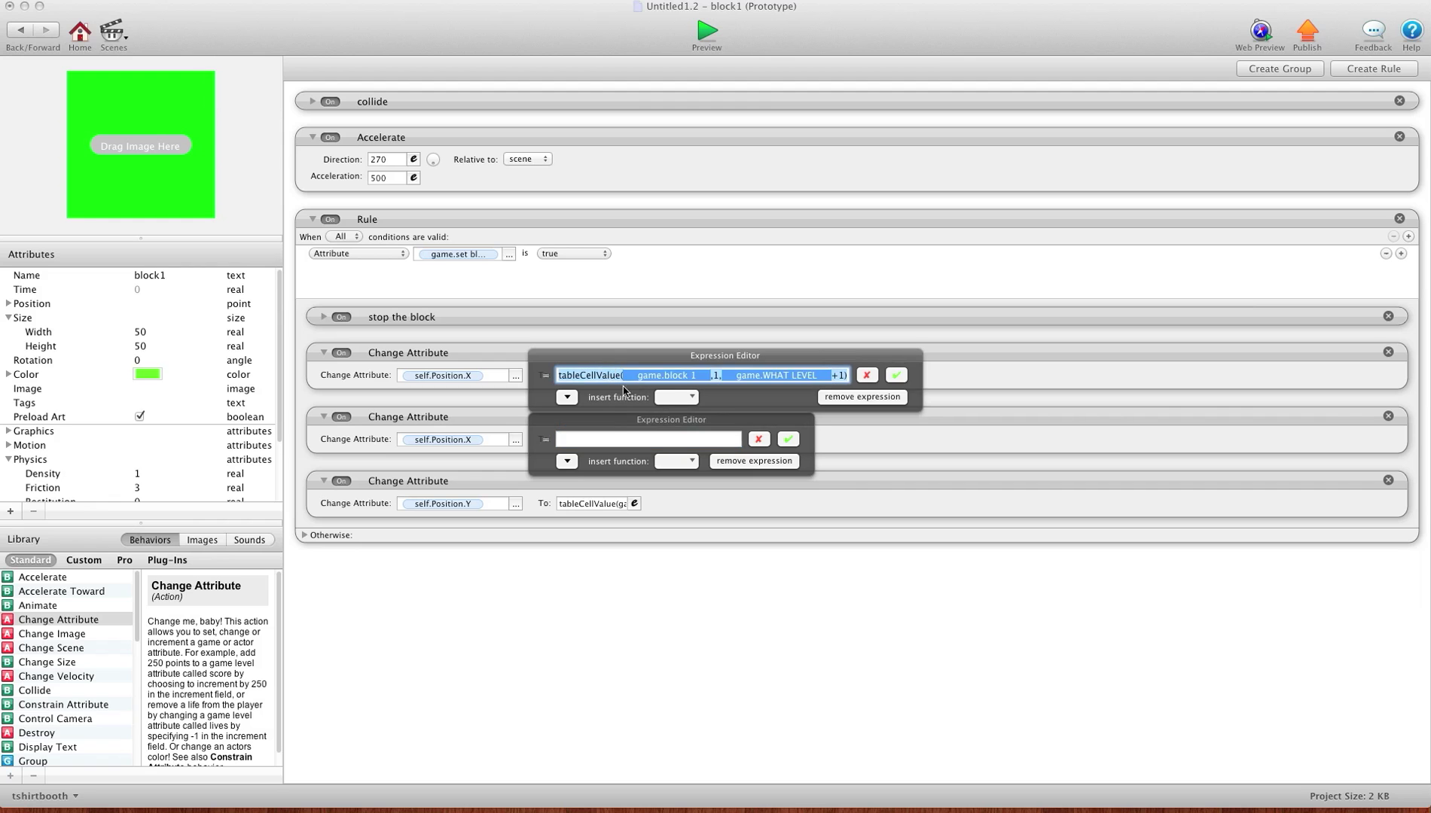
{"action": "left_click", "coordinate": [614, 438]}
{"action": "left_click", "coordinate": [669, 461]}
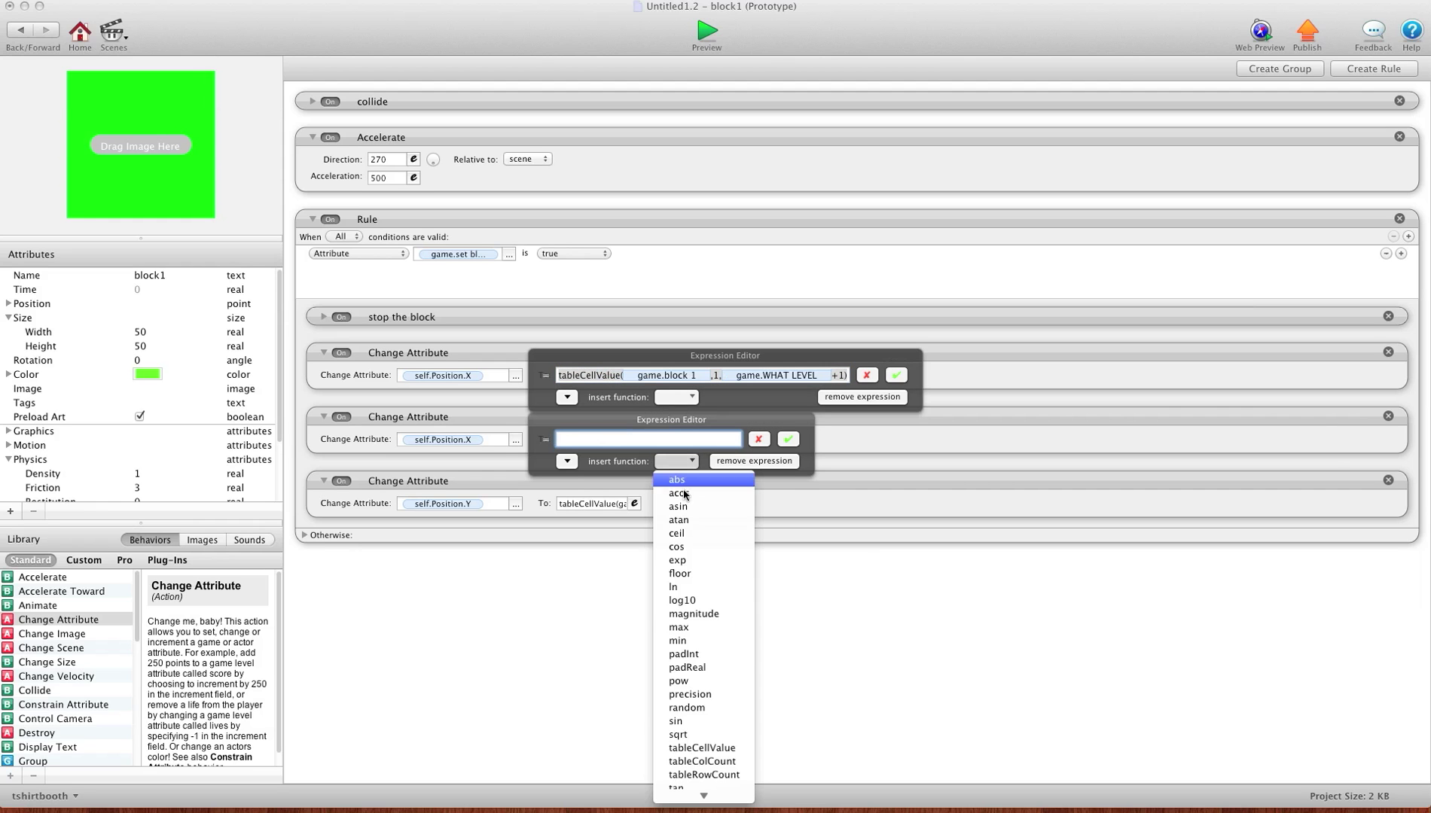
{"action": "left_click", "coordinate": [708, 748]}
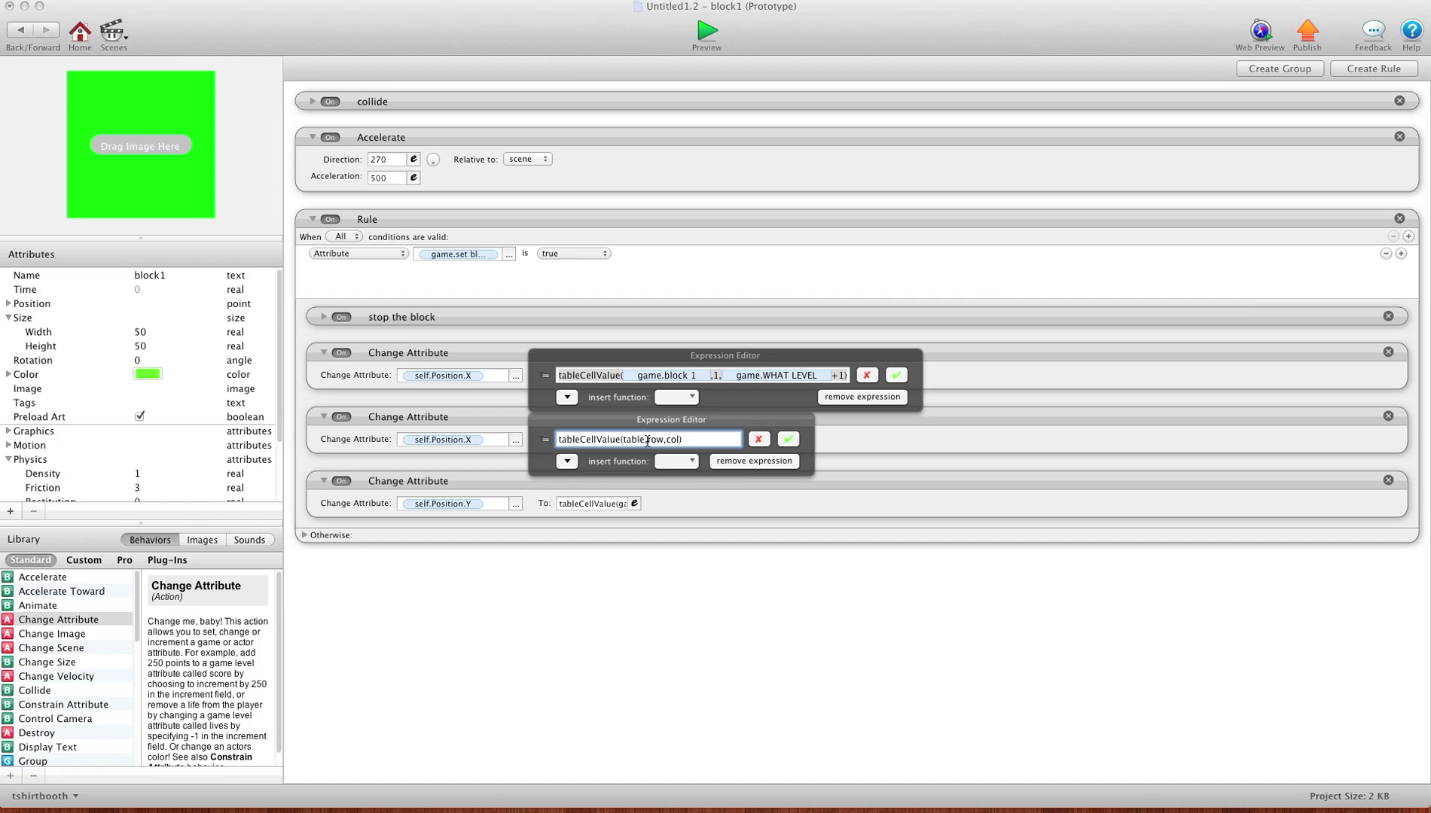
Replace the table placeholder with game.block 1 in the tableCellValue expression
{"action": "left_click_drag", "start_coordinate": [647, 442], "coordinate": [623, 439]}
{"action": "key", "text": "BackSpace"}
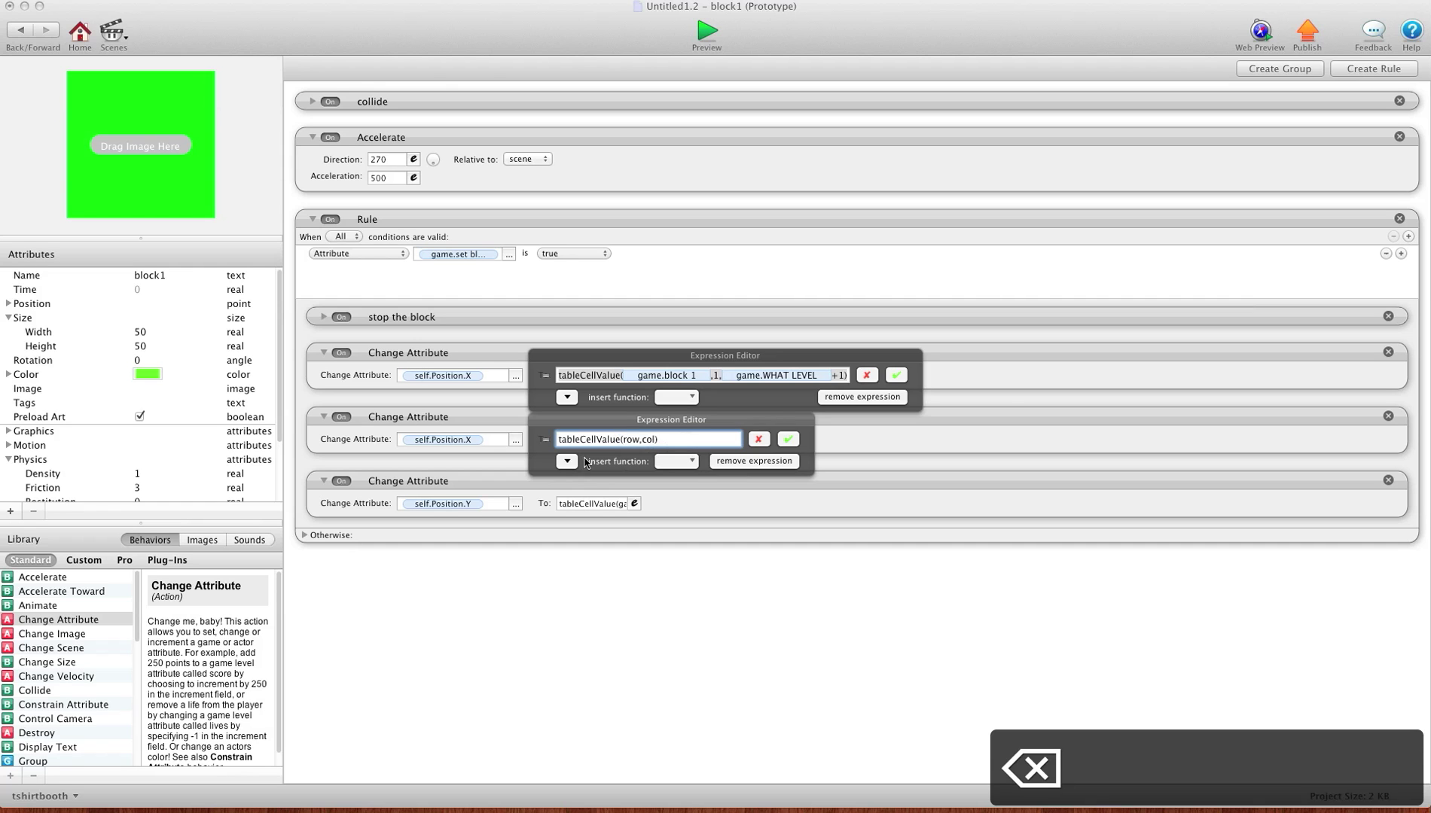
{"action": "left_click", "coordinate": [566, 461]}
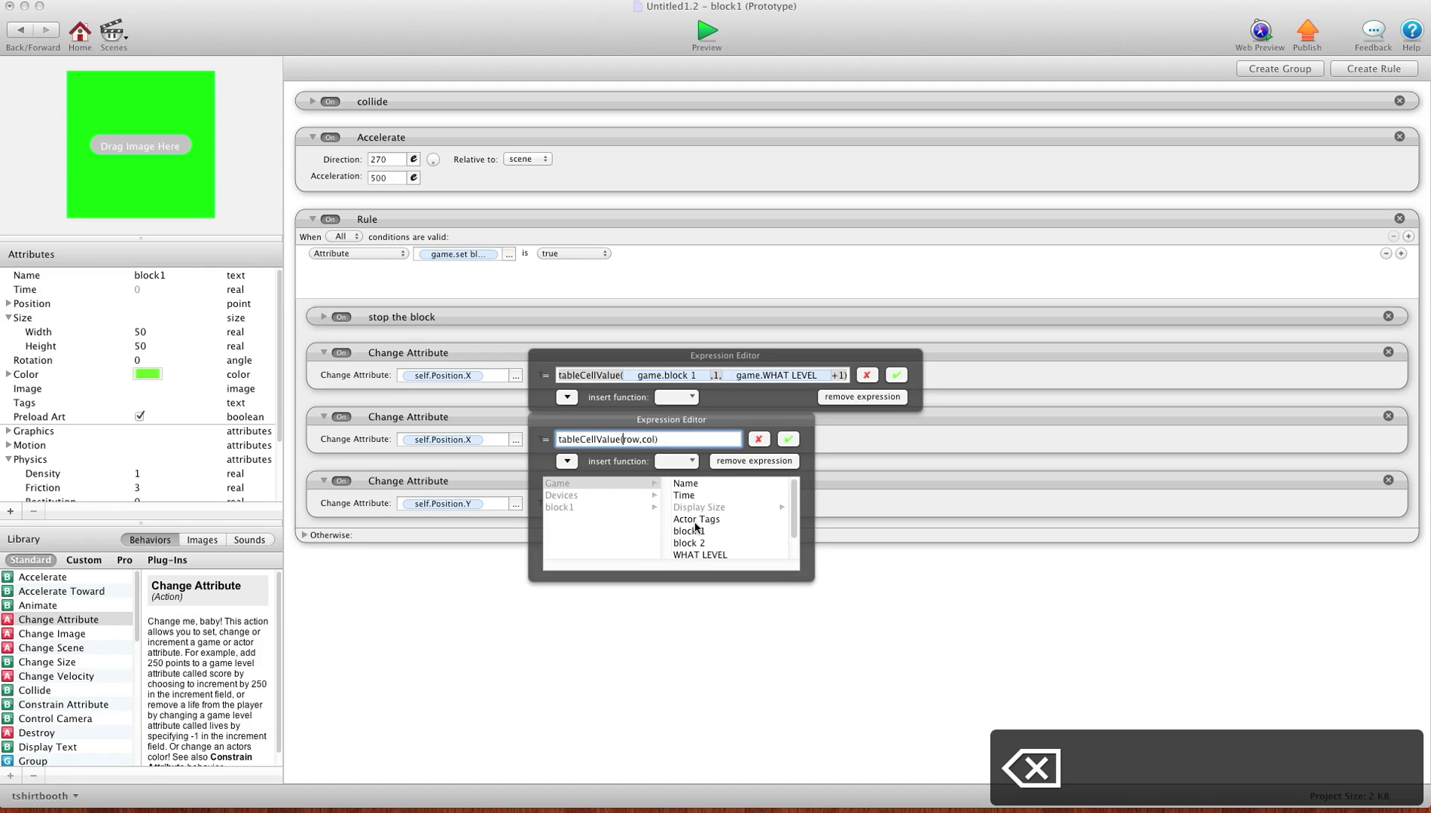
{"action": "left_click", "coordinate": [688, 531]}
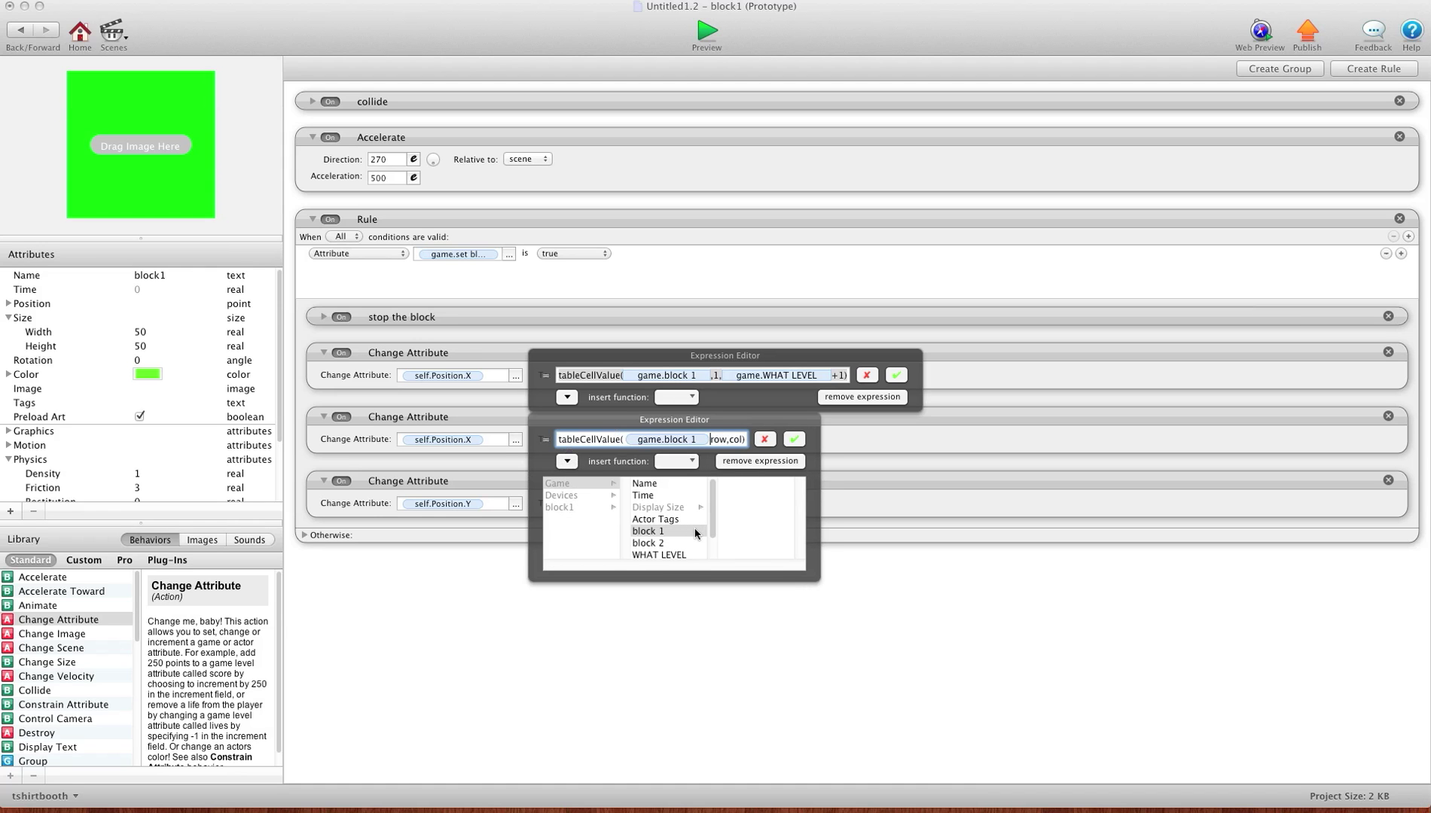
{"action": "type", "text": ","}
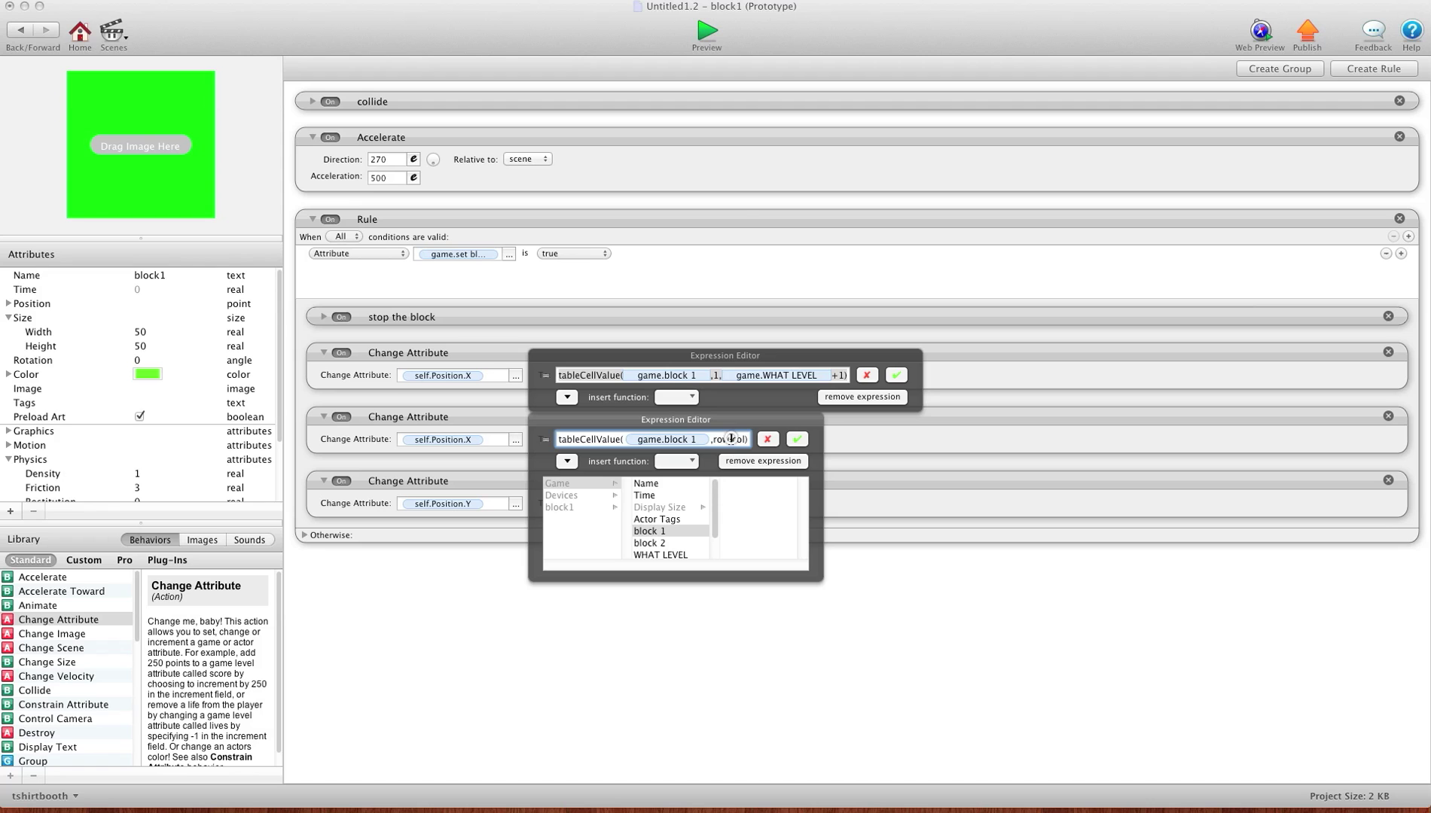
Set the row to 1 and the column to game.WHAT LEVEL, then confirm
{"action": "left_click_drag", "start_coordinate": [730, 439], "coordinate": [715, 440]}
{"action": "type", "text": "1"}
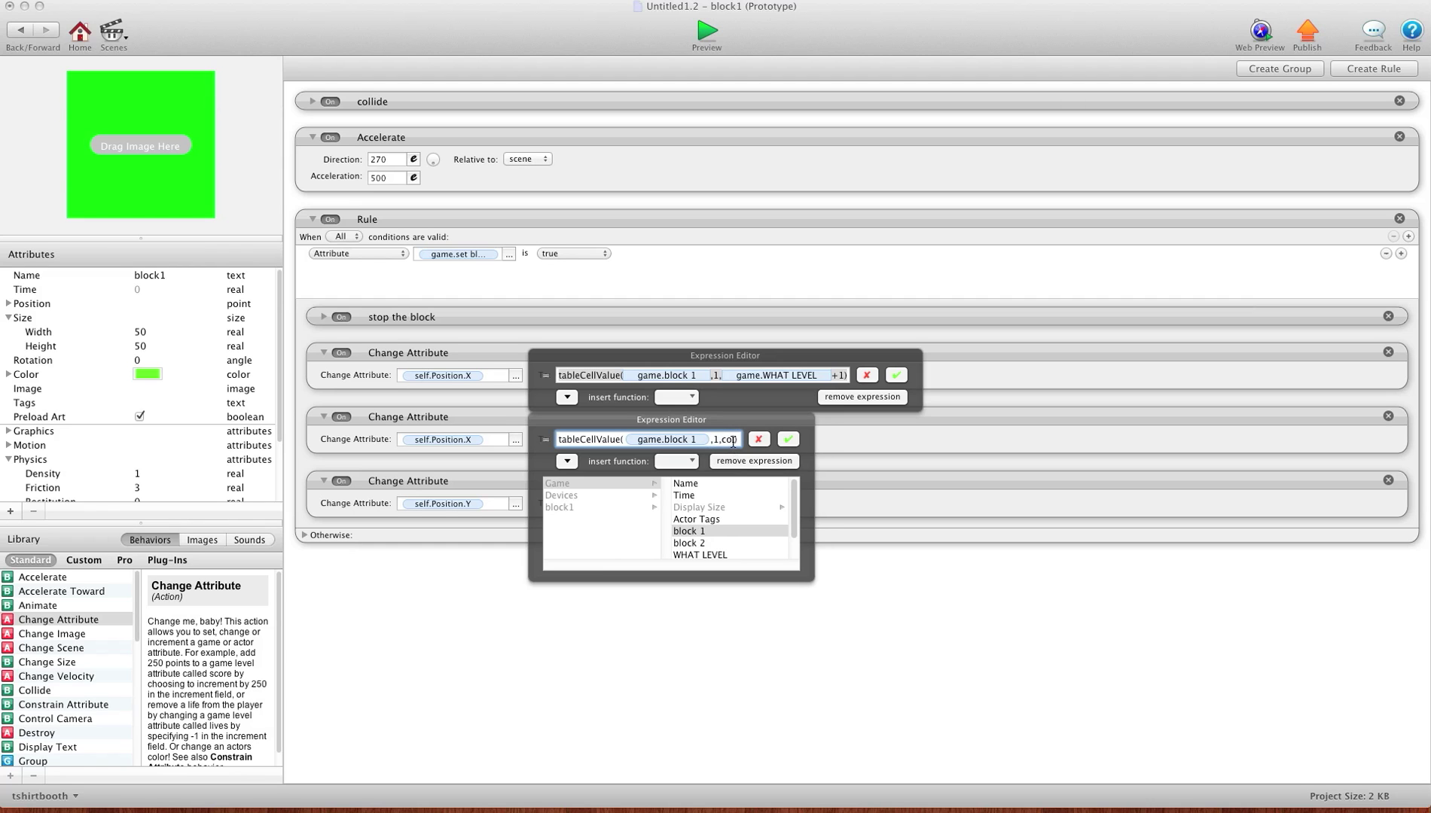
{"action": "left_click_drag", "start_coordinate": [734, 440], "coordinate": [728, 442]}
{"action": "key", "text": "BackSpace"}
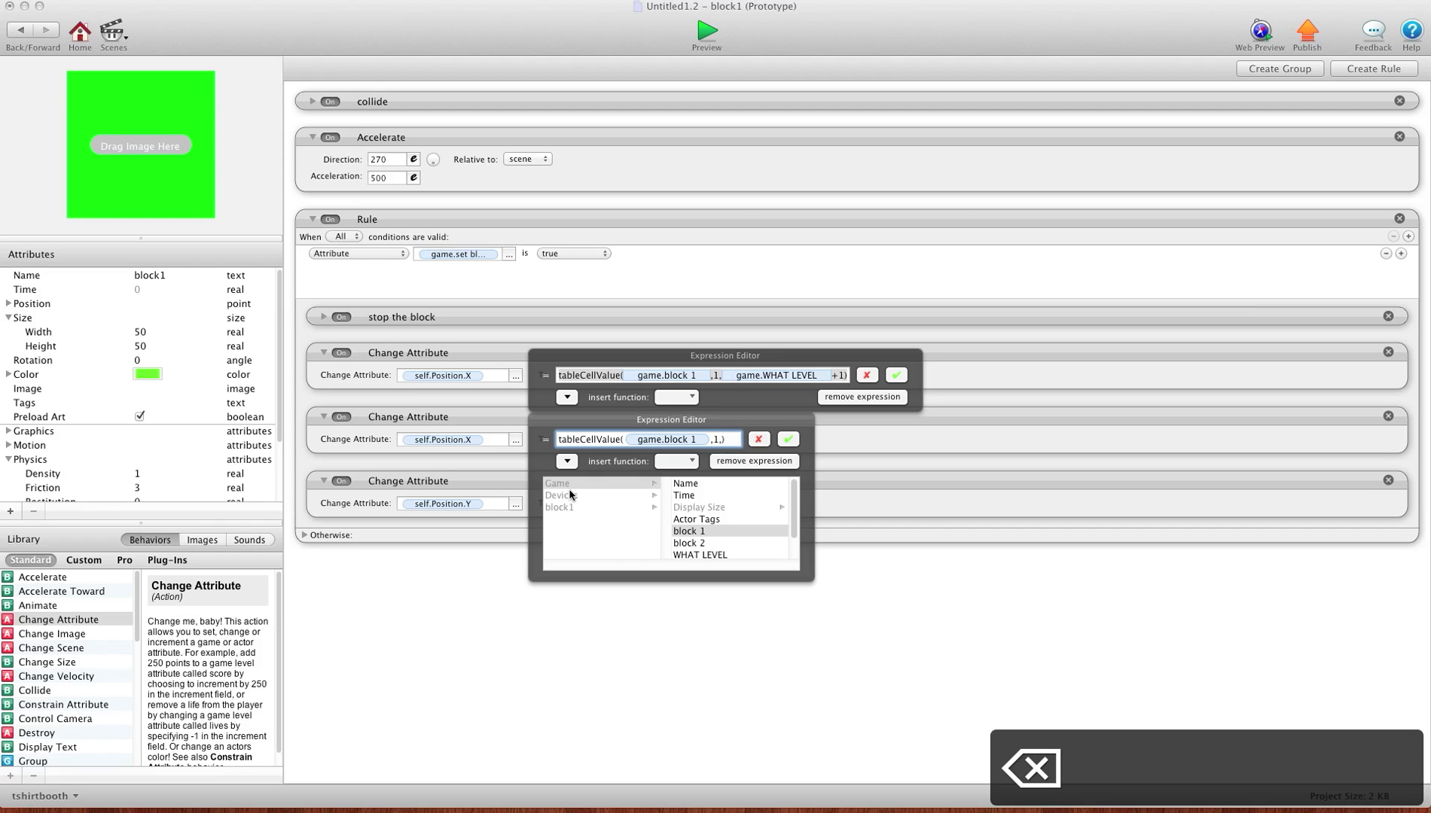
{"action": "left_click", "coordinate": [694, 554]}
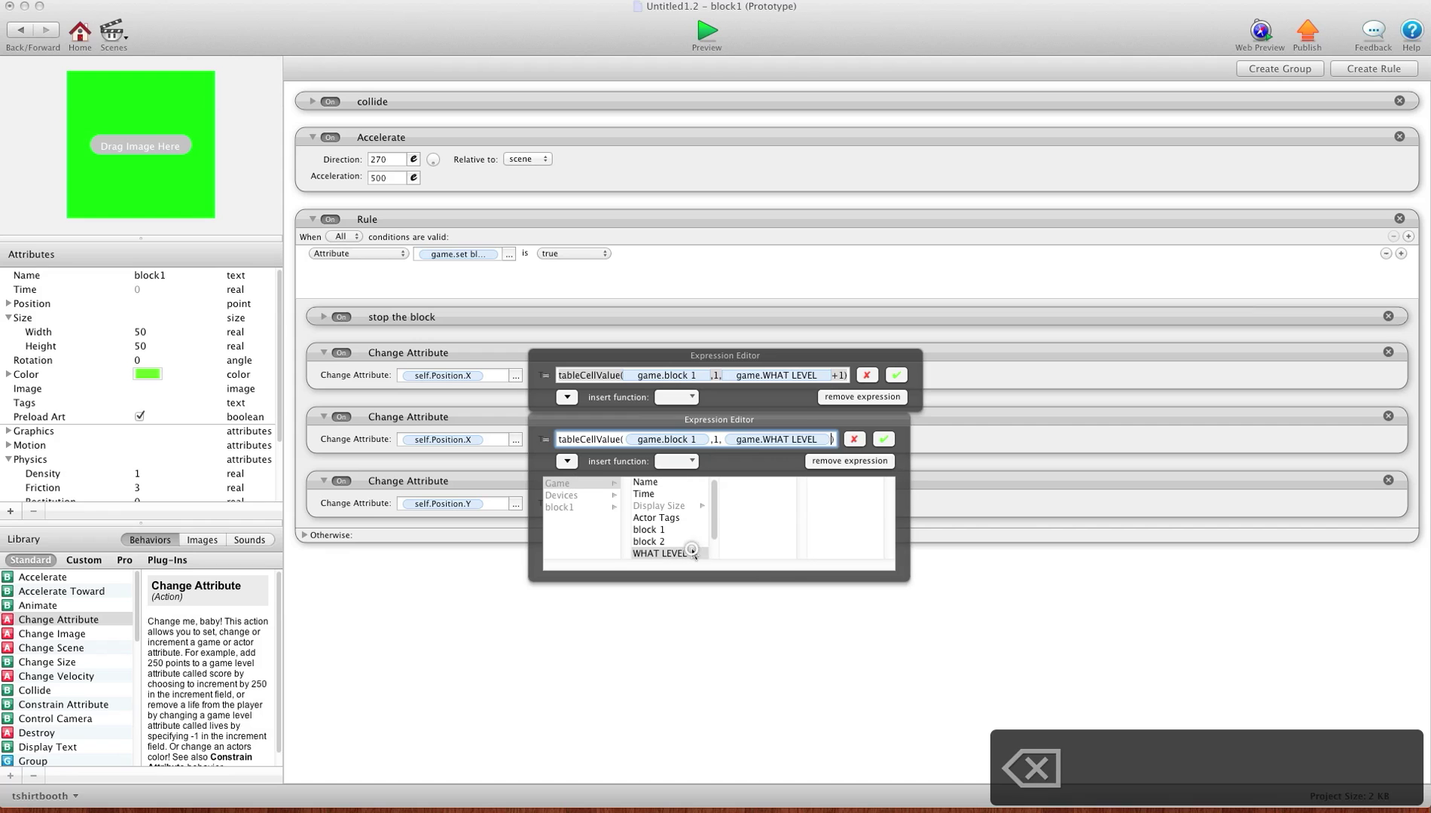
{"action": "left_click", "coordinate": [883, 439]}
Confirm the open expression and delete the duplicate X-position Change Attribute
{"action": "left_click", "coordinate": [896, 375]}
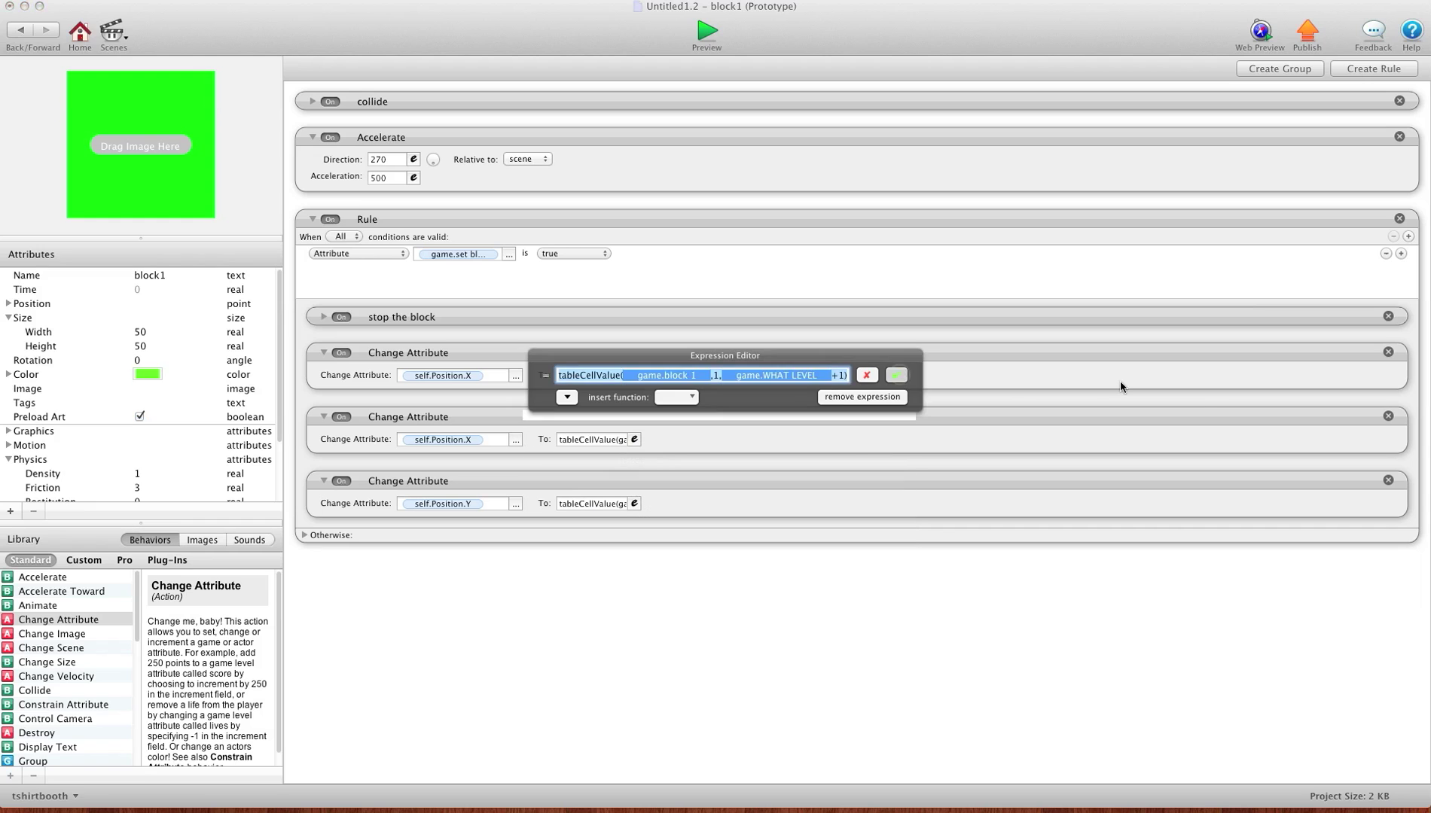
{"action": "left_click", "coordinate": [1240, 418]}
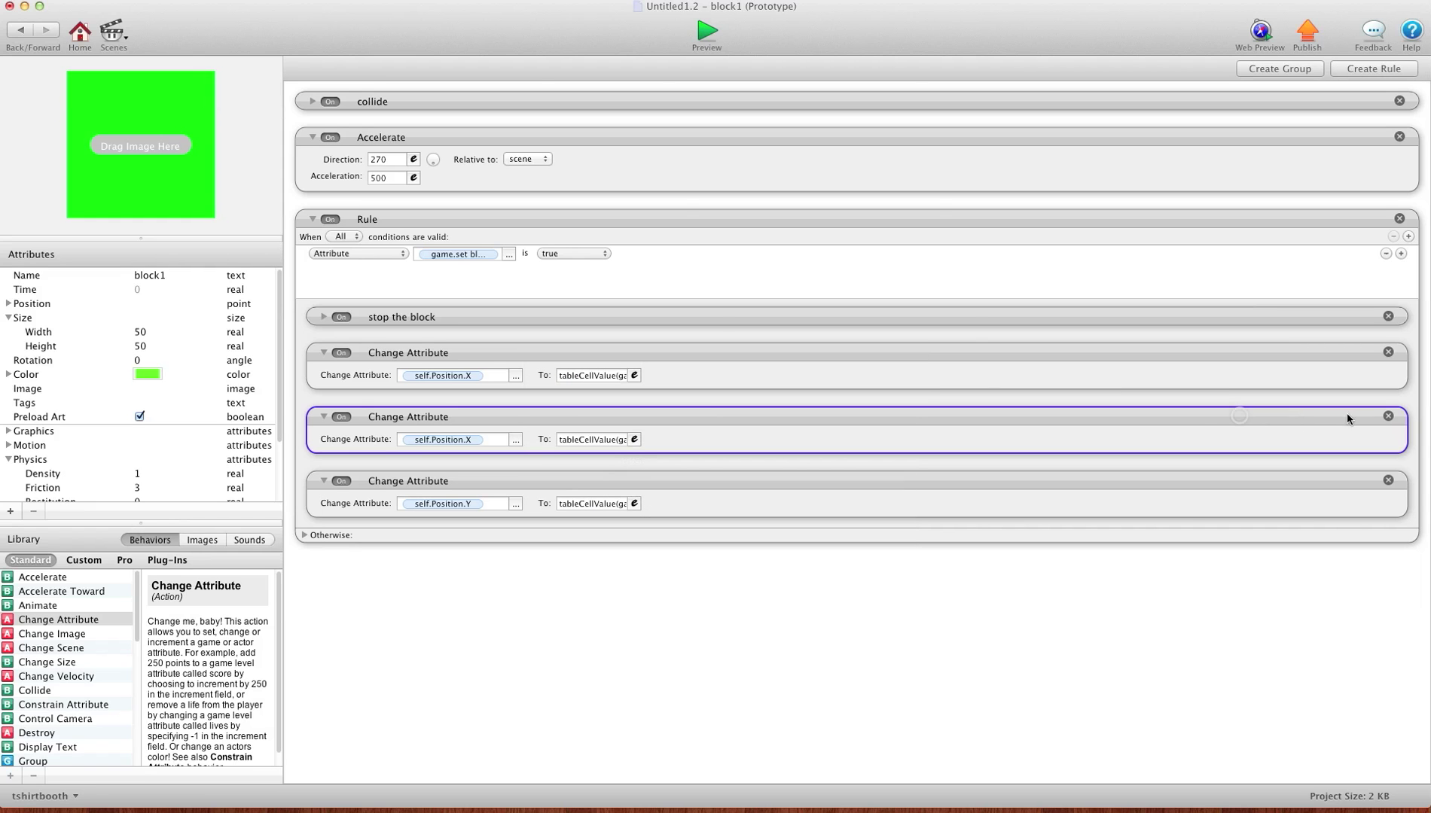
{"action": "left_click", "coordinate": [1389, 416]}
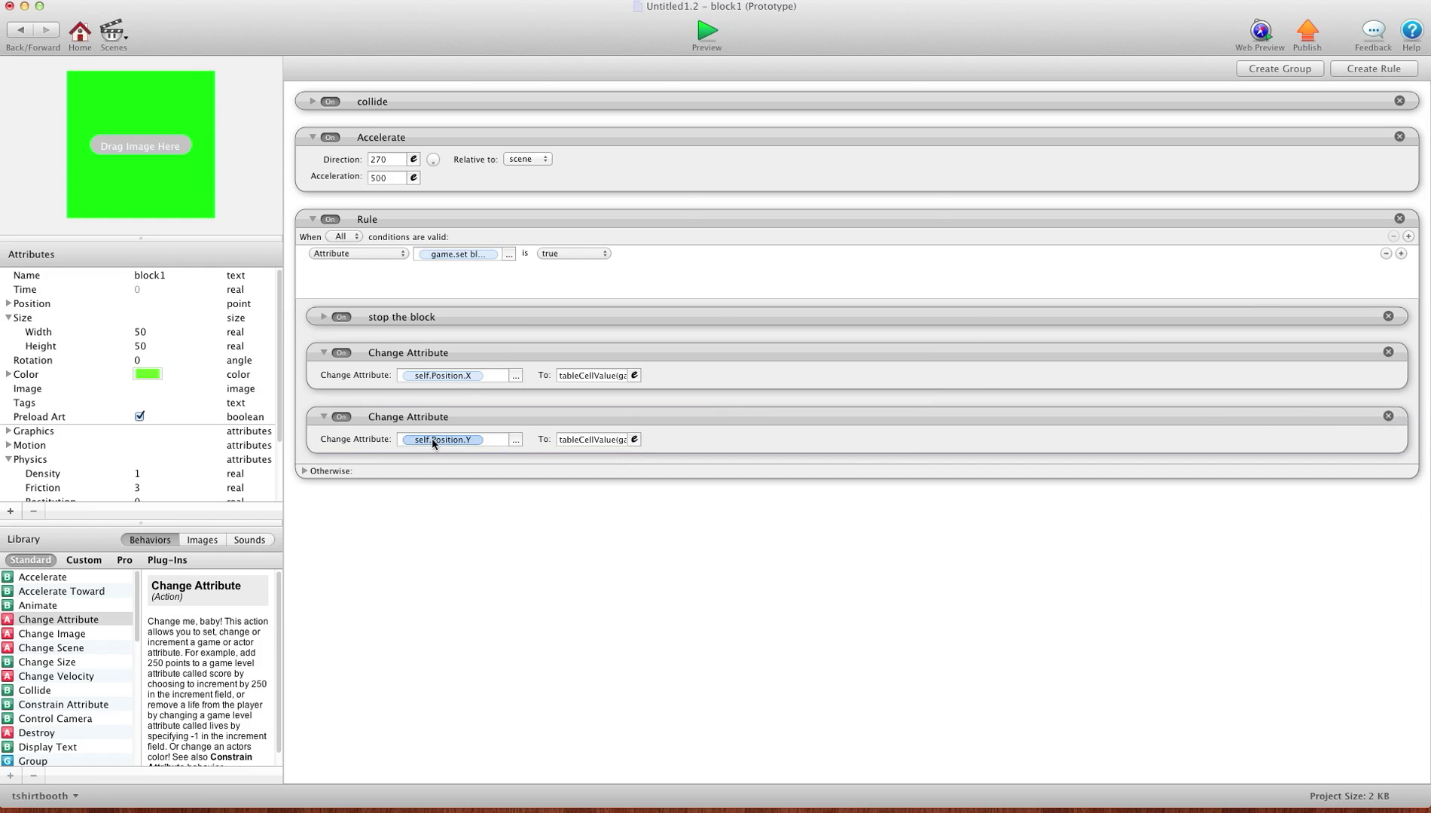
Review the Y expression tableCellValue(game.block 1, 2, game.WHAT LEVEL+1) and confirm it
{"action": "left_click", "coordinate": [594, 450]}
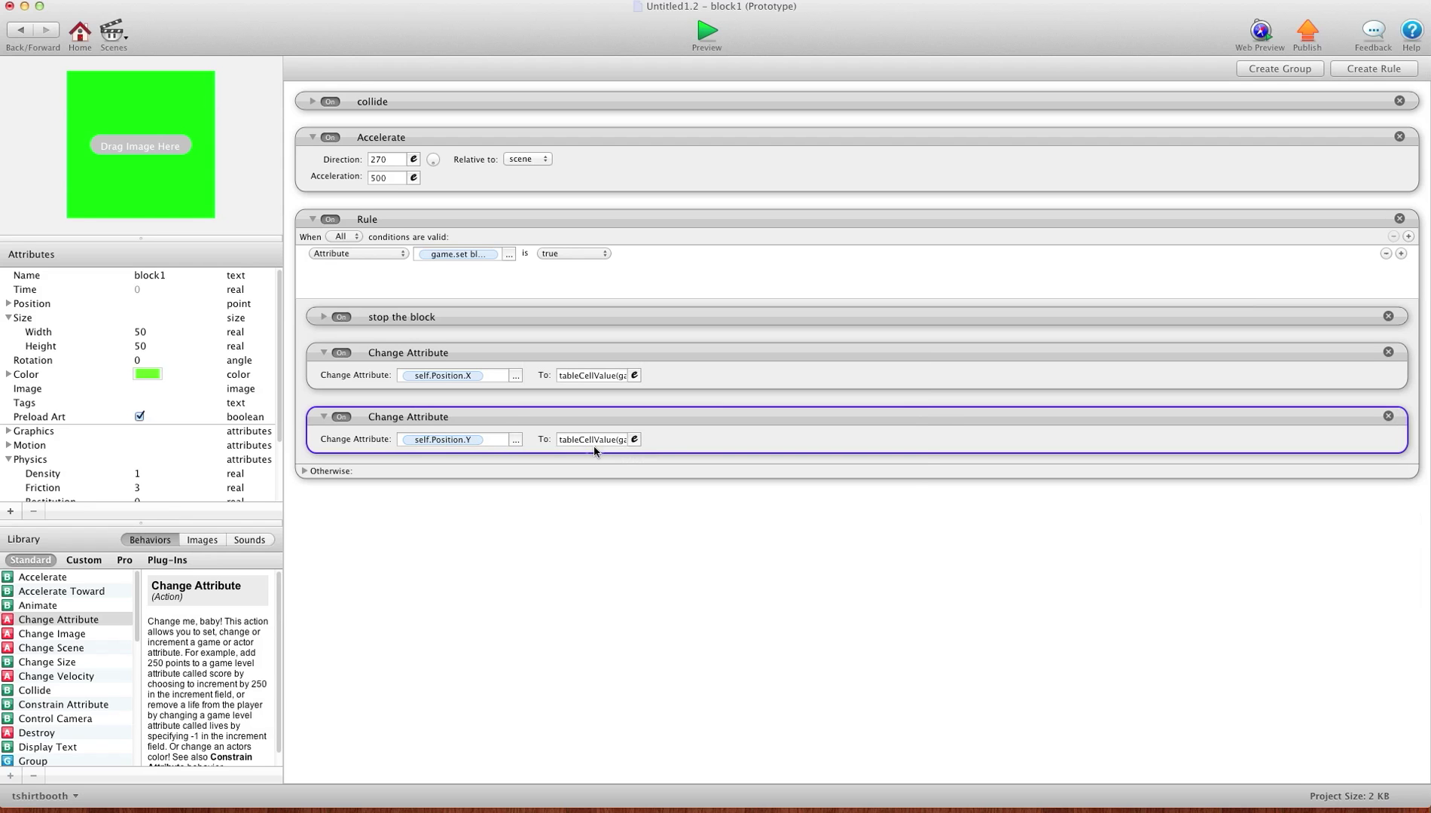
{"action": "left_click", "coordinate": [593, 444]}
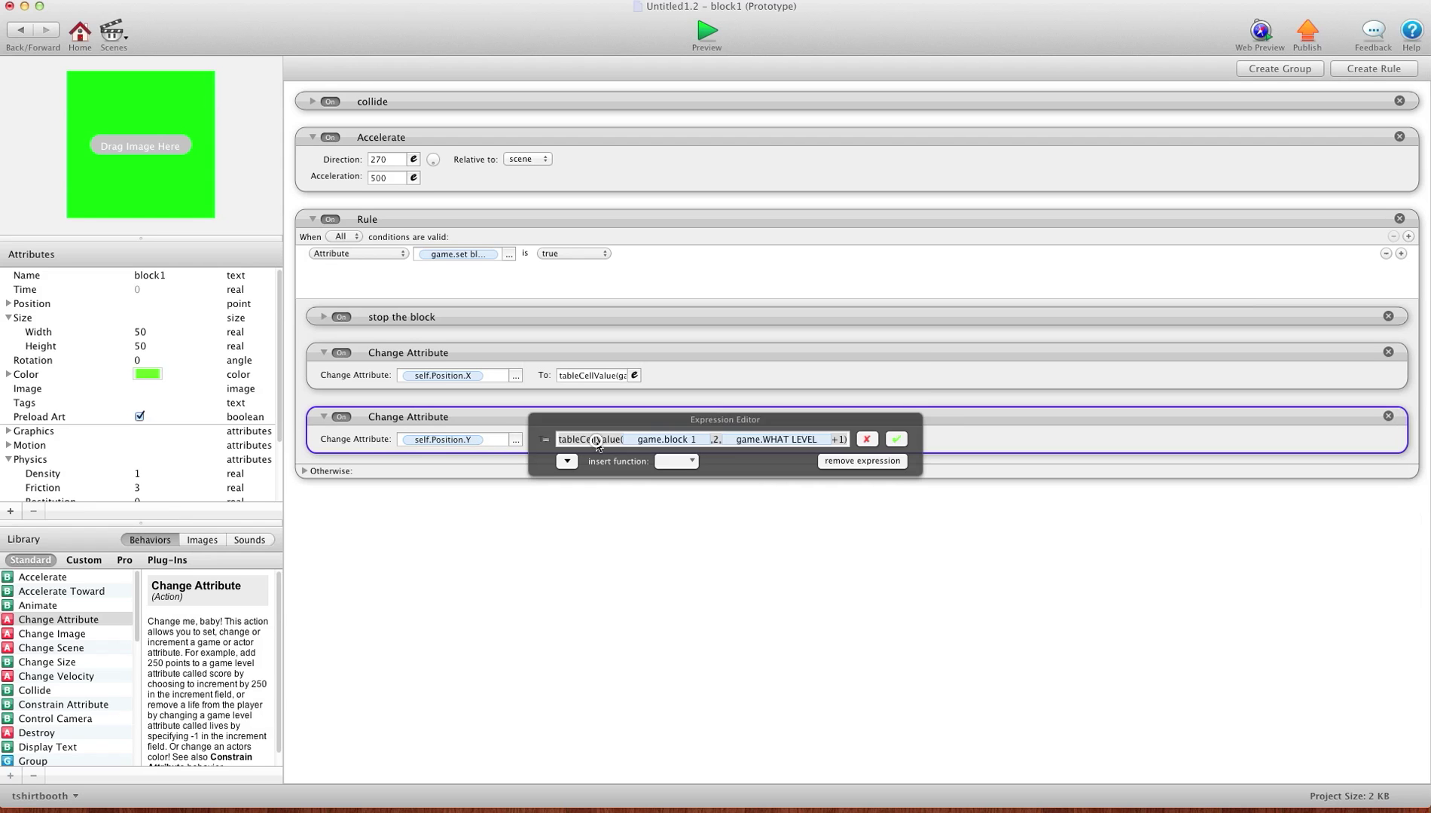
{"action": "left_click", "coordinate": [715, 443]}
{"action": "left_click", "coordinate": [713, 441]}
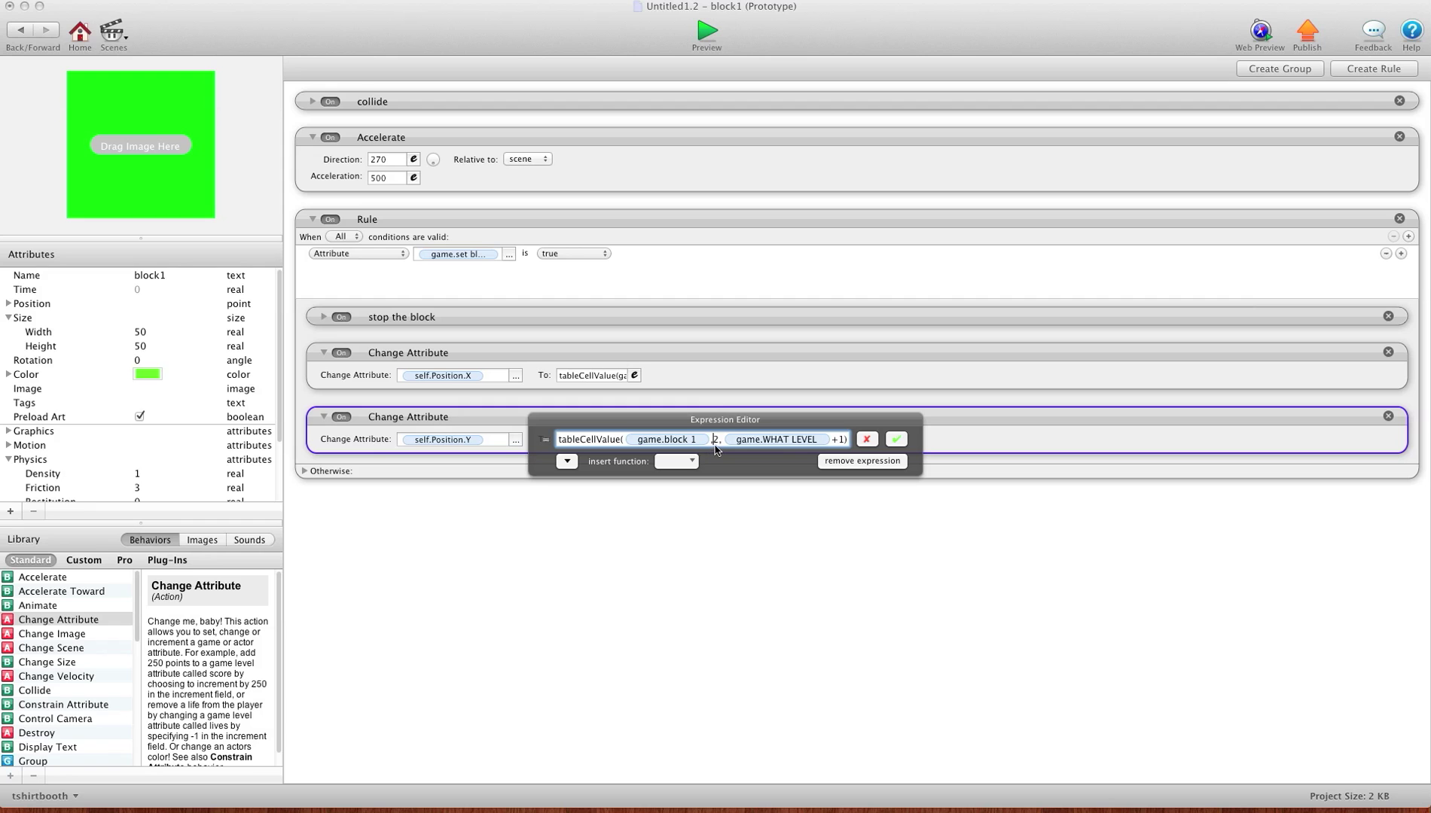
{"action": "left_click", "coordinate": [780, 444]}
{"action": "left_click", "coordinate": [896, 439]}
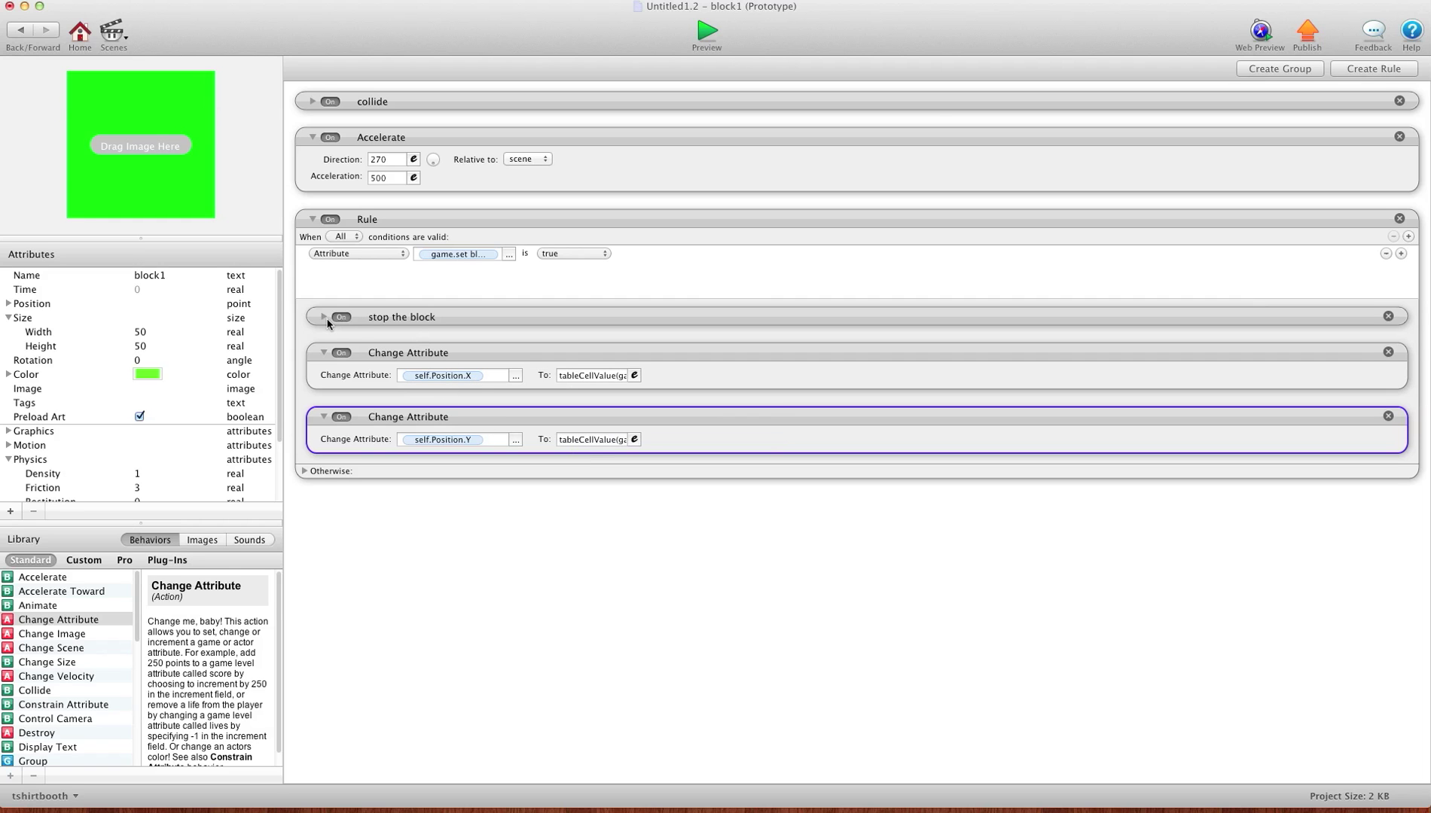
Expand block1's 'stop the block' group and inspect its X and Y position changes
{"action": "left_click", "coordinate": [384, 320]}
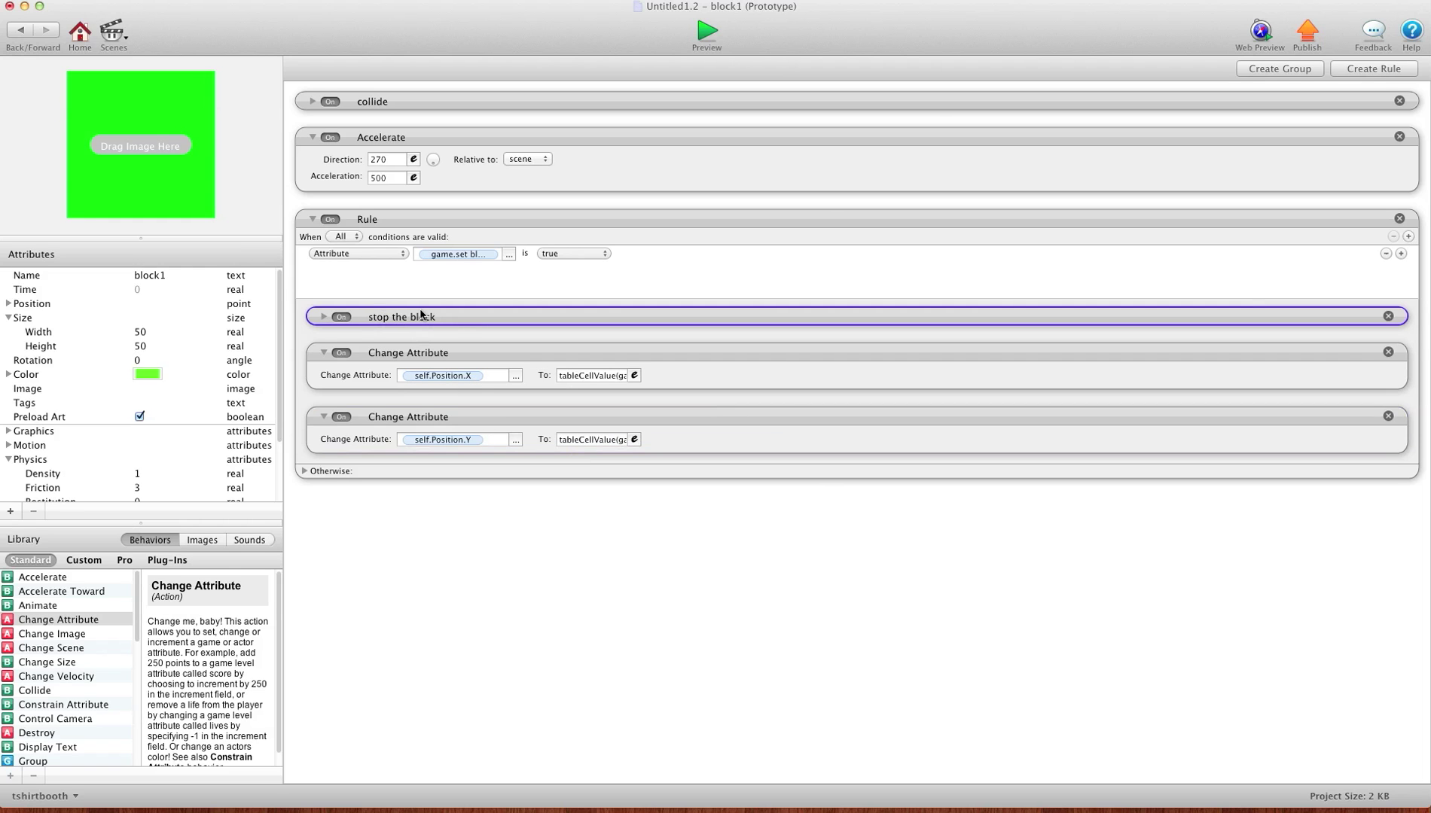
{"action": "left_click", "coordinate": [323, 316]}
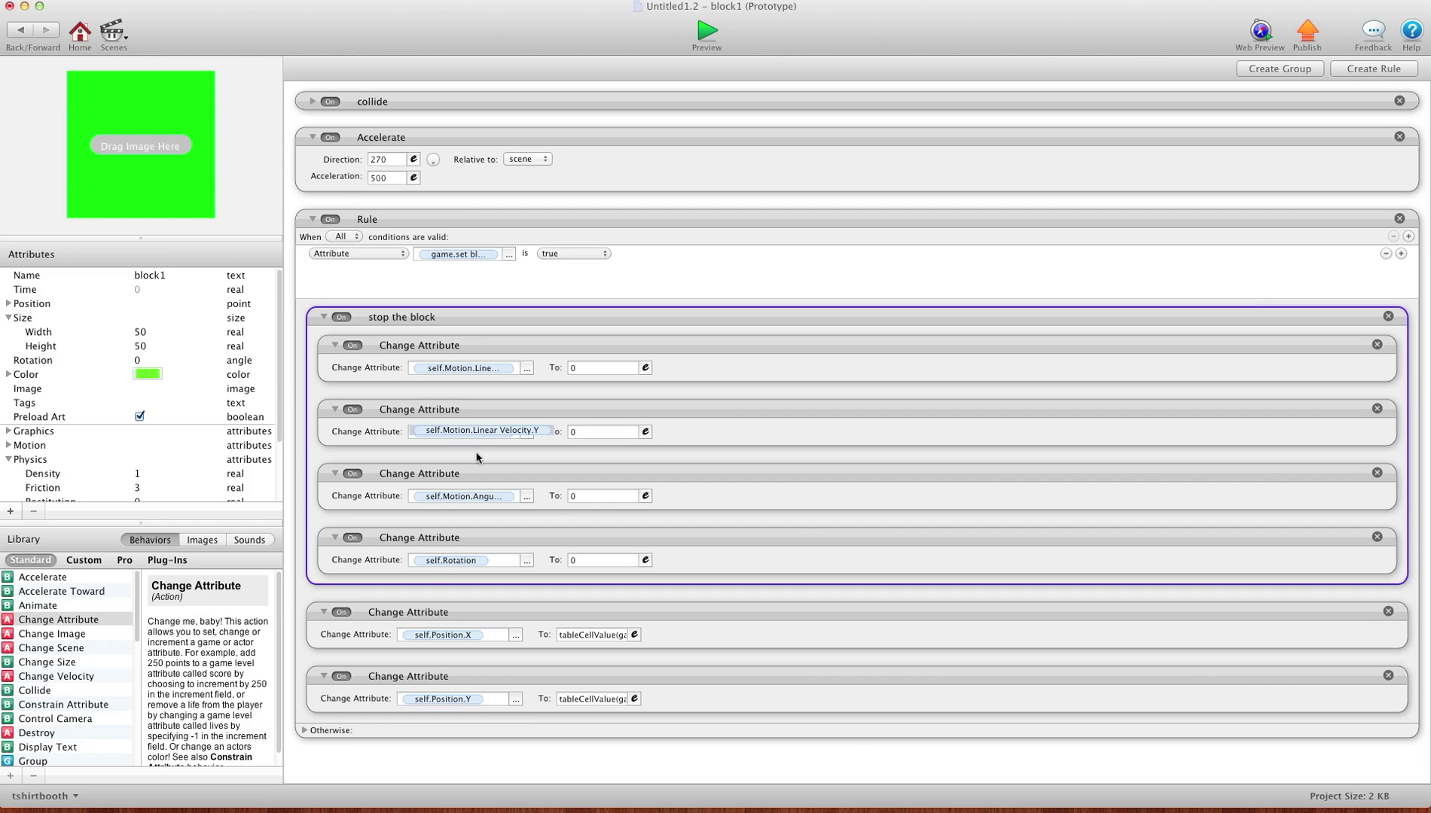
{"action": "left_click", "coordinate": [503, 632]}
{"action": "left_click", "coordinate": [506, 677]}
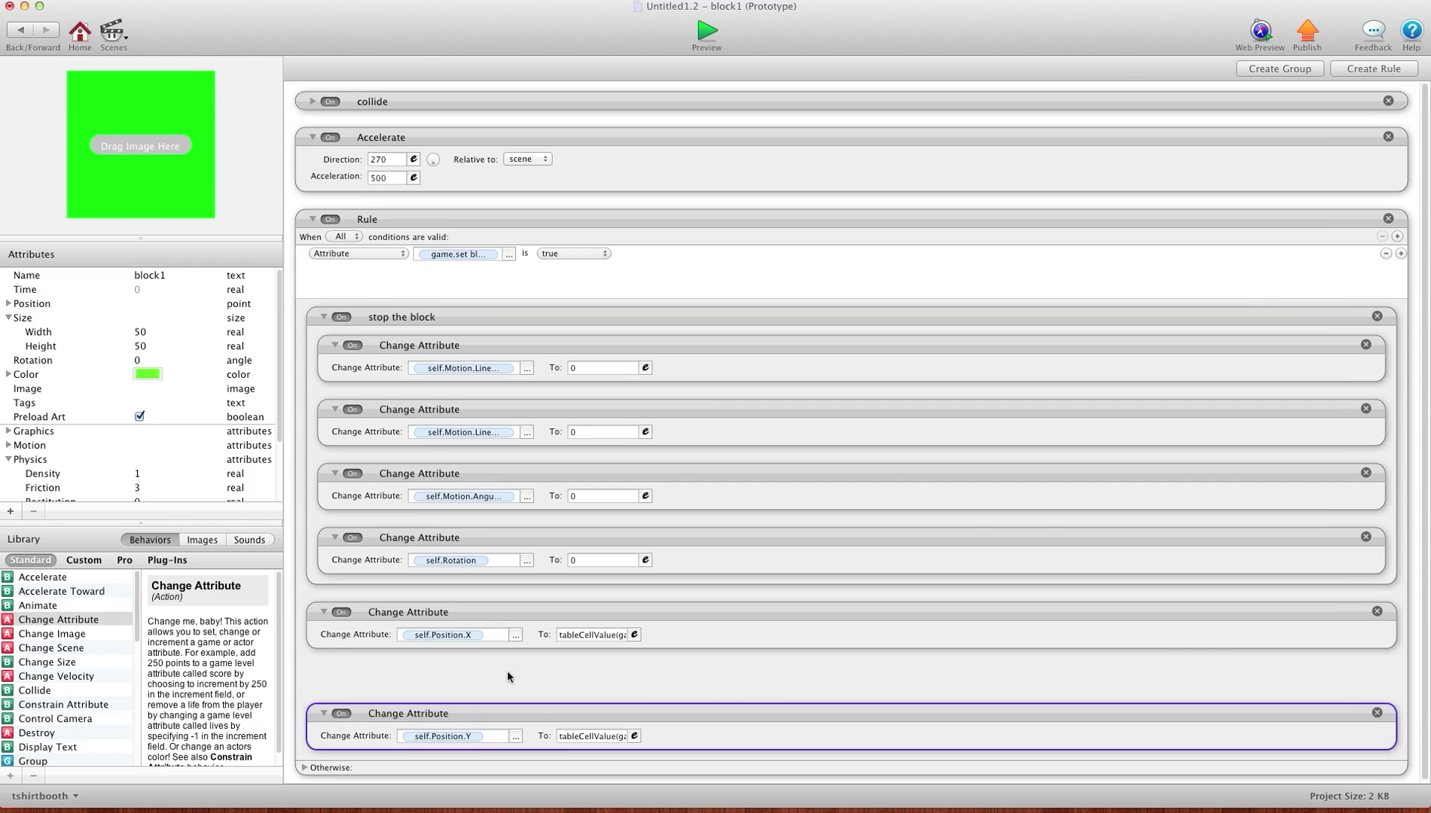
Open block2's rules and inspect its X and Y position expressions reading the game.block 2 table
{"action": "left_click", "coordinate": [23, 30]}
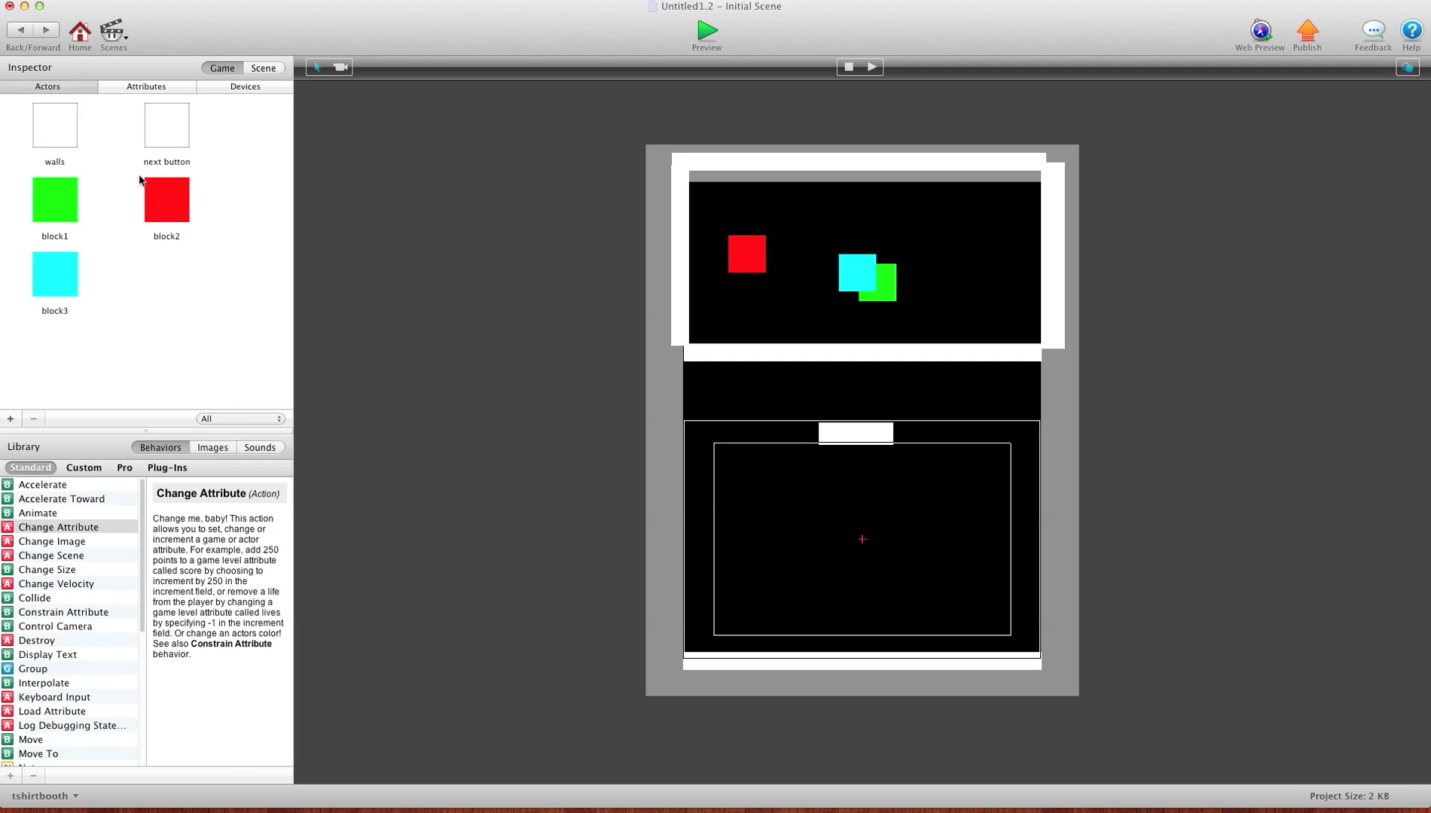
{"action": "double_click", "coordinate": [156, 198]}
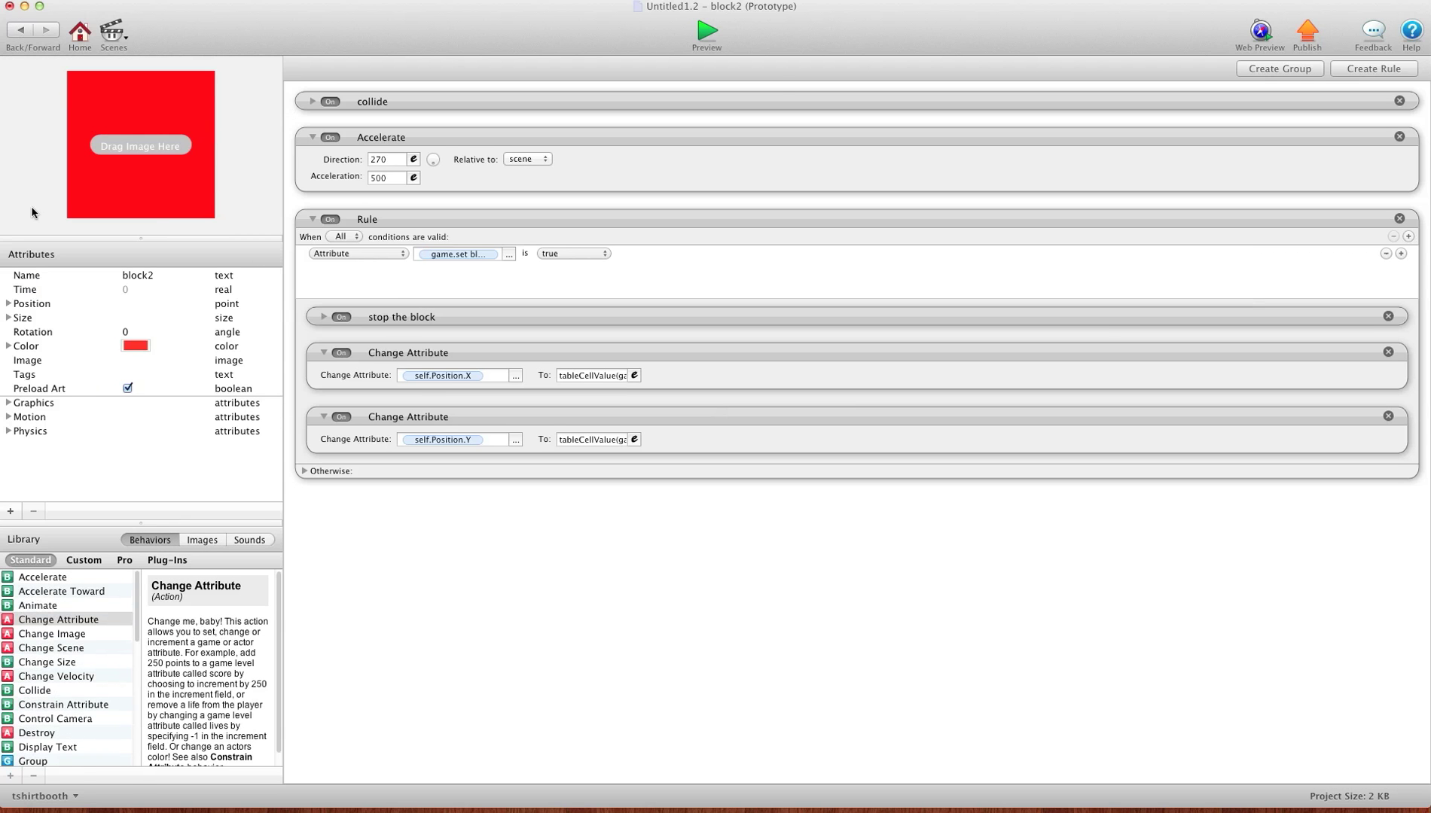
{"action": "left_click", "coordinate": [602, 375]}
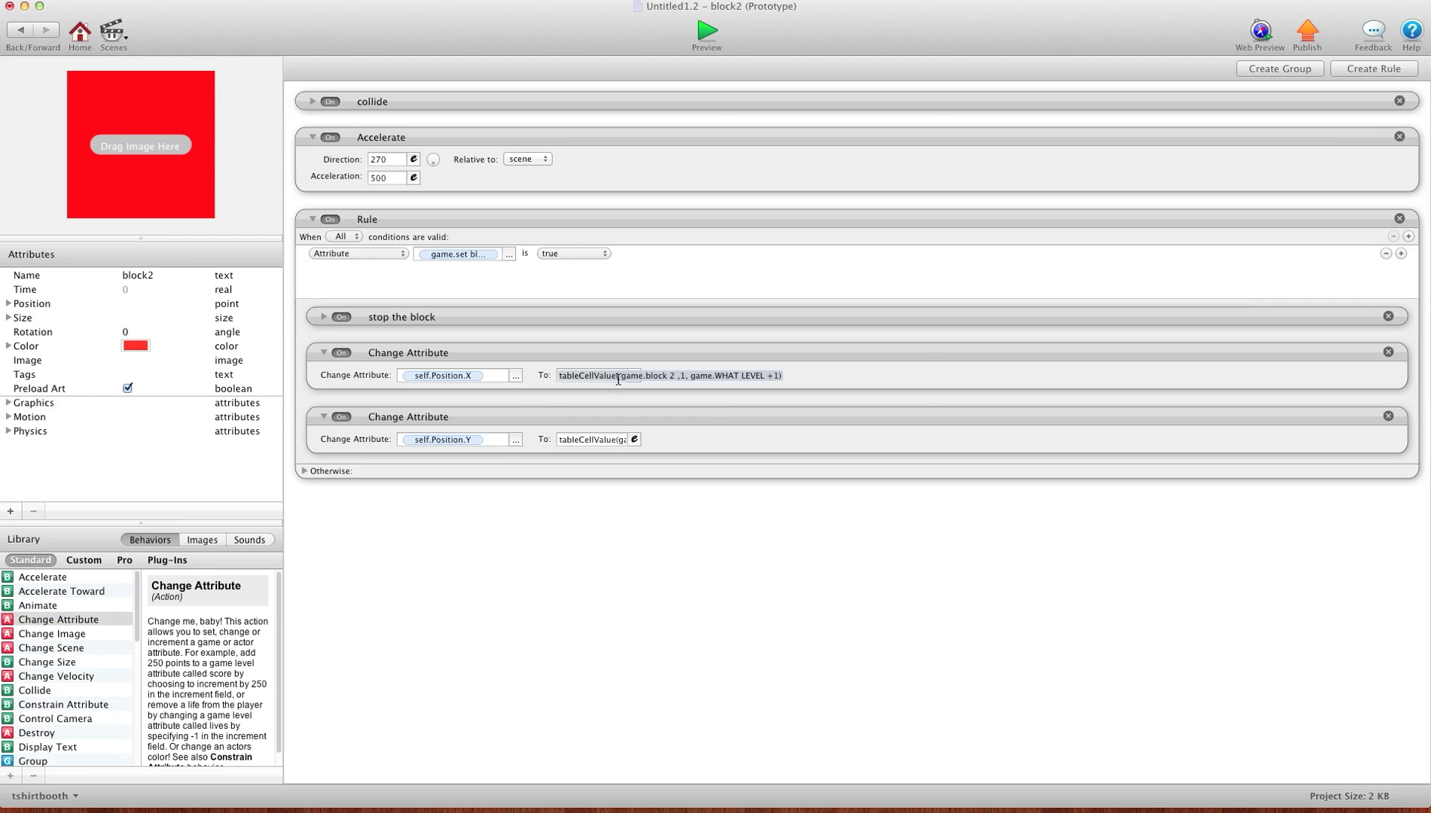
{"action": "left_click", "coordinate": [612, 380]}
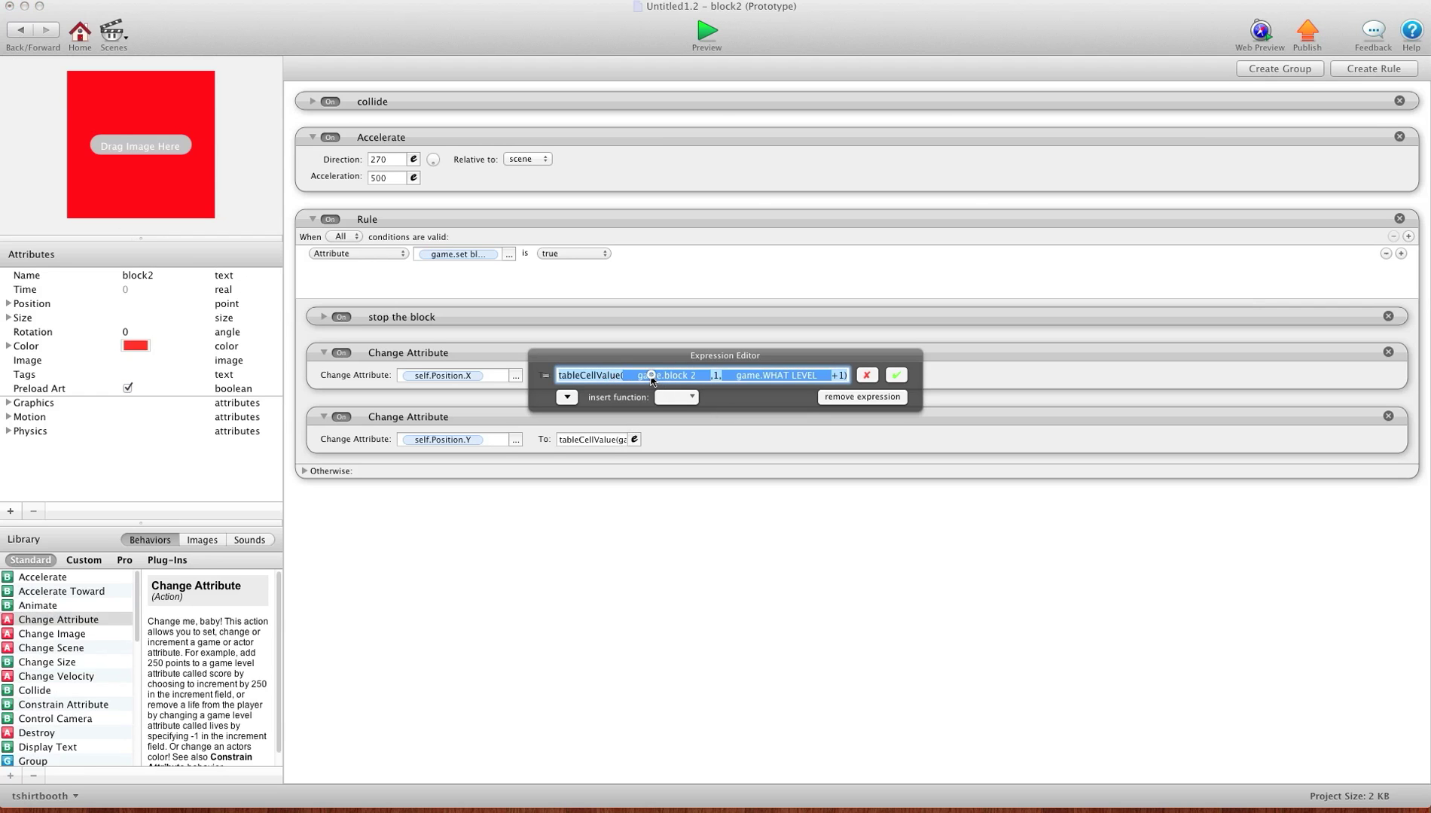
{"action": "left_click", "coordinate": [651, 376]}
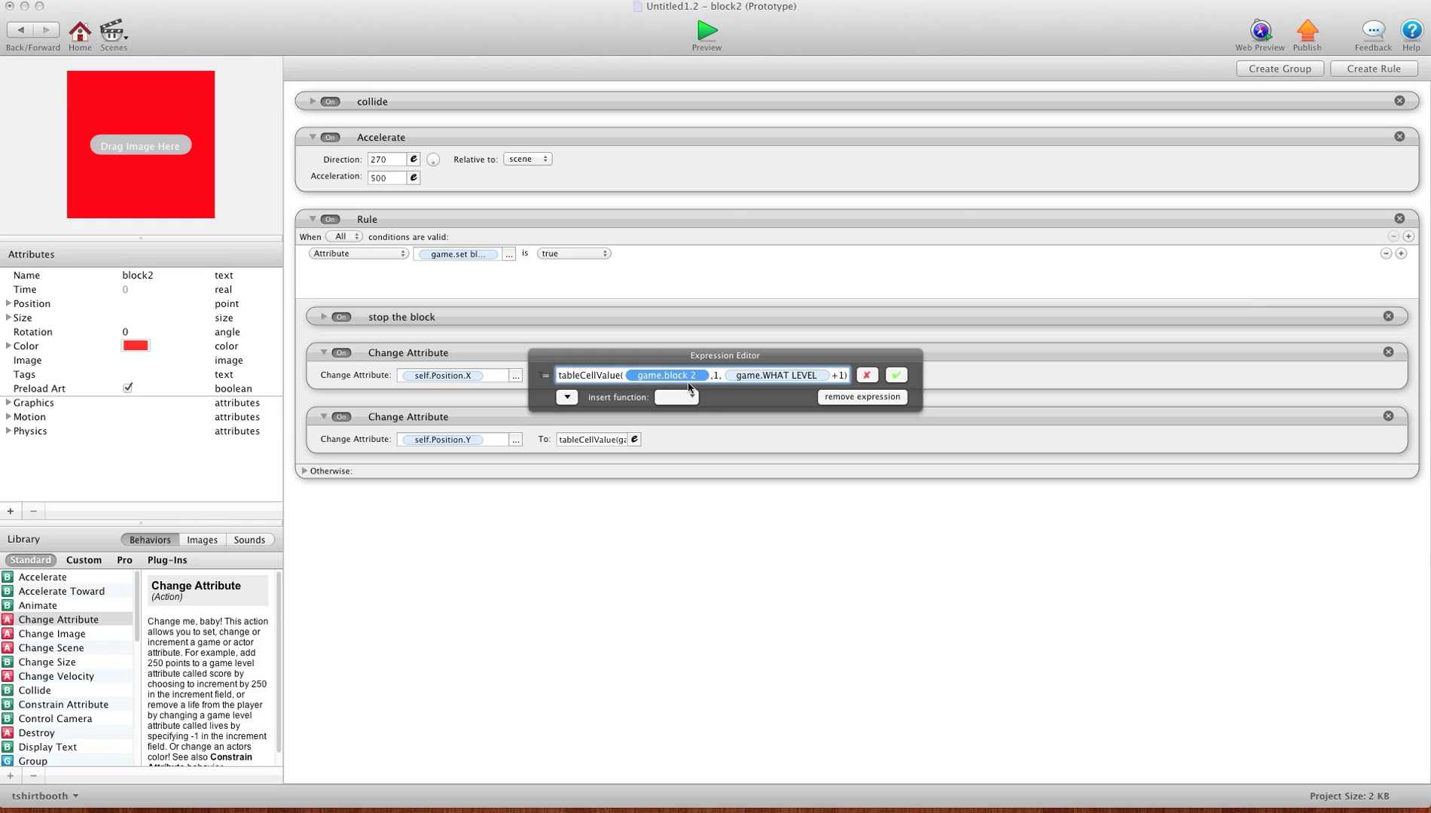
{"action": "left_click", "coordinate": [595, 439]}
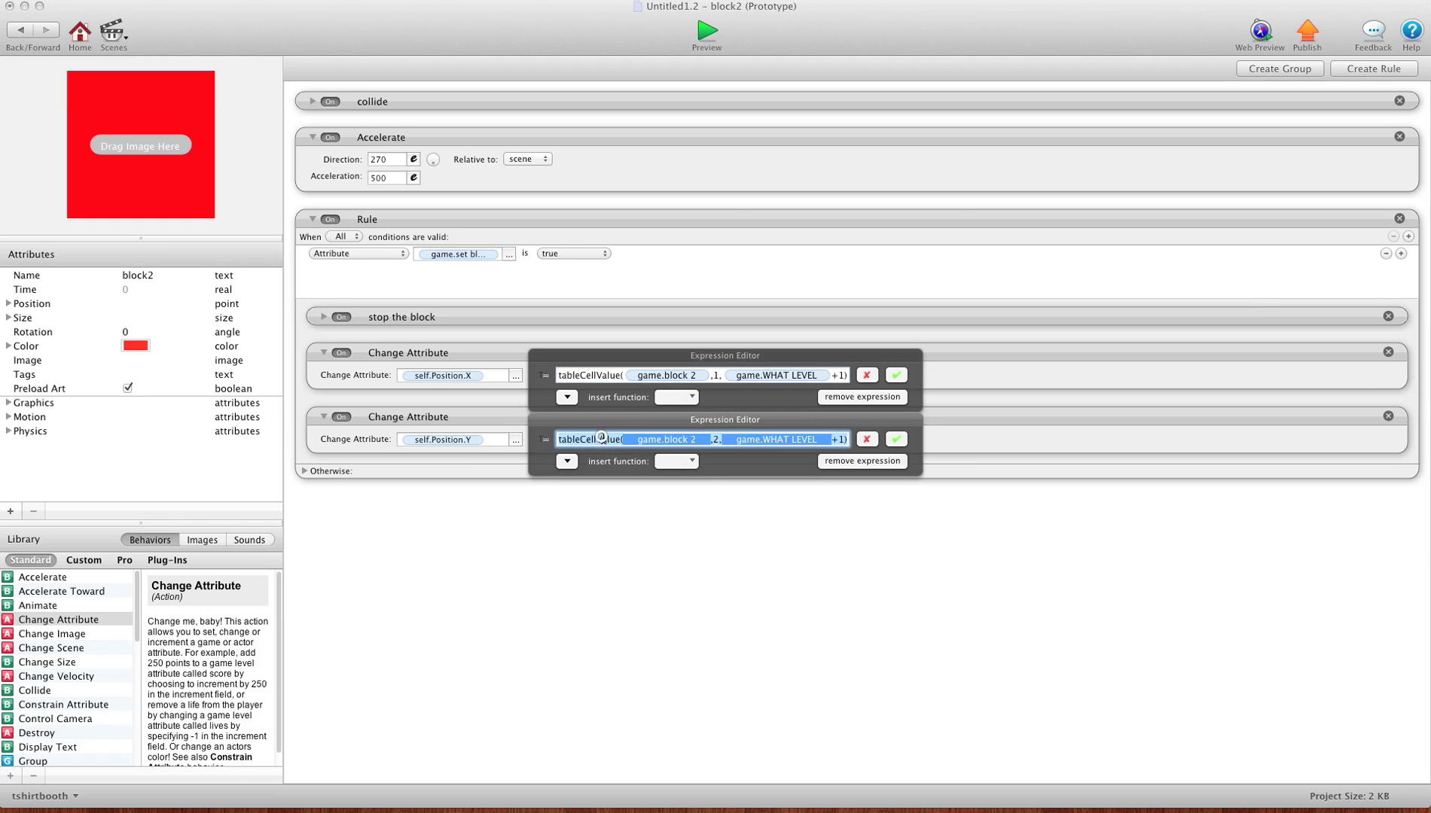
{"action": "left_click", "coordinate": [673, 446]}
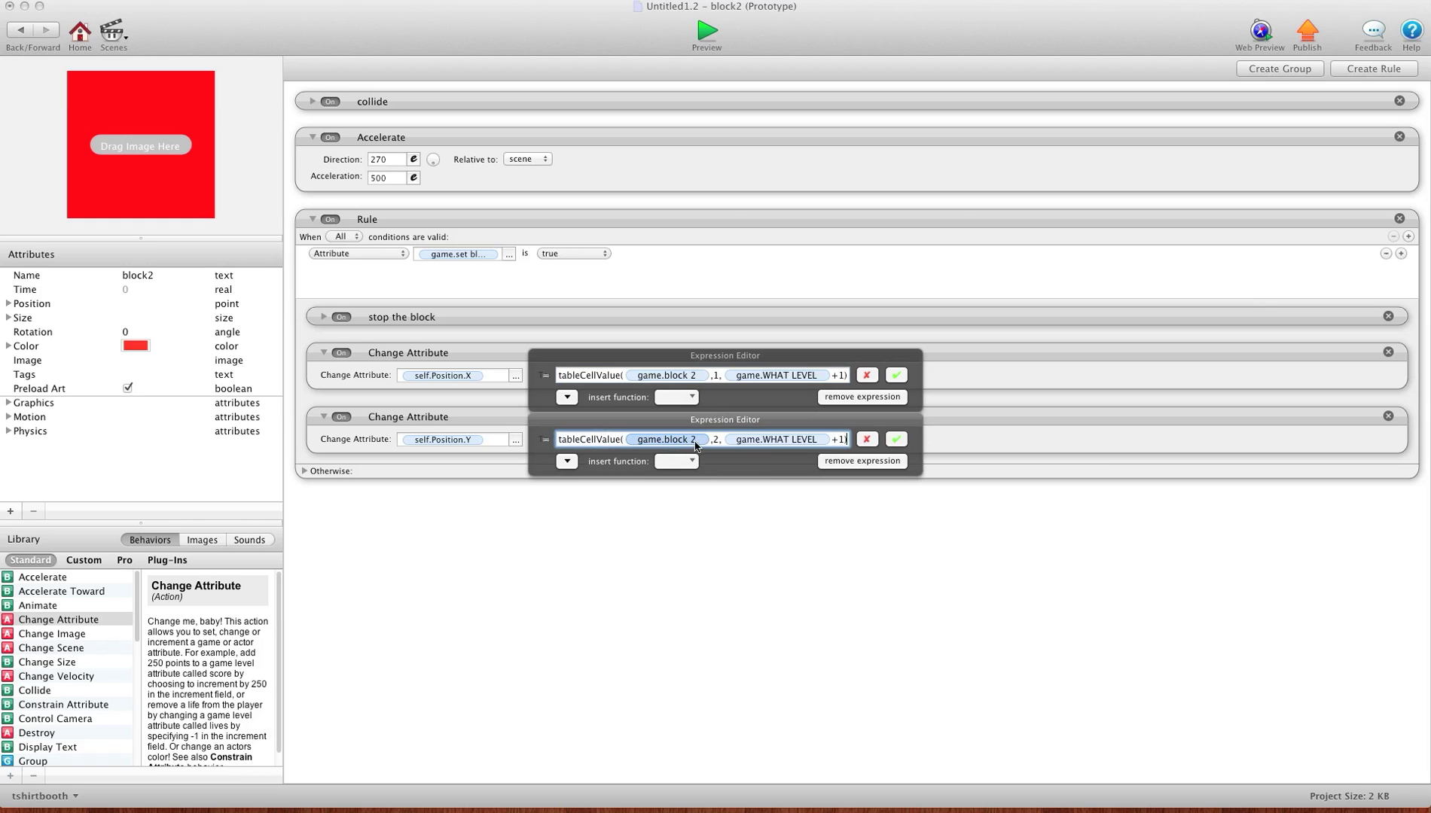
{"action": "left_click", "coordinate": [895, 439]}
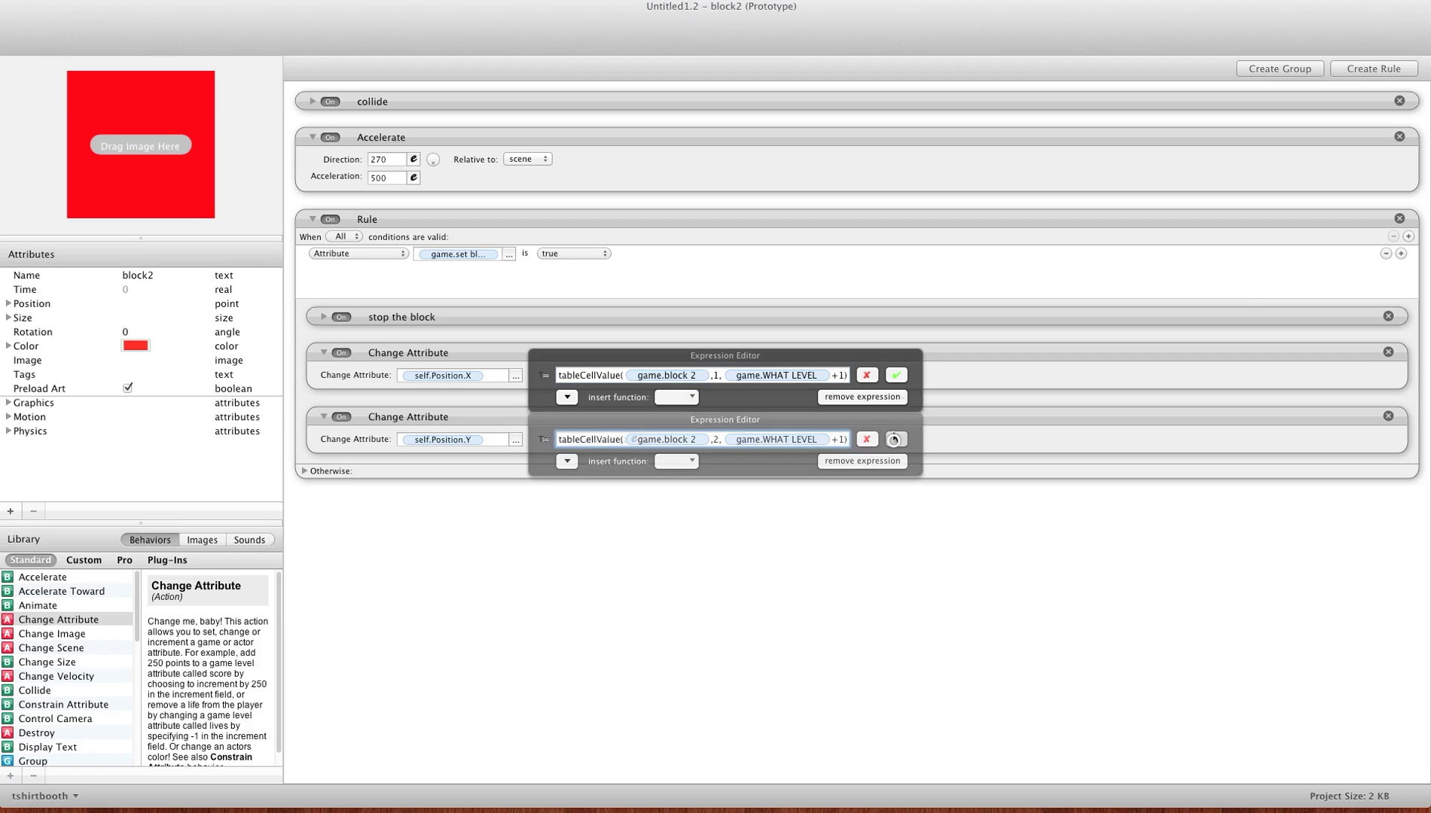
{"action": "left_click", "coordinate": [274, 178]}
Open block3's rules and check its X position reads tableCellValue(game.block3, 1, game.WHAT LEVEL+1)
{"action": "left_click", "coordinate": [20, 30]}
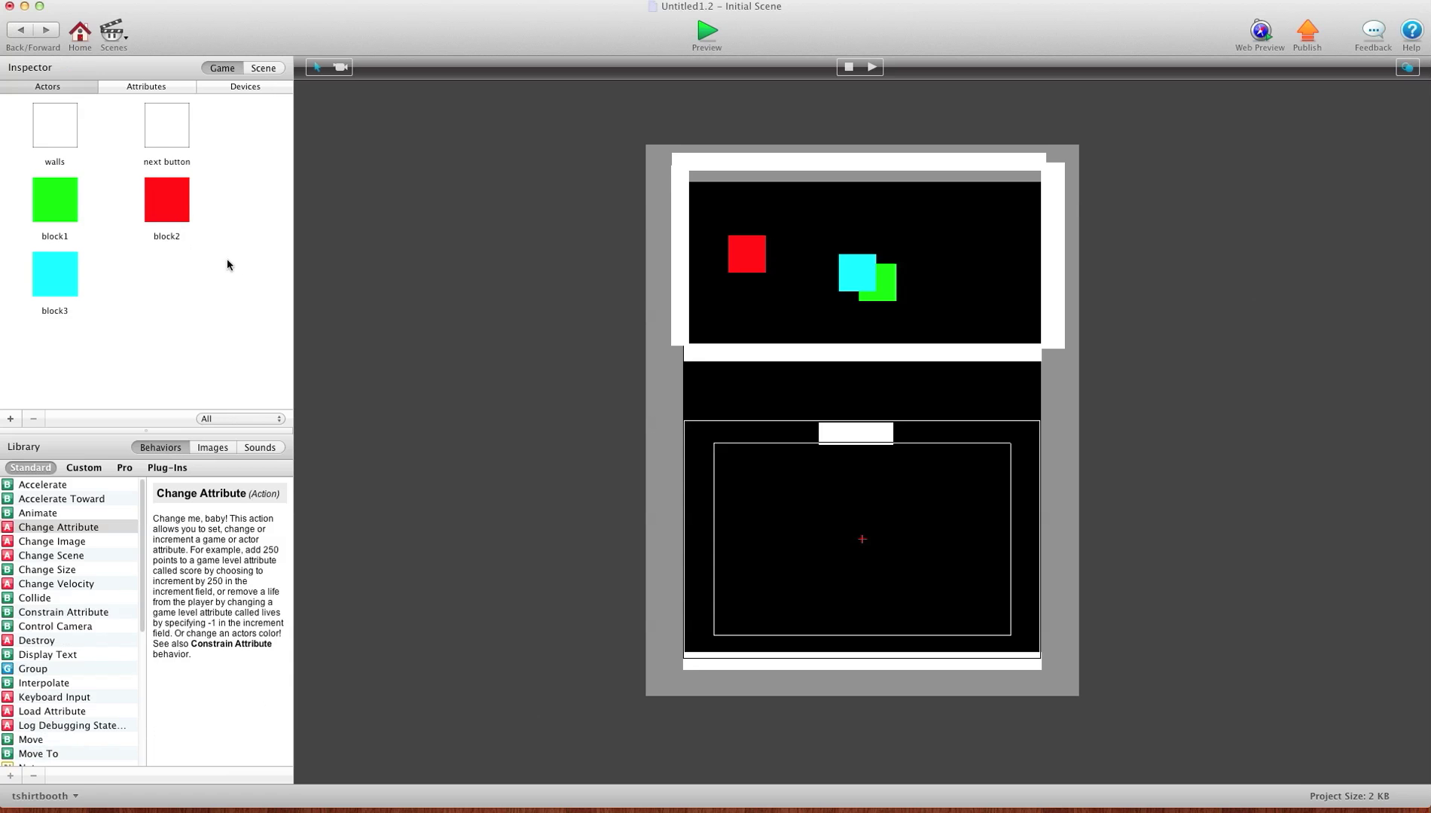
{"action": "double_click", "coordinate": [55, 286]}
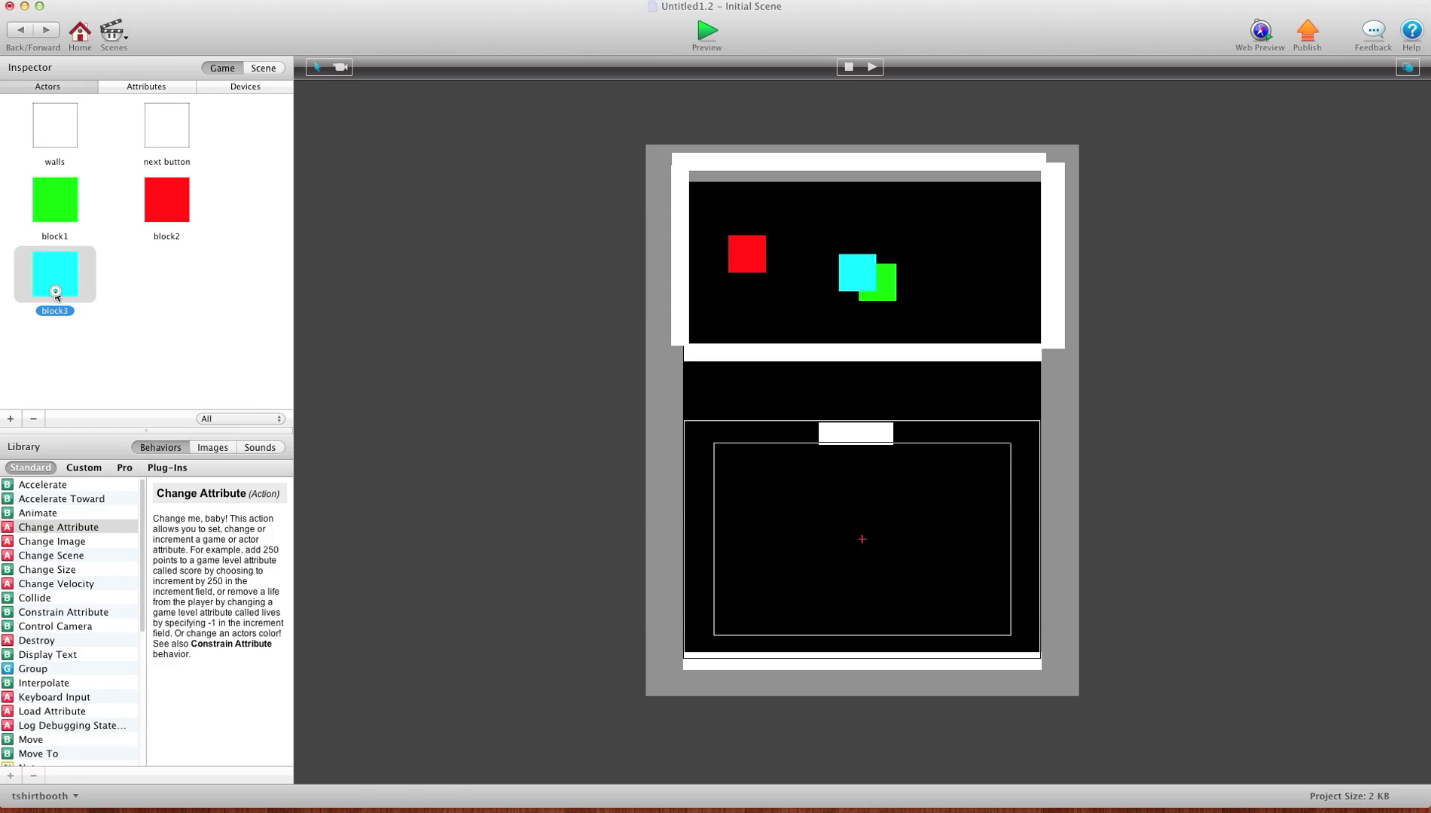
{"action": "left_click", "coordinate": [609, 378]}
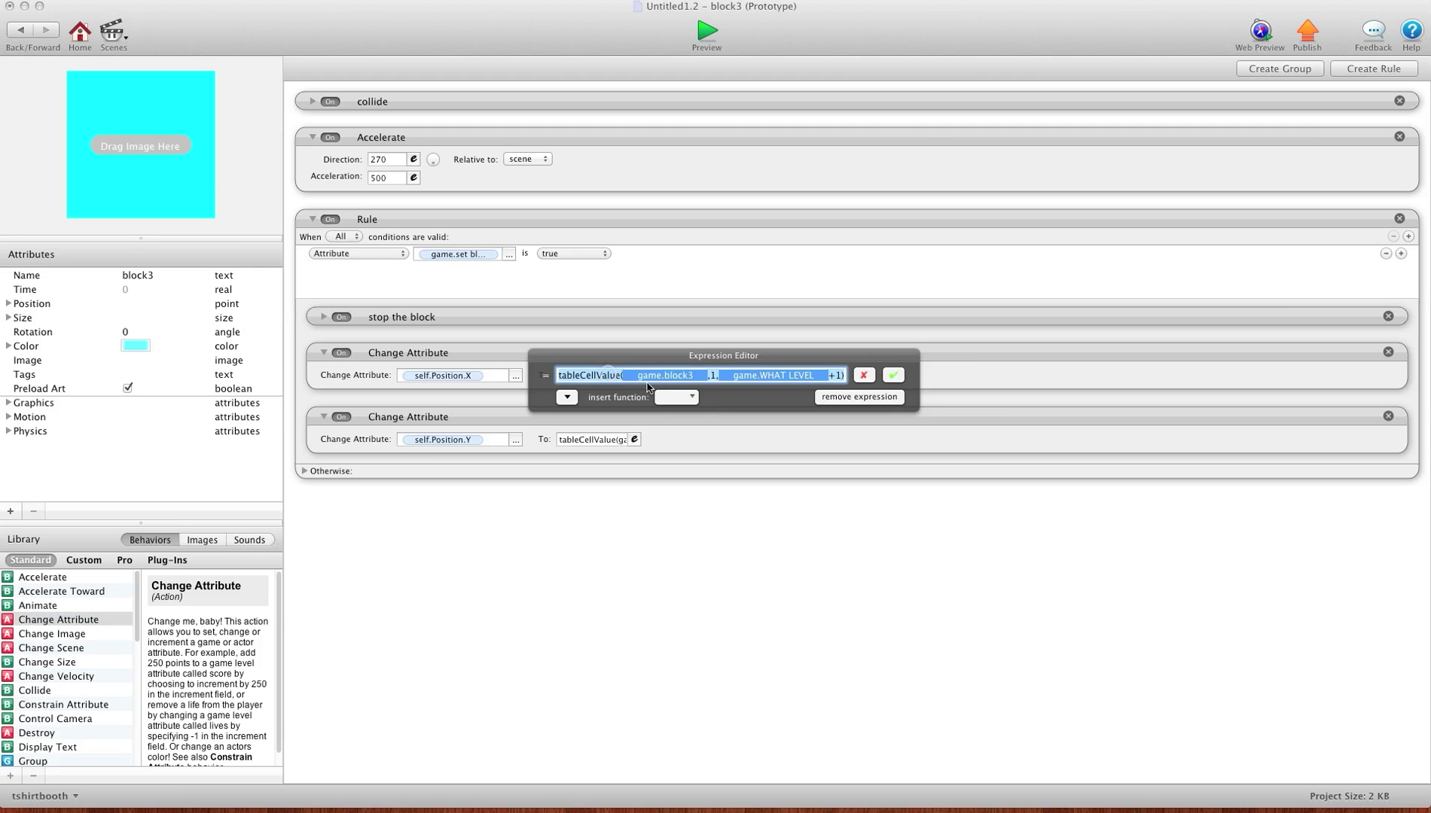
{"action": "left_click", "coordinate": [670, 380]}
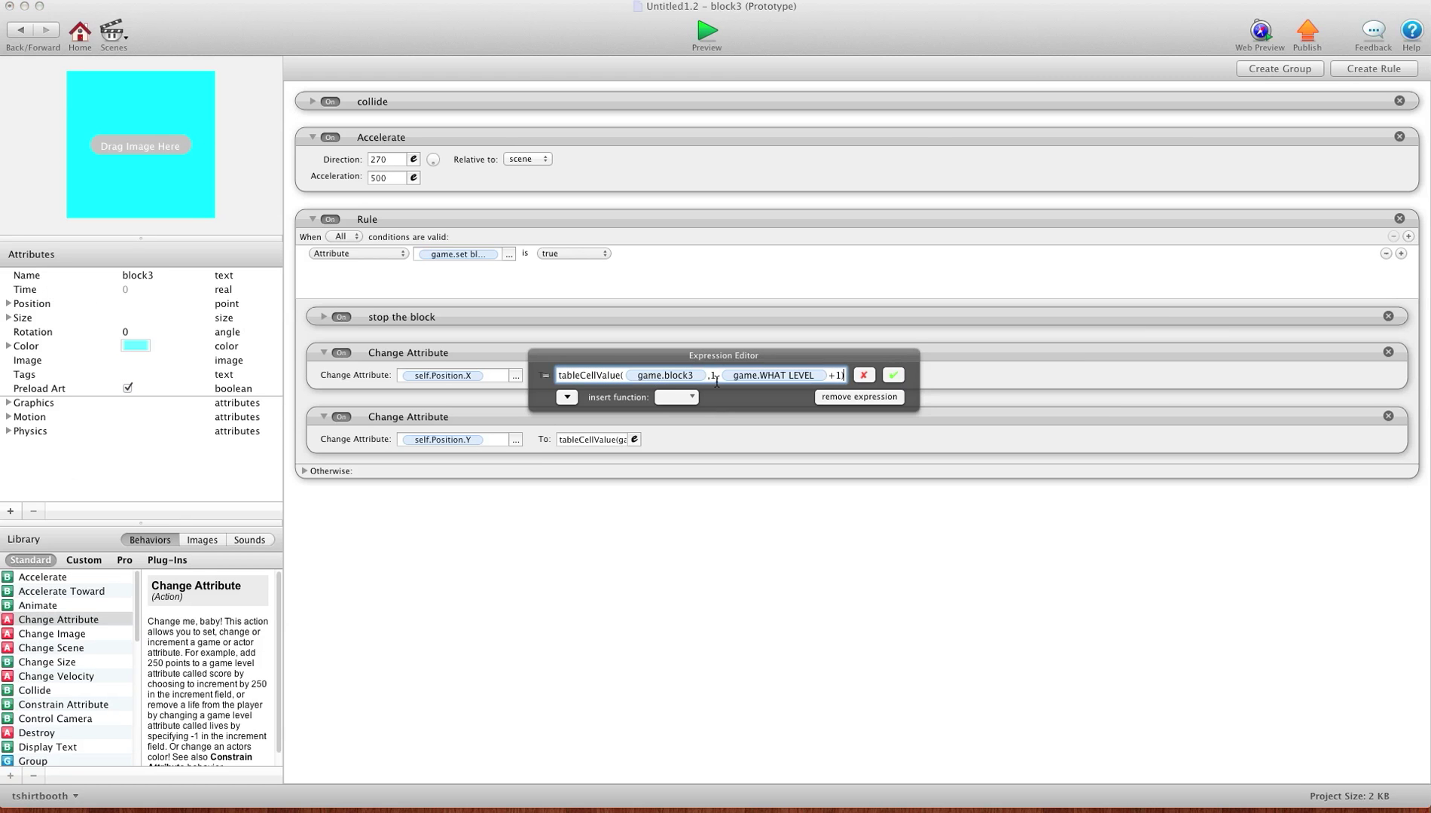
{"action": "left_click", "coordinate": [892, 375]}
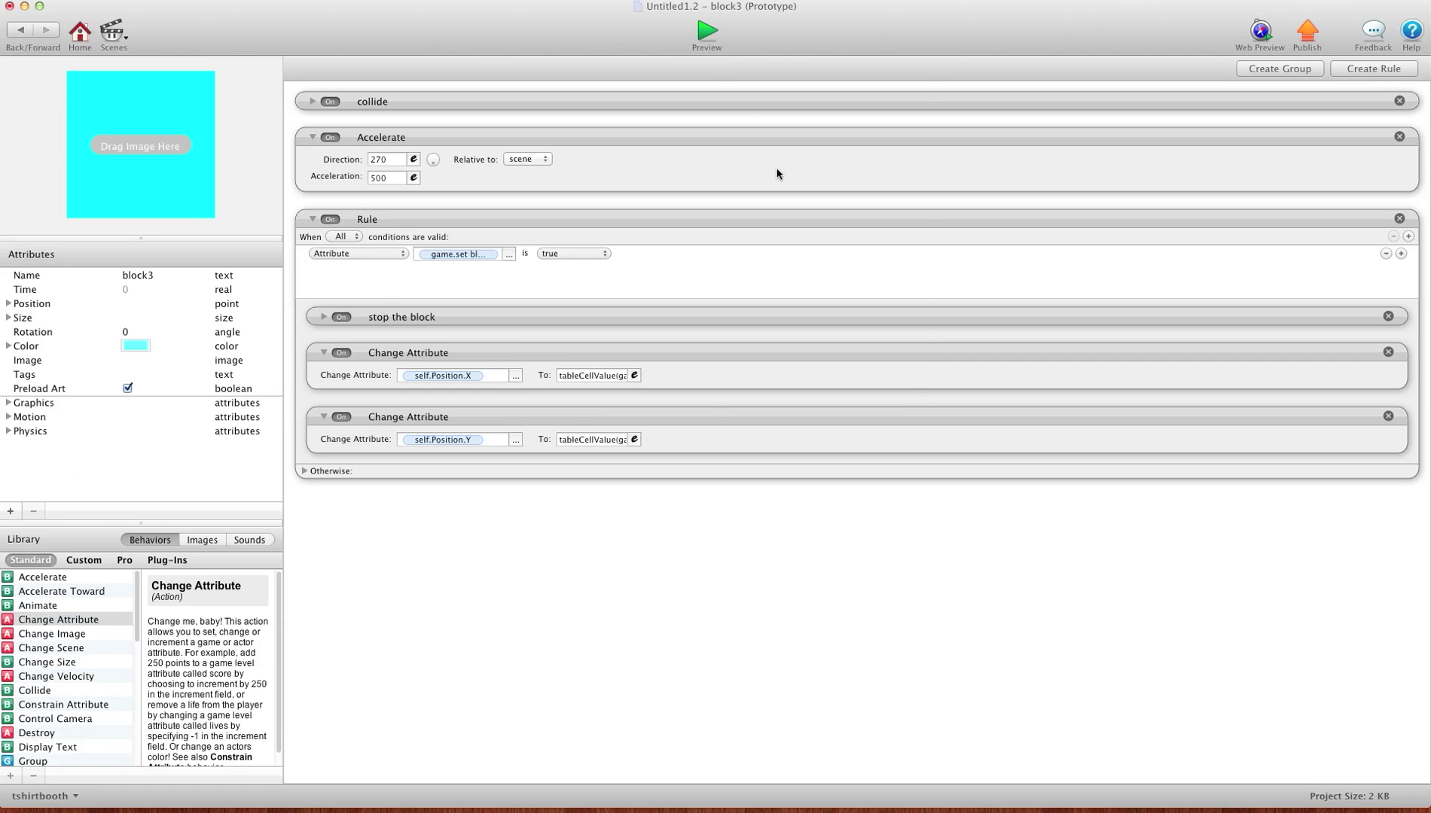
Preview the game and advance from level 1 to level 3 via the white level button
{"action": "left_click", "coordinate": [708, 36]}
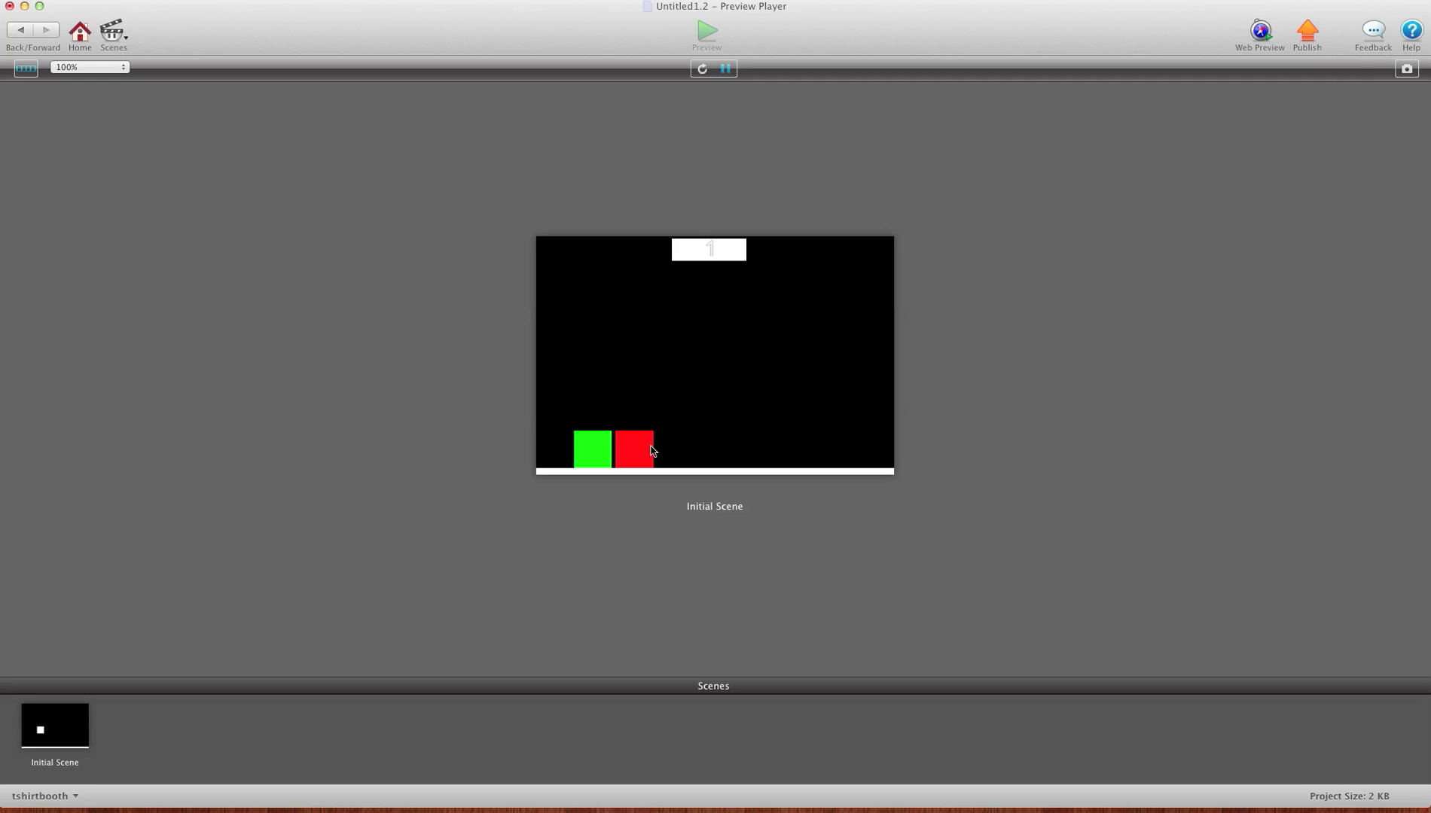
{"action": "left_click", "coordinate": [707, 247]}
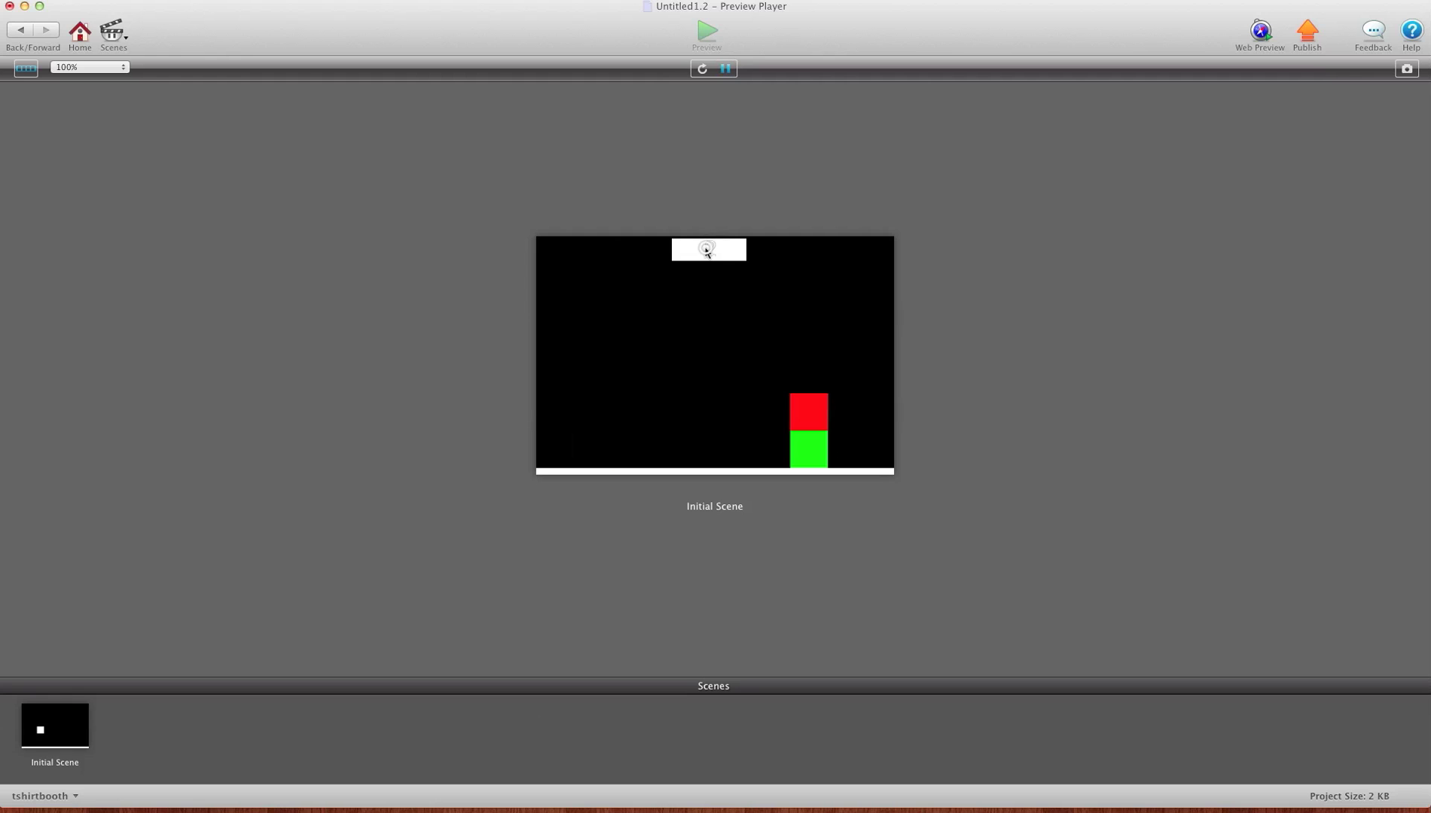
{"action": "left_click", "coordinate": [707, 251]}
{"action": "left_click", "coordinate": [707, 251]}
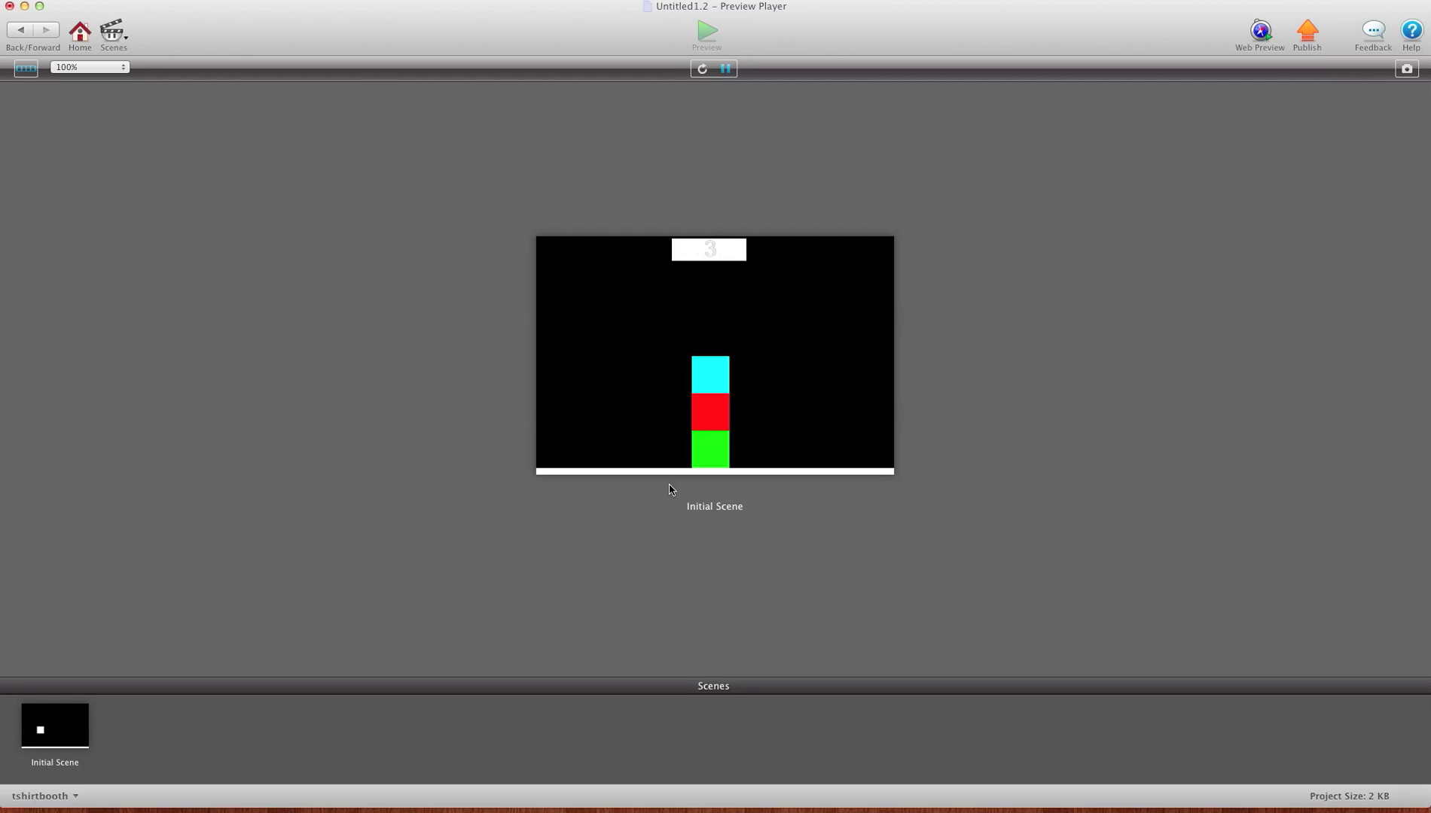